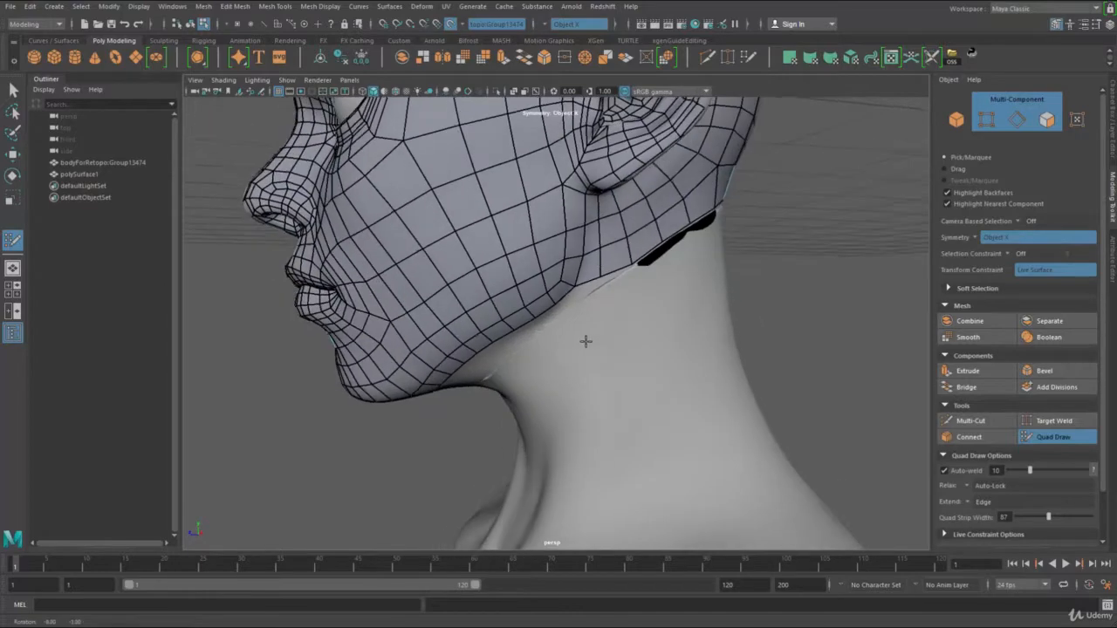
# Fill a two-quad-wide strip of two rows from the mesh edge below the ear down the side of the neck
pyautogui.keyDown('shift'); pyautogui.click(591, 313); pyautogui.keyUp('shift')
pyautogui.click(622, 339)
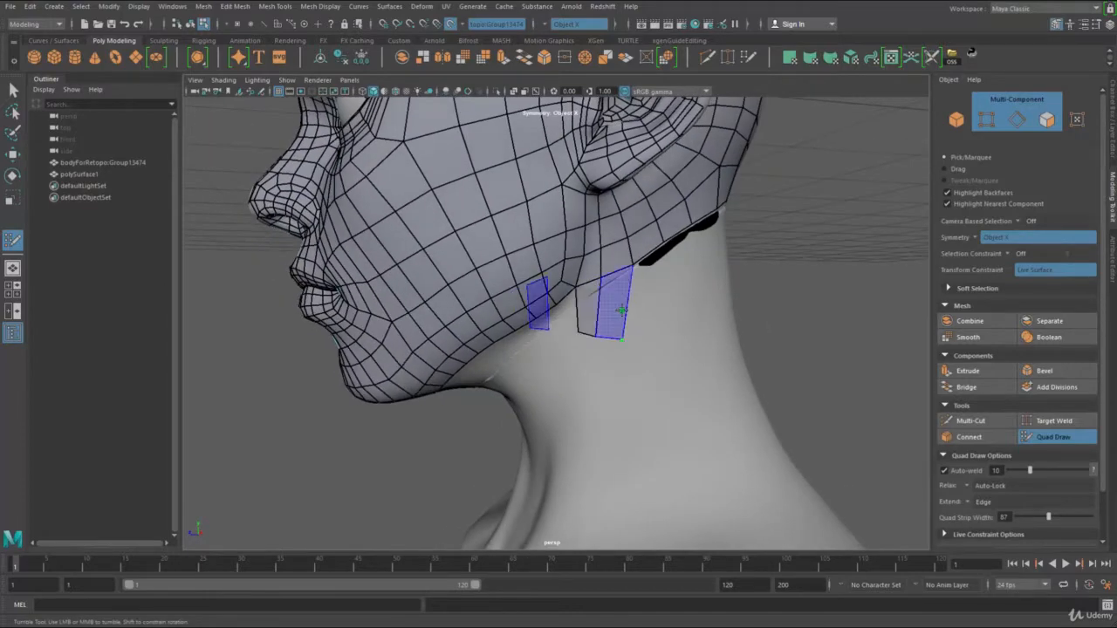
pyautogui.keyDown('shift'); pyautogui.click(619, 309); pyautogui.keyUp('shift')
pyautogui.keyDown('alt'); pyautogui.moveTo(663, 177); pyautogui.dragTo(589, 342); pyautogui.keyUp('alt')
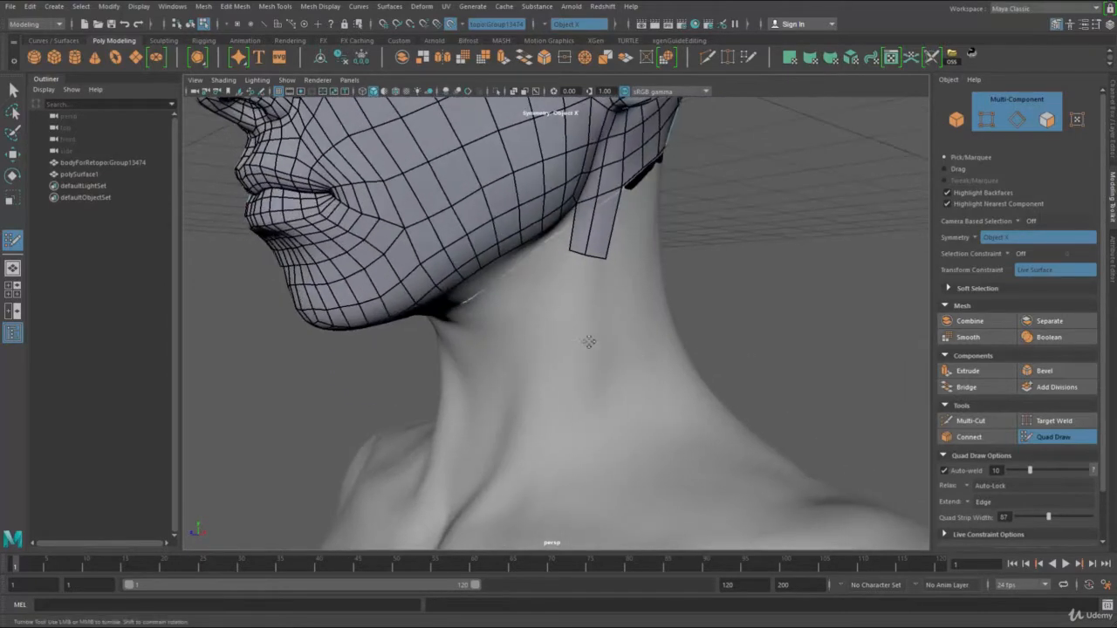
pyautogui.keyDown('shift'); pyautogui.click(565, 308); pyautogui.keyUp('shift')
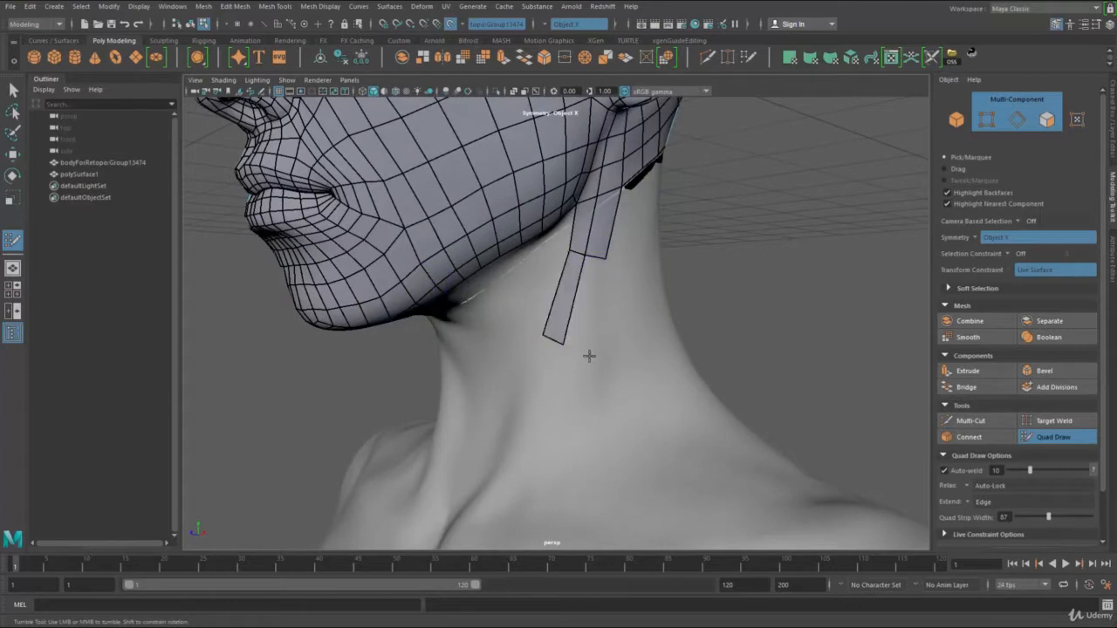
pyautogui.keyDown('shift'); pyautogui.click(595, 321); pyautogui.keyUp('shift')
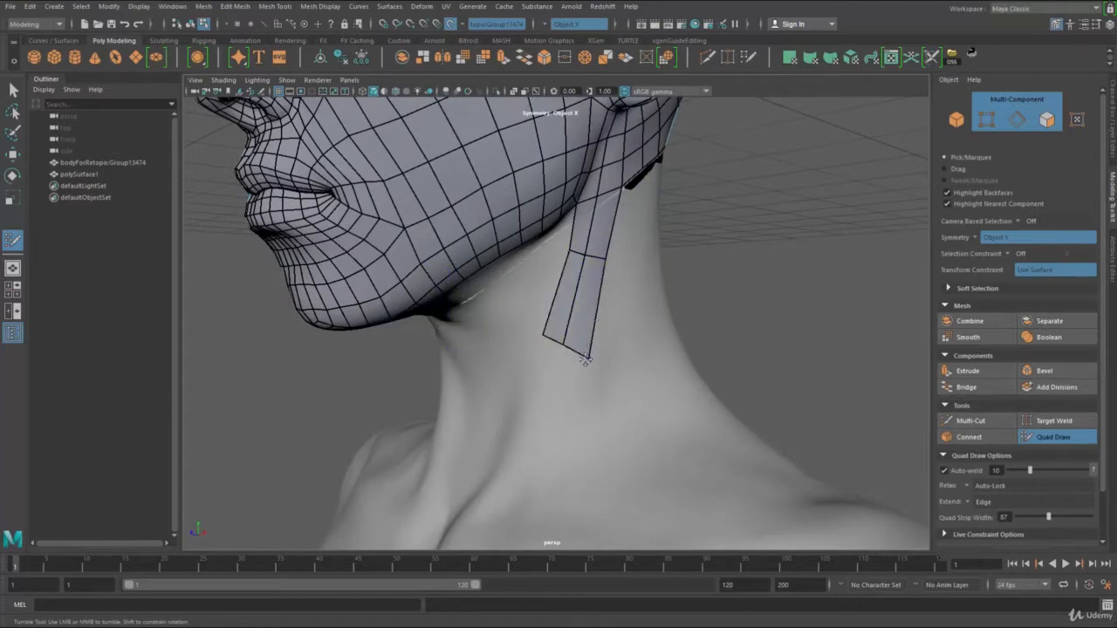
# Adjust the lower vertices of the neck strip and add a third row of two quads beneath them
pyautogui.moveTo(586, 359); pyautogui.dragTo(539, 344)
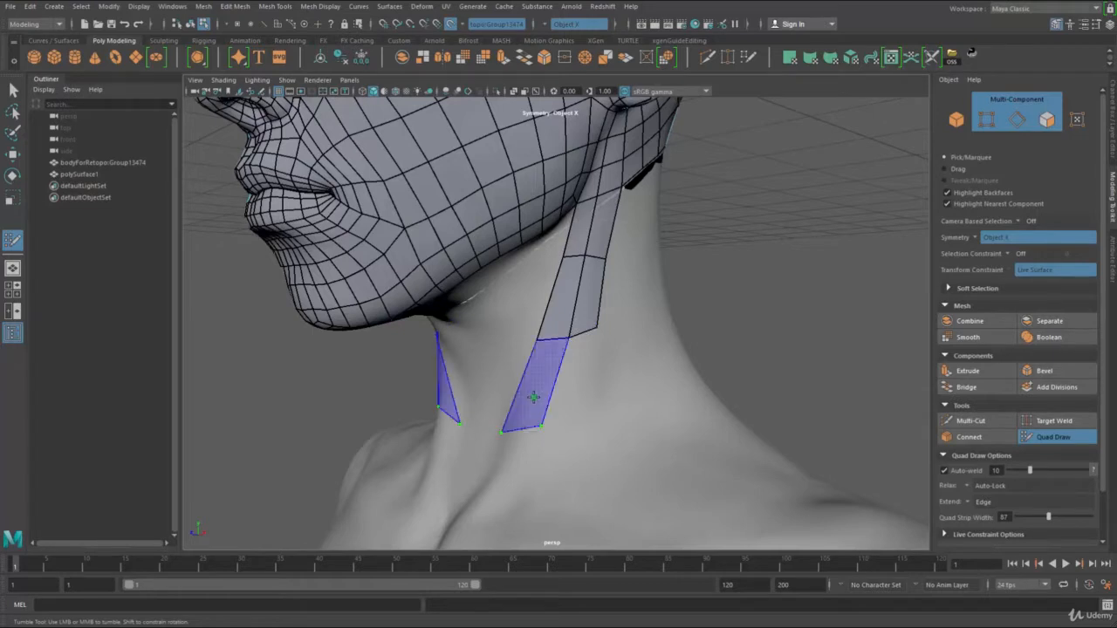
pyautogui.keyDown('shift'); pyautogui.click(532, 397); pyautogui.keyUp('shift')
pyautogui.keyDown('shift'); pyautogui.click(584, 411); pyautogui.keyUp('shift')
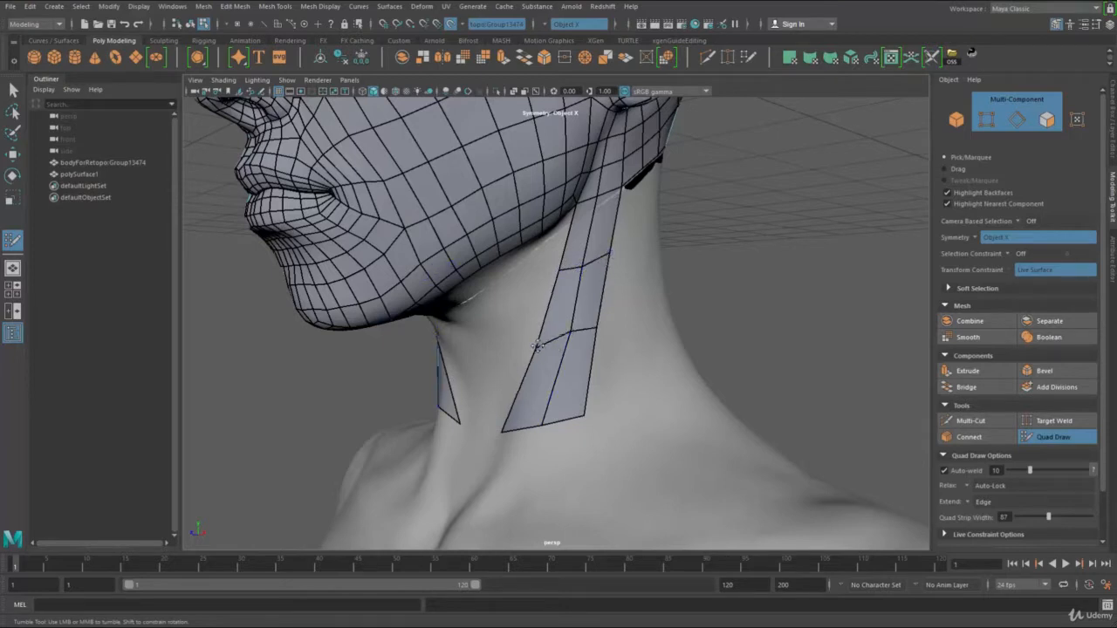
# Extend both quads at the strip's lower end by two more rows toward the notch between the collarbones
pyautogui.keyDown('alt'); pyautogui.moveTo(621, 272); pyautogui.dragTo(553, 276); pyautogui.keyUp('alt')
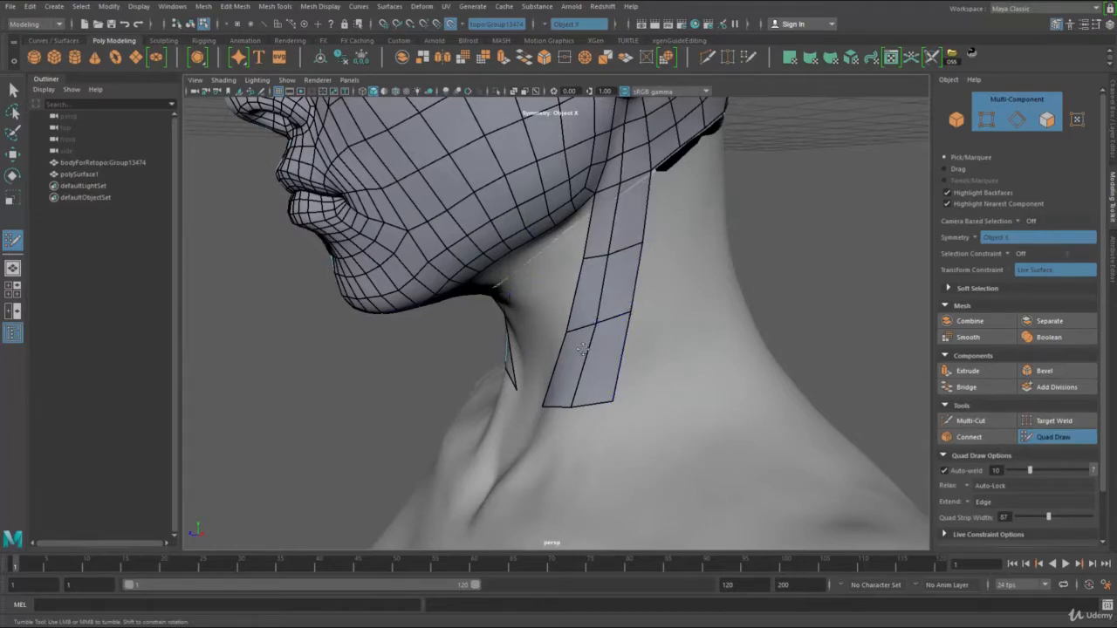
pyautogui.keyDown('alt'); pyautogui.moveTo(582, 349); pyautogui.dragTo(643, 304); pyautogui.keyUp('alt')
pyautogui.keyDown('alt'); pyautogui.moveTo(643, 304); pyautogui.dragTo(596, 321, button='right'); pyautogui.keyUp('alt')
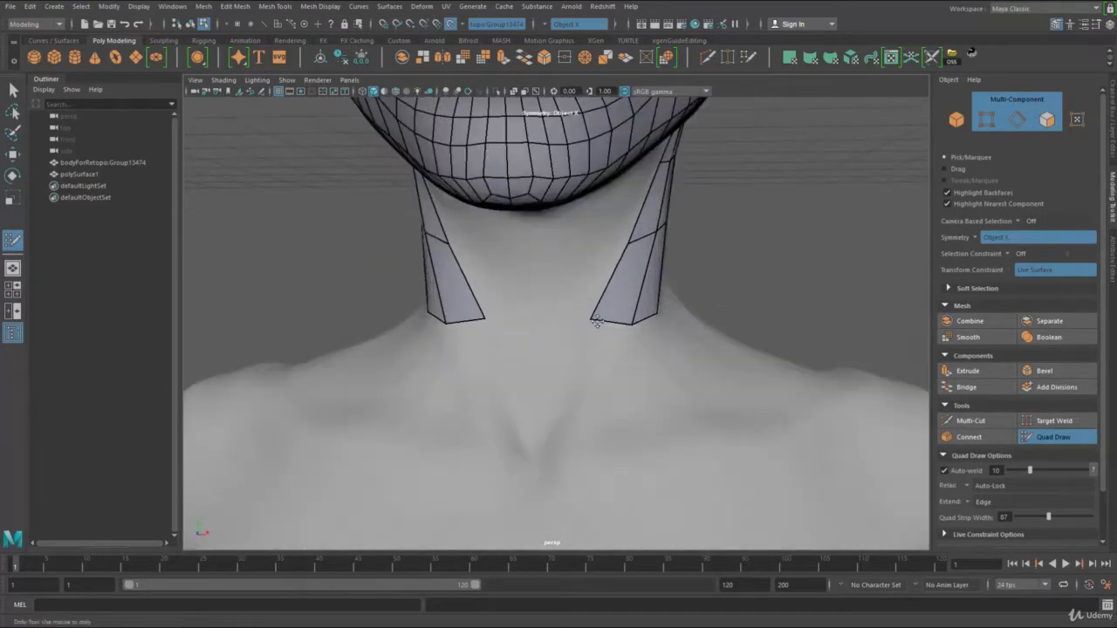
pyautogui.moveTo(596, 321)
pyautogui.mouseDown()
pyautogui.moveTo(580, 408)
pyautogui.moveTo(553, 468)
pyautogui.moveTo(567, 452)
pyautogui.mouseUp()
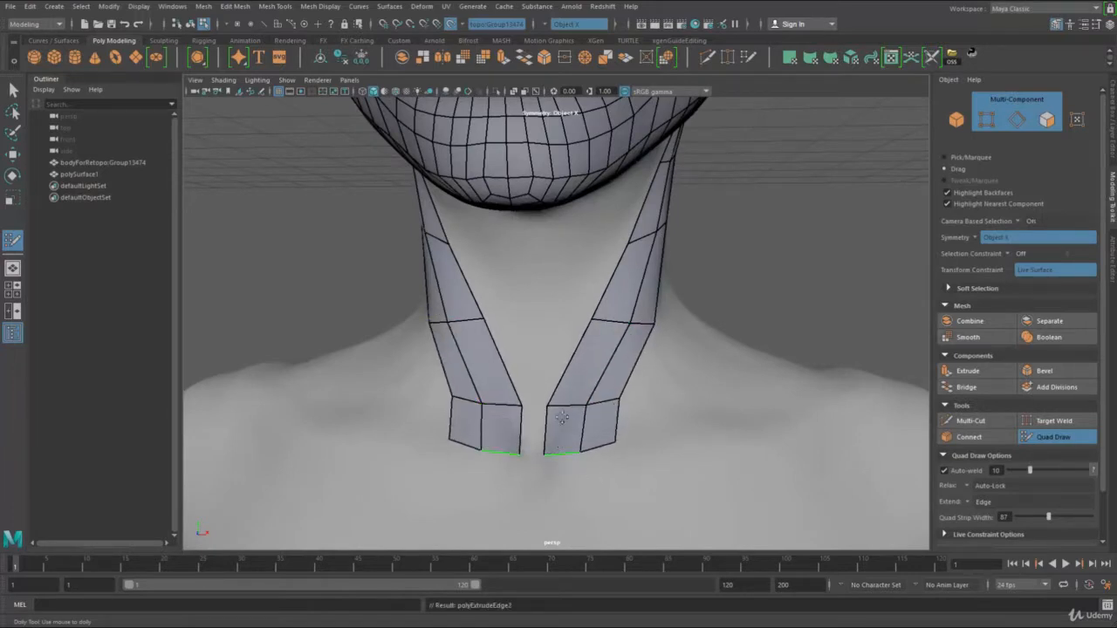
# Reposition the vertices of the strip's two lowest rows so its edges run evenly toward the collarbone notch
pyautogui.moveTo(548, 406); pyautogui.dragTo(558, 403)
pyautogui.moveTo(544, 455); pyautogui.dragTo(542, 455)
pyautogui.moveTo(587, 404); pyautogui.dragTo(591, 405)
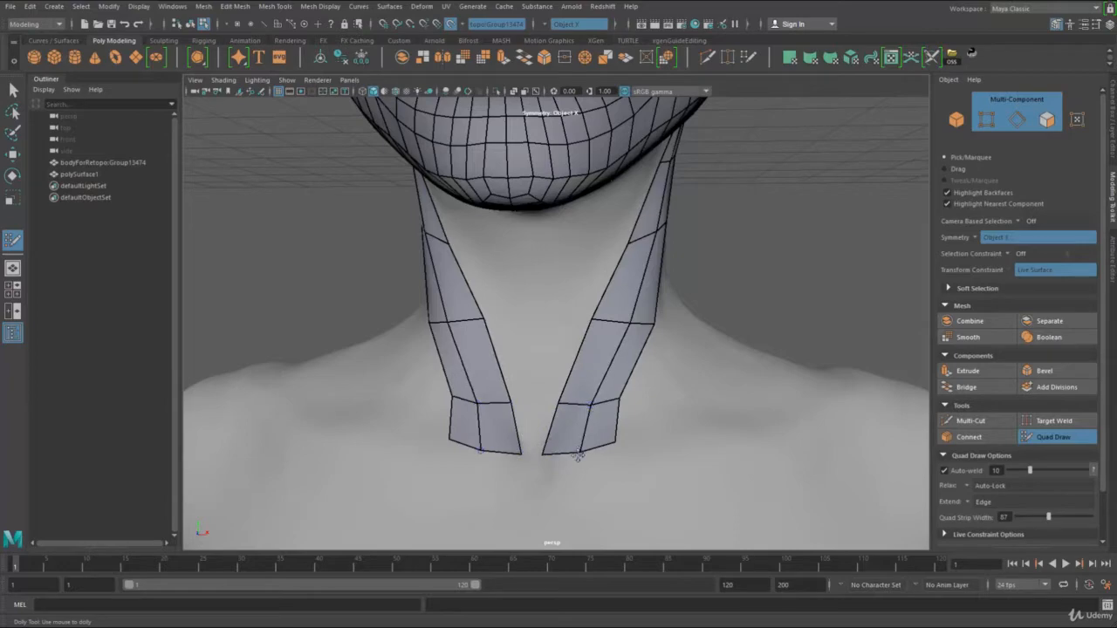
pyautogui.moveTo(579, 453); pyautogui.dragTo(602, 454)
pyautogui.moveTo(619, 399); pyautogui.dragTo(596, 403)
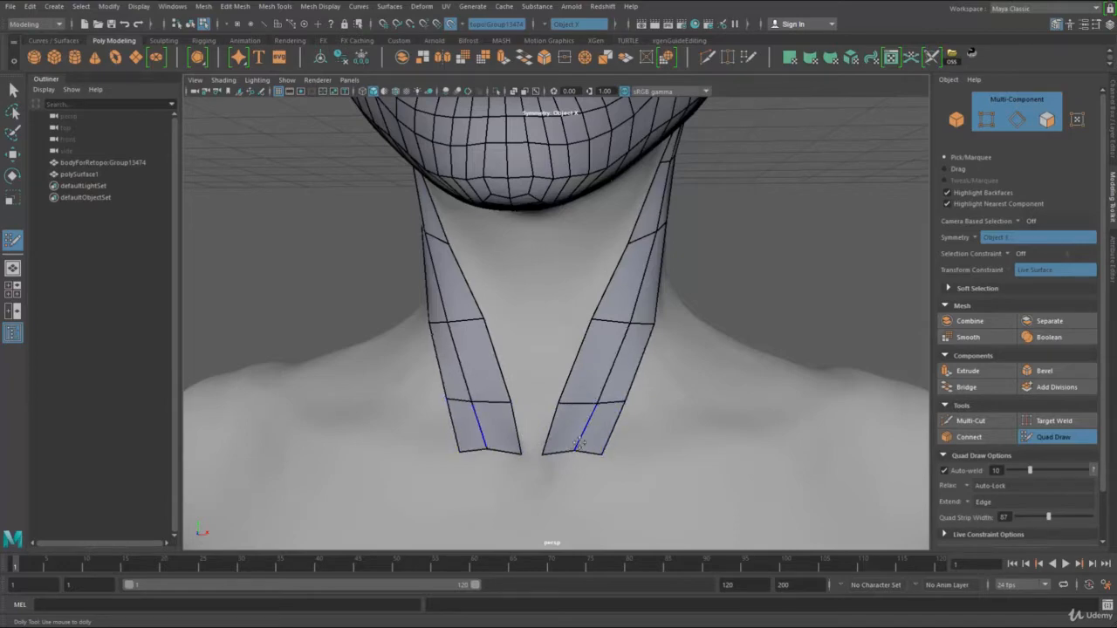
pyautogui.scroll(-5, 550, 357)
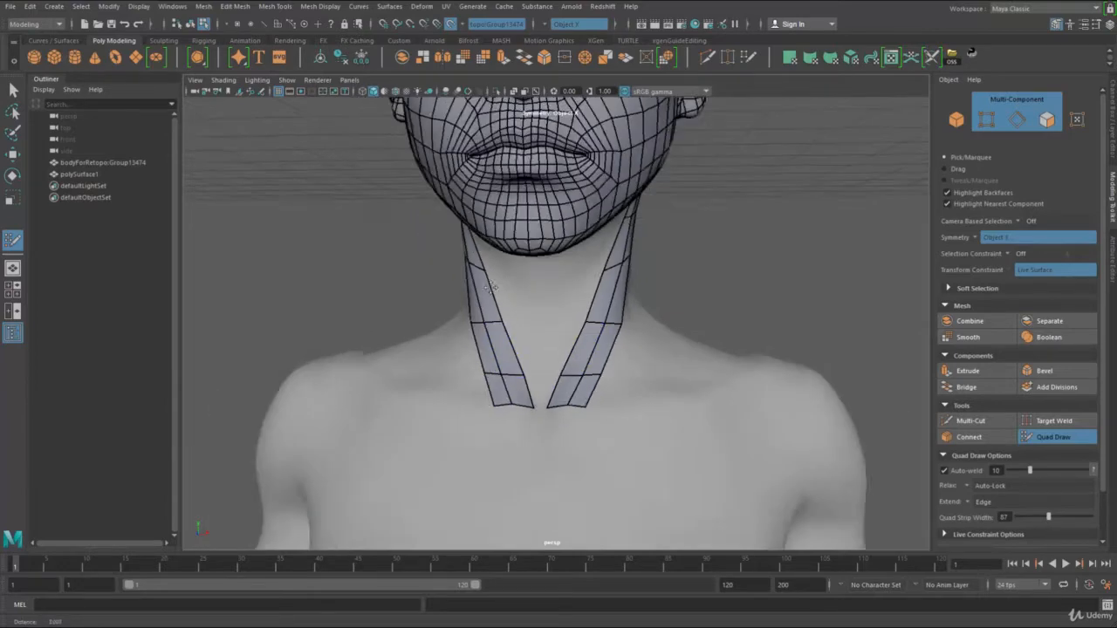
# Reshape the strip's inner edge and lower end to leave a gap around the collarbone notch
pyautogui.keyDown('alt'); pyautogui.moveTo(535, 313); pyautogui.dragTo(558, 327); pyautogui.keyUp('alt')
pyautogui.keyDown('alt'); pyautogui.moveTo(628, 384); pyautogui.dragTo(794, 471, button='right'); pyautogui.keyUp('alt')
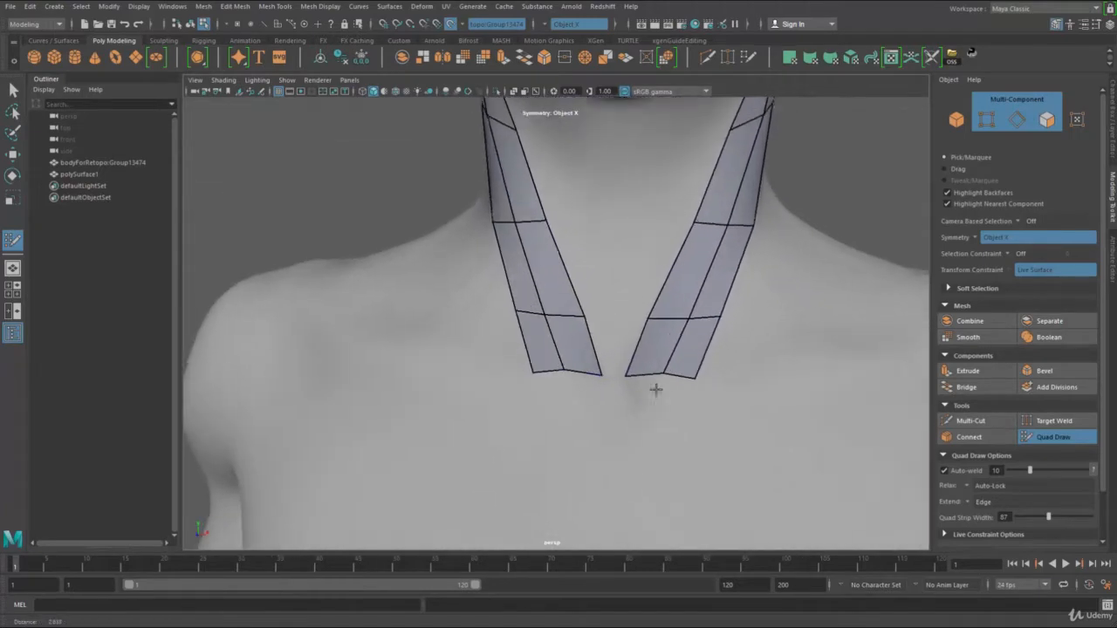
pyautogui.moveTo(565, 370)
pyautogui.mouseDown()
pyautogui.moveTo(568, 386)
pyautogui.moveTo(591, 365)
pyautogui.mouseUp()
pyautogui.moveTo(586, 316); pyautogui.dragTo(572, 314)
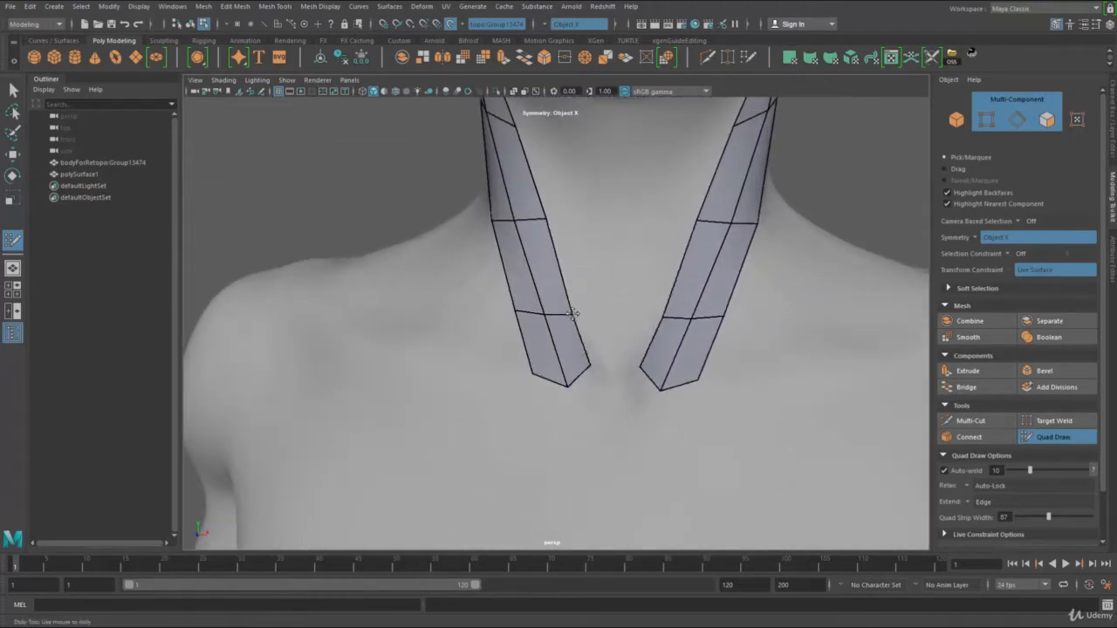
pyautogui.moveTo(547, 217); pyautogui.dragTo(540, 216)
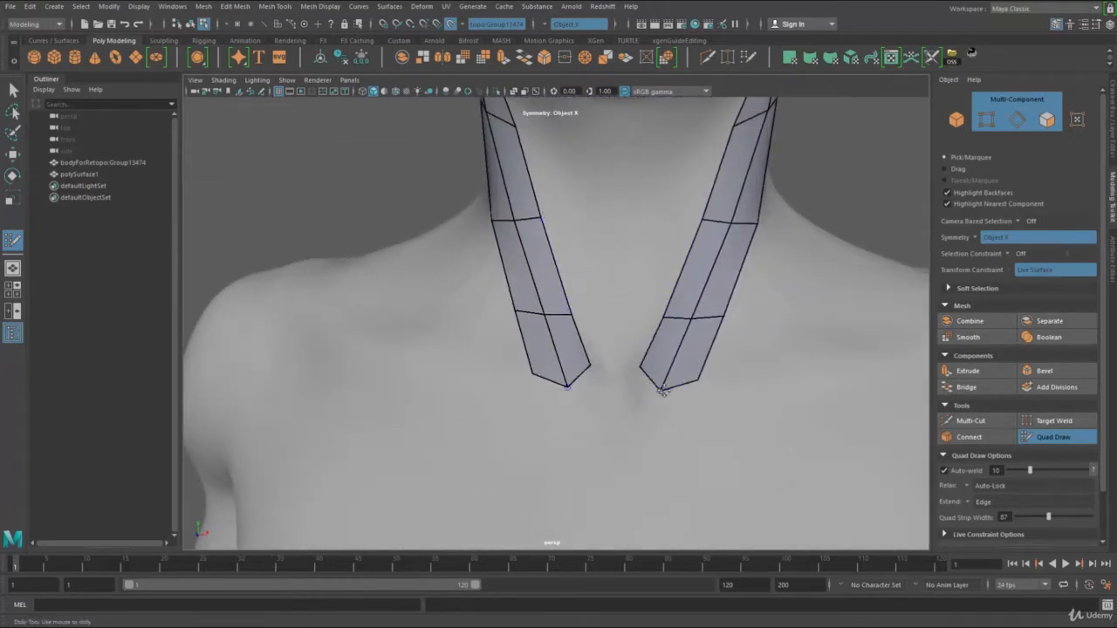
pyautogui.moveTo(662, 391); pyautogui.dragTo(643, 371)
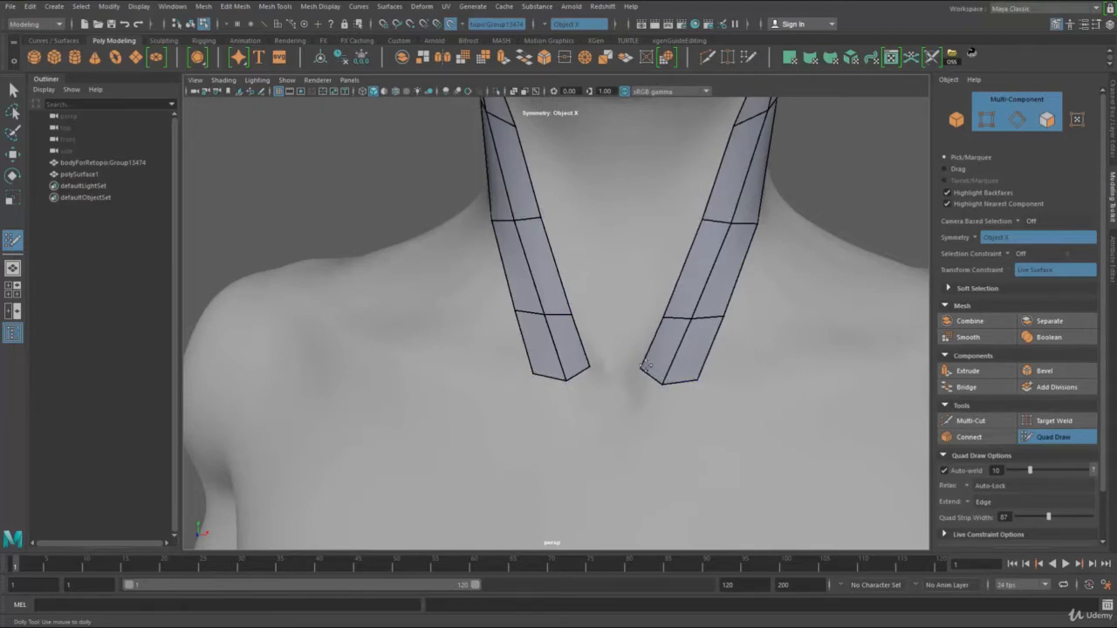
# Examine how the neck strips follow the sculpt from the side and the front
pyautogui.keyDown('alt'); pyautogui.moveTo(650, 367); pyautogui.dragTo(611, 254, button='right'); pyautogui.keyUp('alt')
pyautogui.moveTo(611, 254)
pyautogui.keyDown('alt'); pyautogui.mouseDown()
pyautogui.moveTo(698, 262)
pyautogui.moveTo(738, 289)
pyautogui.mouseUp(); pyautogui.keyUp('alt')
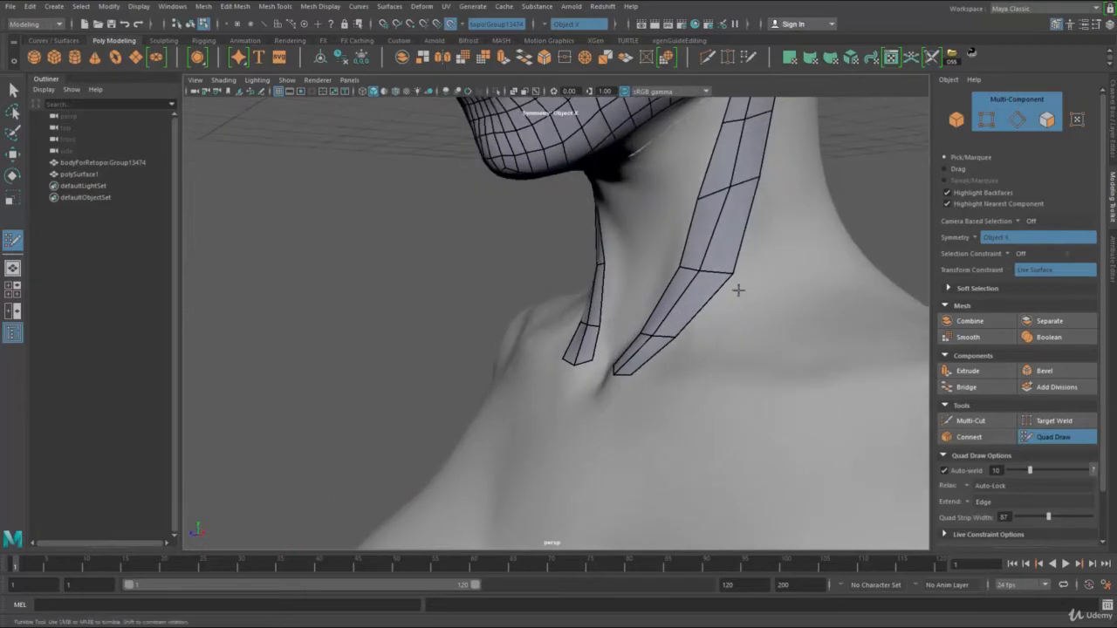
pyautogui.keyDown('alt'); pyautogui.moveTo(646, 206); pyautogui.dragTo(576, 208); pyautogui.keyUp('alt')
pyautogui.keyDown('alt'); pyautogui.moveTo(674, 267); pyautogui.dragTo(471, 229); pyautogui.keyUp('alt')
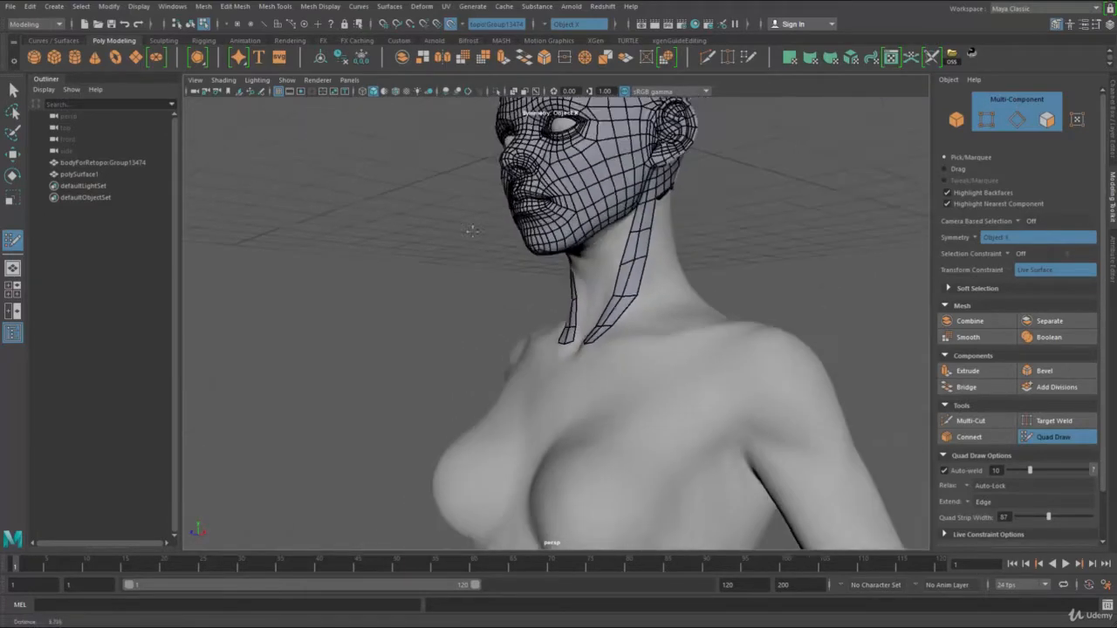
pyautogui.keyDown('alt'); pyautogui.moveTo(471, 230); pyautogui.dragTo(576, 349, button='right'); pyautogui.keyUp('alt')
pyautogui.keyDown('alt'); pyautogui.moveTo(576, 349); pyautogui.dragTo(672, 406); pyautogui.keyUp('alt')
pyautogui.keyDown('alt'); pyautogui.moveTo(672, 406); pyautogui.dragTo(677, 429, button='right'); pyautogui.keyUp('alt')
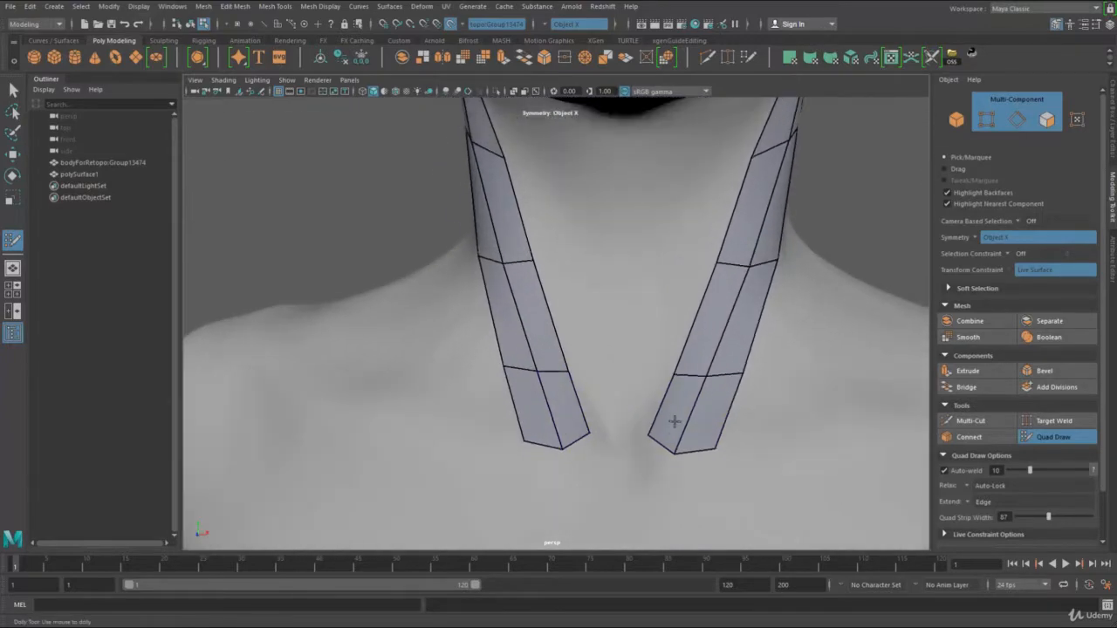
pyautogui.keyDown('alt'); pyautogui.moveTo(673, 425); pyautogui.dragTo(662, 410, button='middle'); pyautogui.keyUp('alt')
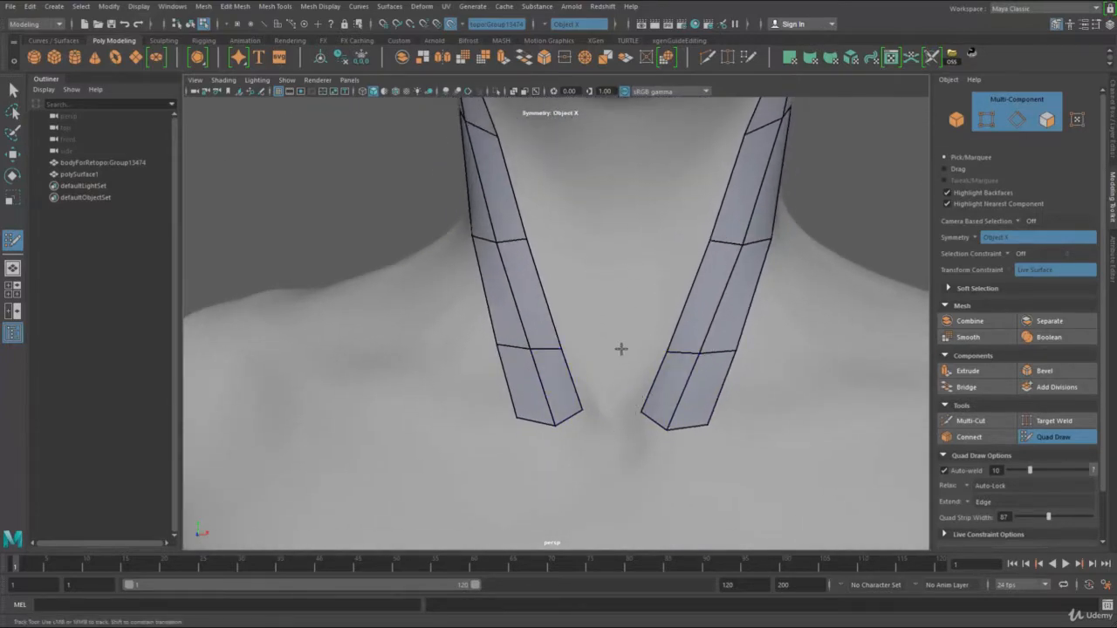
# Fill a row of quads across the front of the neck below the chin, joining the two side strips
pyautogui.keyDown('alt'); pyautogui.moveTo(623, 241); pyautogui.dragTo(631, 188); pyautogui.keyUp('alt')
pyautogui.keyDown('alt'); pyautogui.moveTo(632, 188); pyautogui.dragTo(614, 327, button='middle'); pyautogui.keyUp('alt')
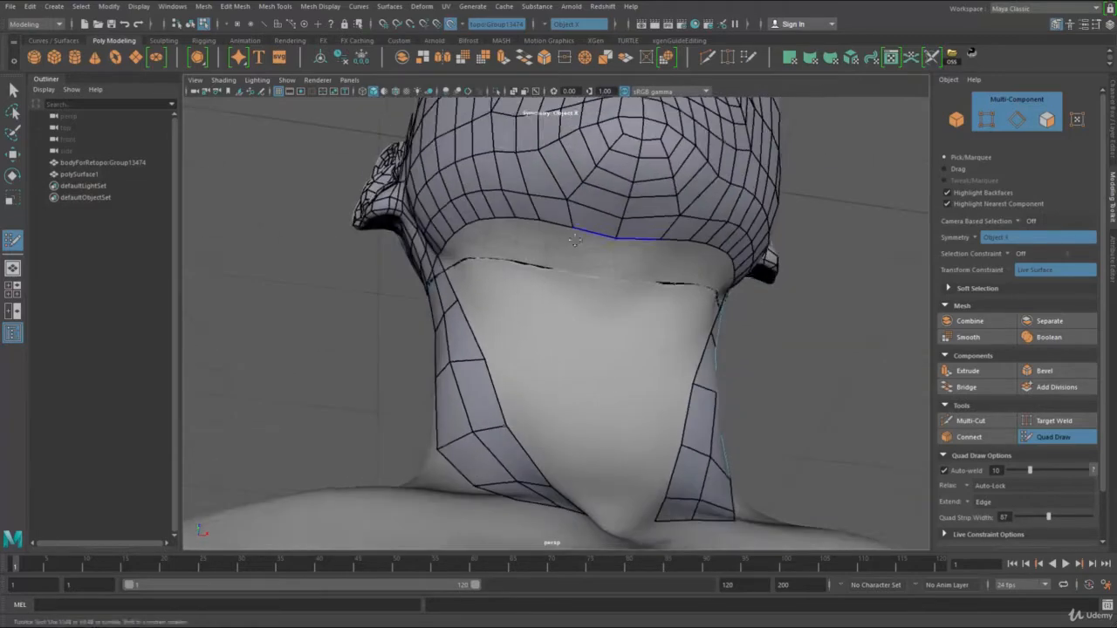
pyautogui.keyDown('alt'); pyautogui.moveTo(614, 328); pyautogui.dragTo(559, 258); pyautogui.keyUp('alt')
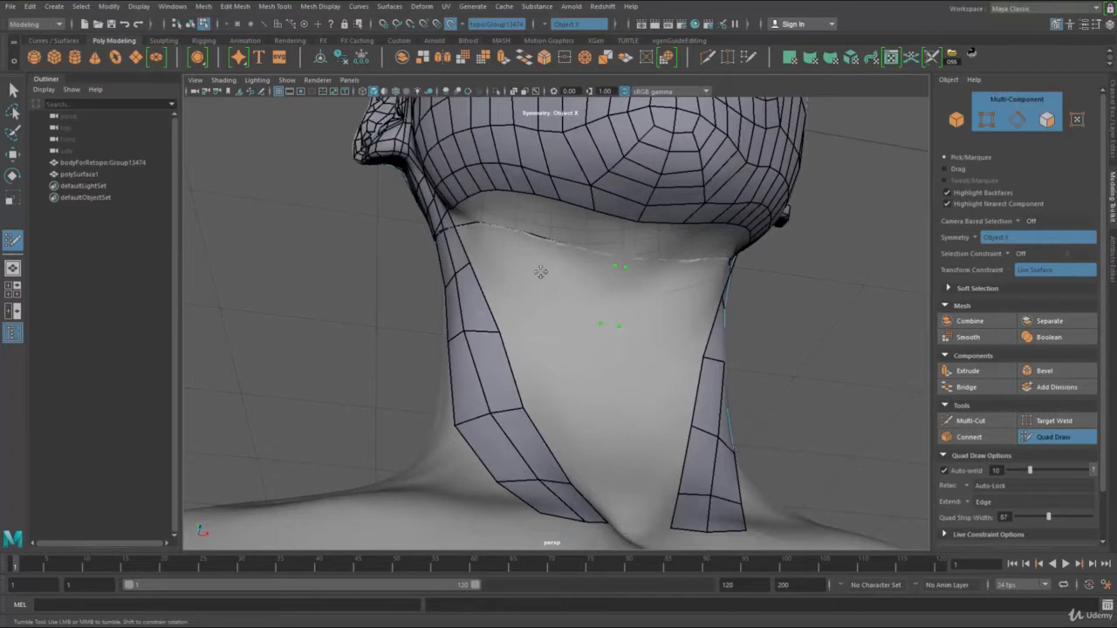
pyautogui.keyDown('shift'); pyautogui.click(607, 320); pyautogui.keyUp('shift')
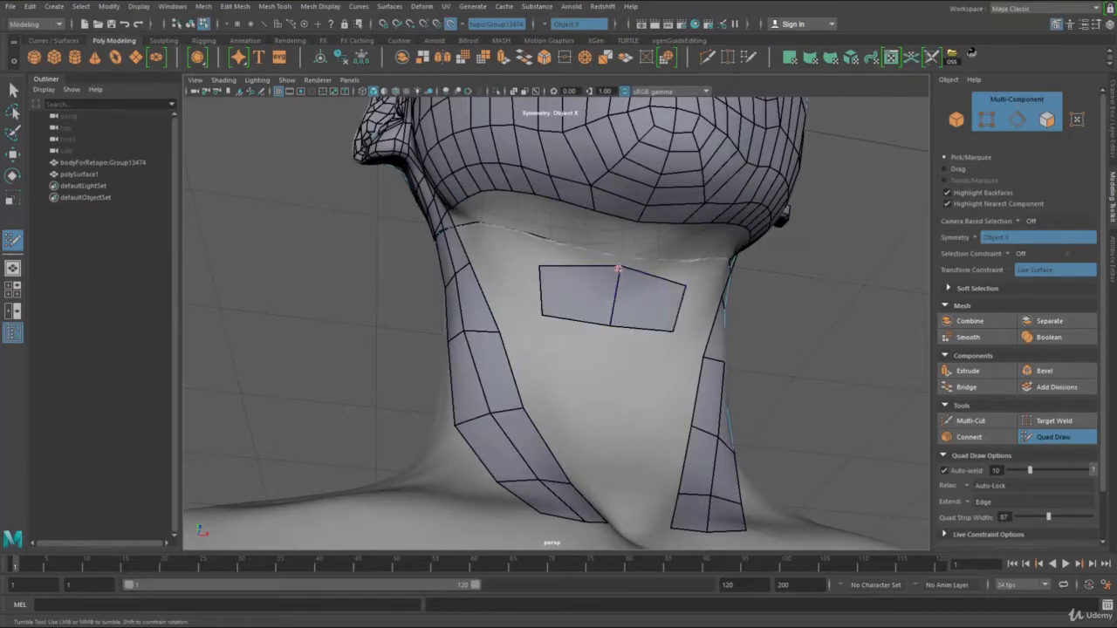
pyautogui.keyDown('shift'); pyautogui.click(536, 314); pyautogui.keyUp('shift')
pyautogui.moveTo(542, 315); pyautogui.dragTo(541, 379)
pyautogui.keyDown('alt'); pyautogui.moveTo(541, 378); pyautogui.dragTo(525, 370, button='middle'); pyautogui.keyUp('alt')
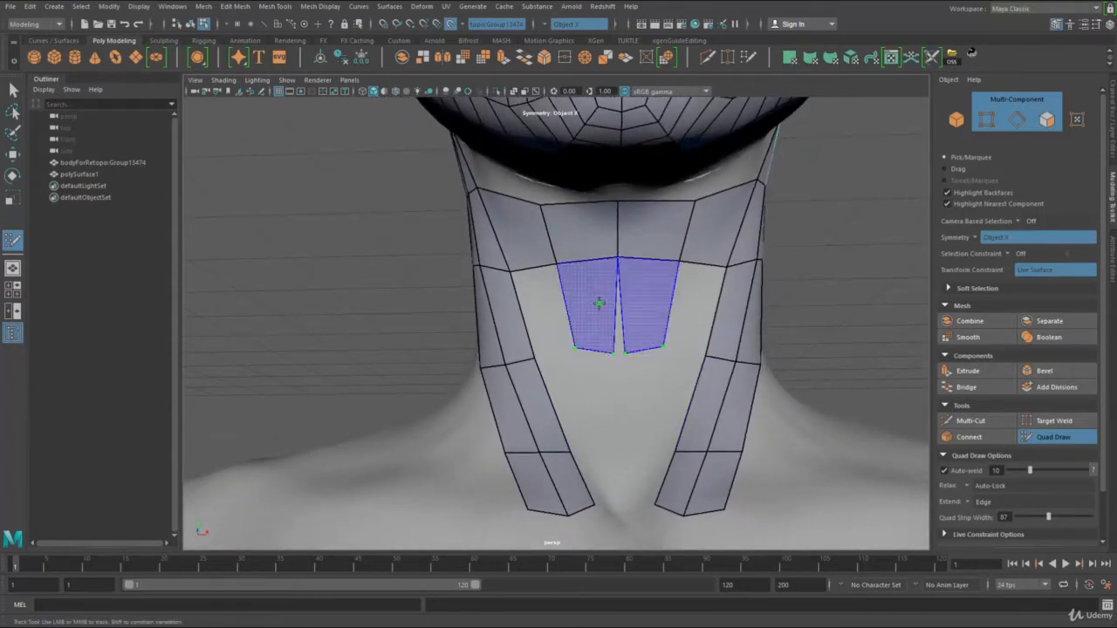
# Fill the next two rows of quads down the throat between the strips and even out the lowest vertices
pyautogui.keyDown('shift'); pyautogui.click(602, 314); pyautogui.keyUp('shift')
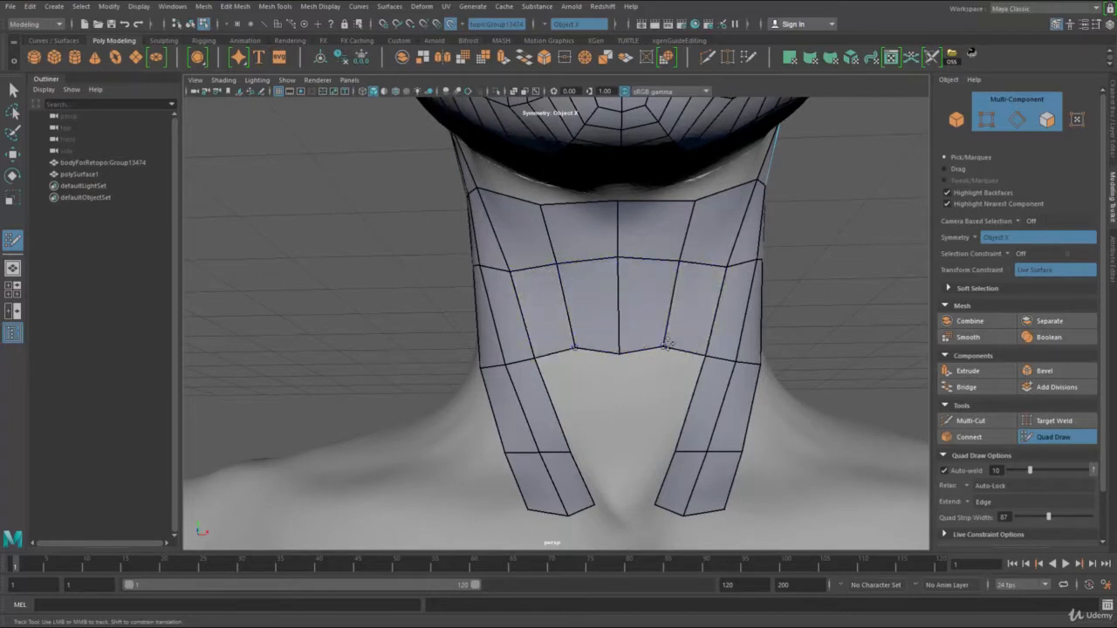
pyautogui.moveTo(643, 358)
pyautogui.mouseDown()
pyautogui.moveTo(631, 419)
pyautogui.moveTo(674, 442)
pyautogui.mouseUp()
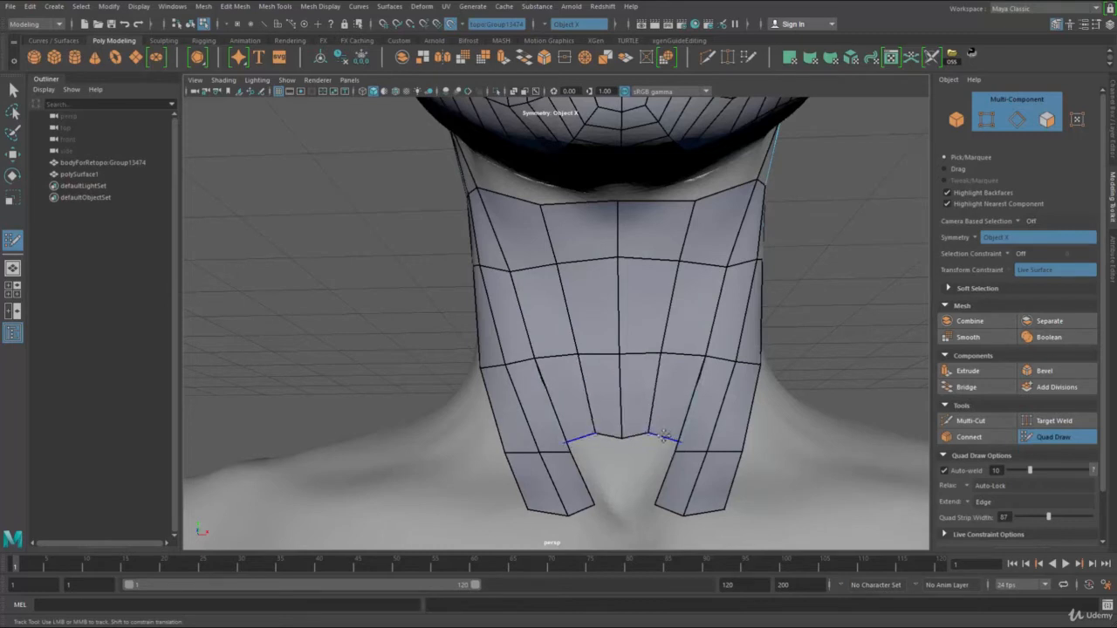
pyautogui.moveTo(623, 438); pyautogui.dragTo(623, 446)
pyautogui.moveTo(643, 443); pyautogui.dragTo(652, 447)
# Fill the lowest row of throat quads above the collarbone notch, connecting the centre quads to the side strips
pyautogui.keyDown('alt'); pyautogui.moveTo(666, 408); pyautogui.dragTo(668, 349, button='middle'); pyautogui.keyUp('alt')
pyautogui.keyDown('alt'); pyautogui.moveTo(668, 349); pyautogui.dragTo(698, 366, button='right'); pyautogui.keyUp('alt')
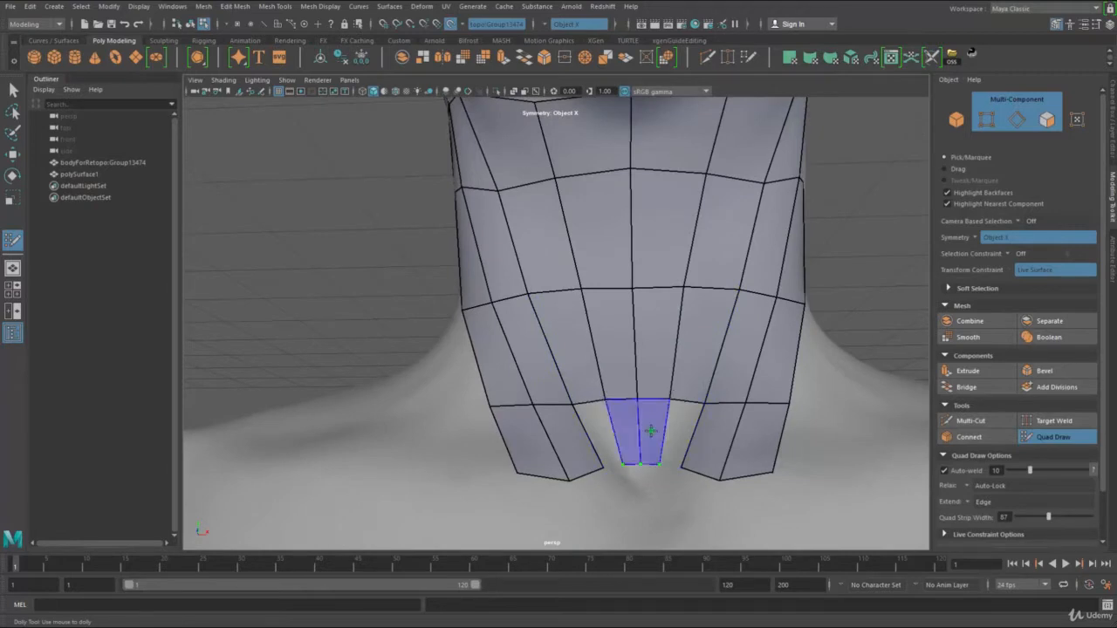
pyautogui.keyDown('shift'); pyautogui.click(652, 432); pyautogui.keyUp('shift')
pyautogui.keyDown('shift'); pyautogui.click(680, 436); pyautogui.keyUp('shift')
# Close the loop beneath the collarbone notch with mirrored quads, insert an edge across them, and round the opening's vertices
pyautogui.keyDown('alt'); pyautogui.moveTo(691, 492); pyautogui.dragTo(701, 417); pyautogui.keyUp('alt')
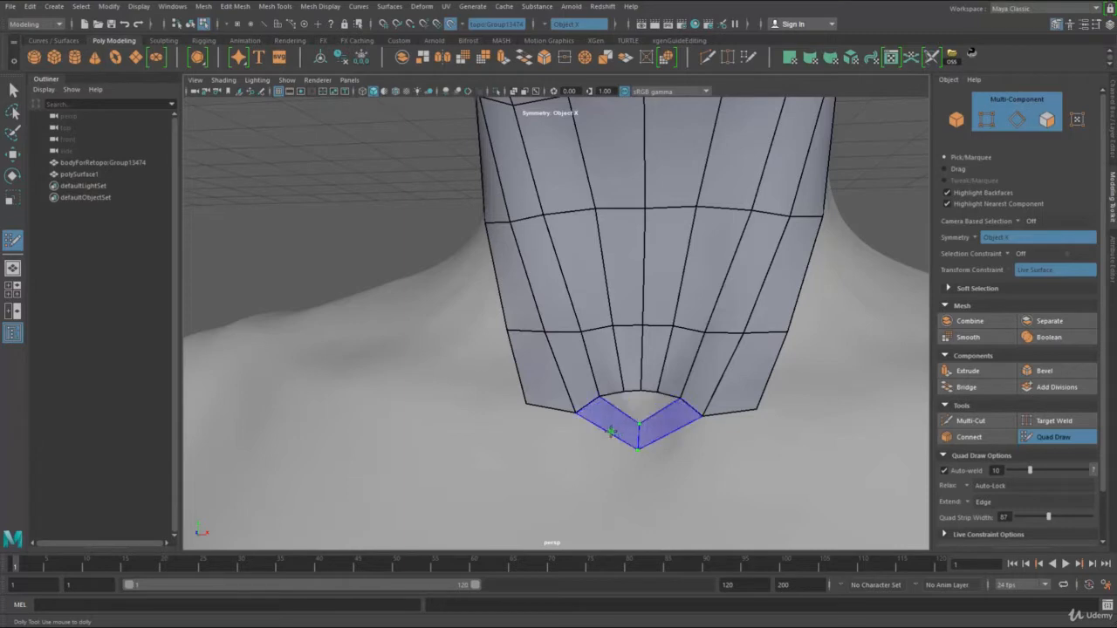
pyautogui.keyDown('shift'); pyautogui.click(617, 431); pyautogui.keyUp('shift')
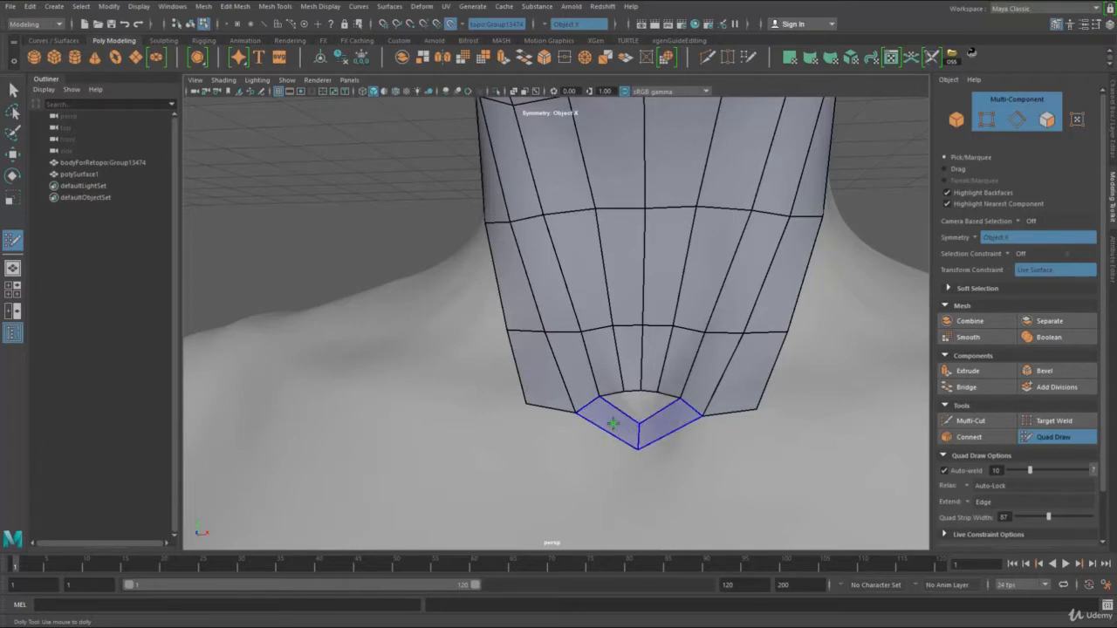
pyautogui.keyDown('ctrl'); pyautogui.click(613, 422); pyautogui.keyUp('ctrl')
pyautogui.moveTo(614, 421); pyautogui.dragTo(609, 430)
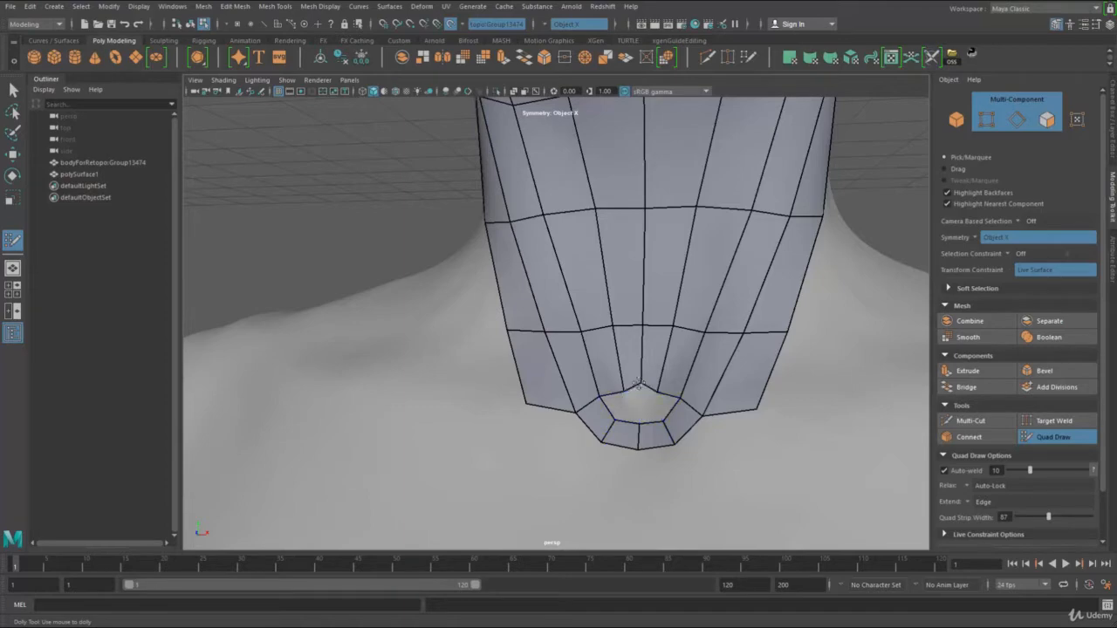
pyautogui.moveTo(624, 390); pyautogui.dragTo(619, 384)
# Insert vertical edge loops through the front neck quads beside the side strip, plus a horizontal loop across the strip below the jaw
pyautogui.keyDown('alt'); pyautogui.moveTo(618, 299); pyautogui.dragTo(600, 290, button='right'); pyautogui.keyUp('alt')
pyautogui.keyDown('alt'); pyautogui.moveTo(600, 290); pyautogui.dragTo(609, 338, button='middle'); pyautogui.keyUp('alt')
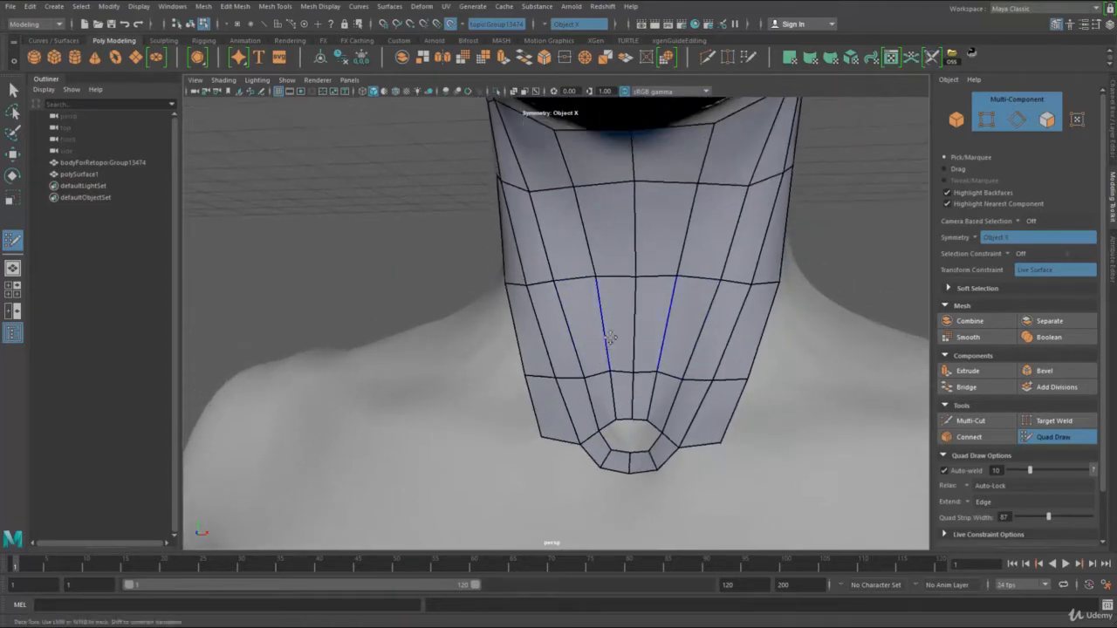
pyautogui.keyDown('alt'); pyautogui.moveTo(610, 337); pyautogui.dragTo(583, 278); pyautogui.keyUp('alt')
pyautogui.keyDown('alt'); pyautogui.moveTo(583, 278); pyautogui.dragTo(605, 394, button='middle'); pyautogui.keyUp('alt')
pyautogui.keyDown('alt'); pyautogui.moveTo(606, 393); pyautogui.dragTo(628, 383, button='right'); pyautogui.keyUp('alt')
pyautogui.moveTo(629, 383)
pyautogui.keyDown('alt'); pyautogui.mouseDown()
pyautogui.moveTo(600, 314)
pyautogui.moveTo(678, 312)
pyautogui.moveTo(620, 309)
pyautogui.mouseUp(); pyautogui.keyUp('alt')
pyautogui.keyDown('alt'); pyautogui.moveTo(620, 309); pyautogui.dragTo(602, 332, button='middle'); pyautogui.keyUp('alt')
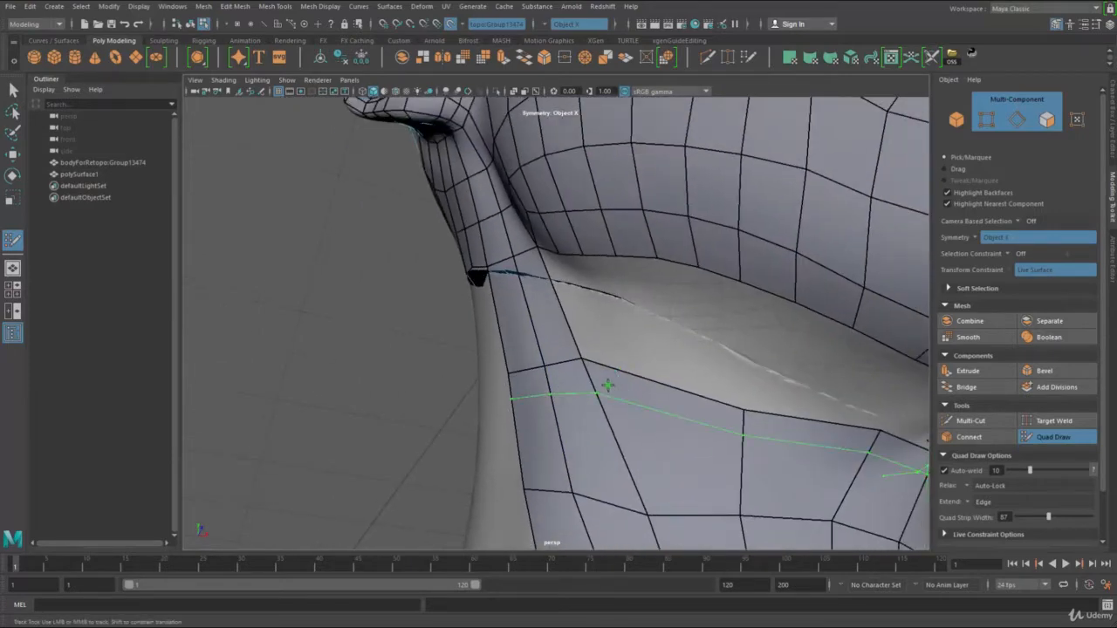
pyautogui.keyDown('ctrl'); pyautogui.click(620, 373); pyautogui.keyUp('ctrl')
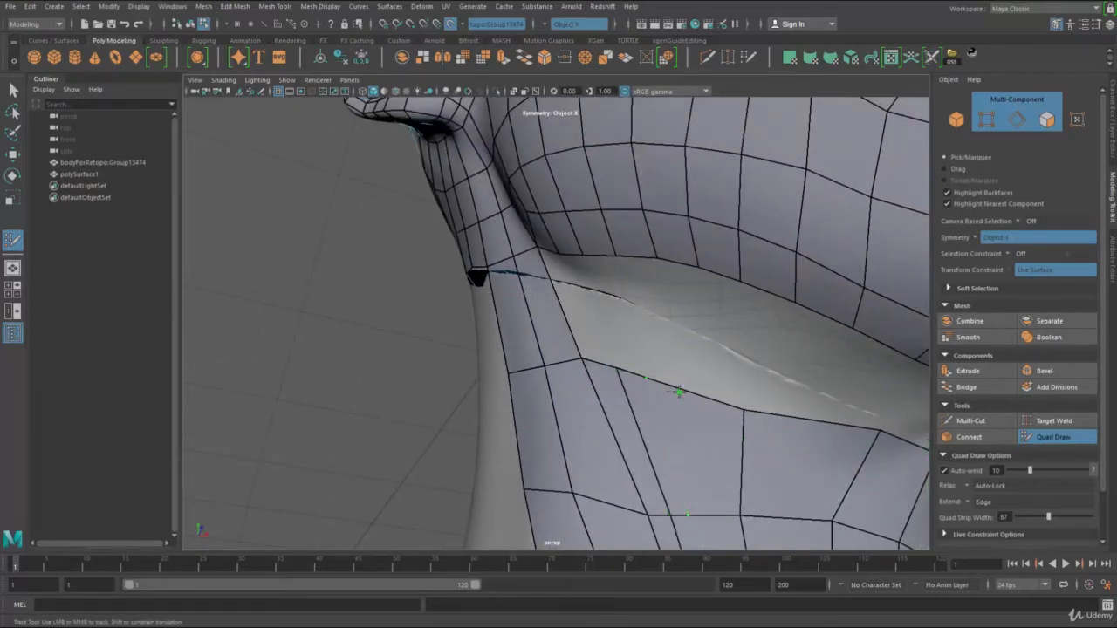
pyautogui.keyDown('ctrl'); pyautogui.click(684, 394); pyautogui.keyUp('ctrl')
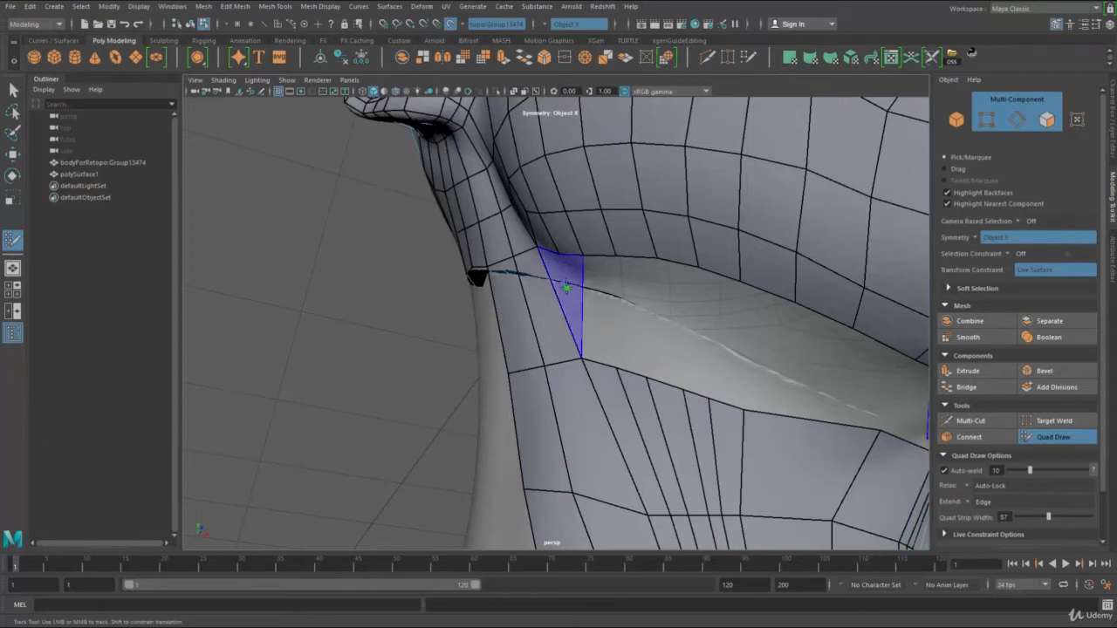
pyautogui.keyDown('alt'); pyautogui.moveTo(601, 319); pyautogui.dragTo(517, 338); pyautogui.keyUp('alt')
pyautogui.keyDown('ctrl'); pyautogui.click(517, 339); pyautogui.keyUp('ctrl')
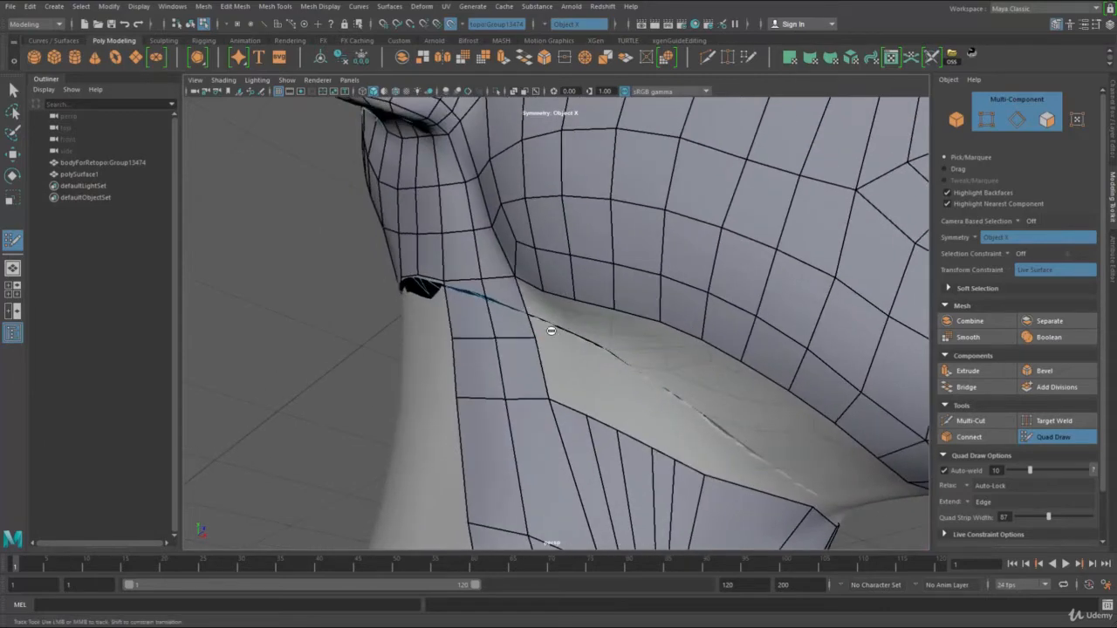
# Fill mirrored quads between the side neck strip and the jaw edge below the ear, adjusting the new corner vertex
pyautogui.click(559, 340)
pyautogui.keyDown('shift'); pyautogui.click(538, 315); pyautogui.keyUp('shift')
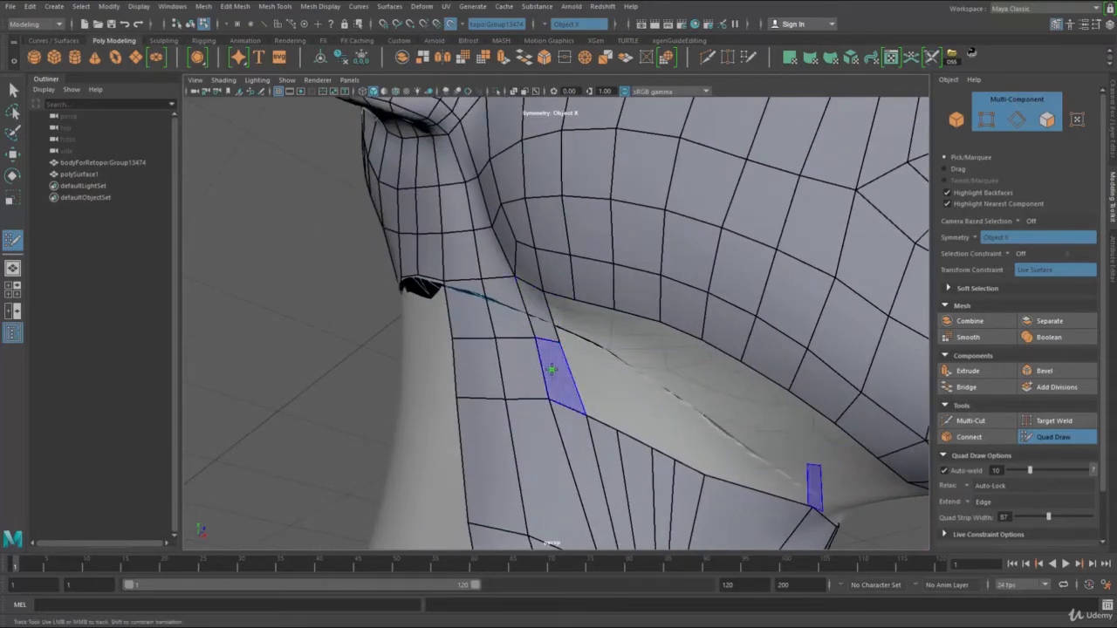
pyautogui.keyDown('shift'); pyautogui.click(552, 372); pyautogui.keyUp('shift')
pyautogui.moveTo(564, 343); pyautogui.dragTo(567, 348)
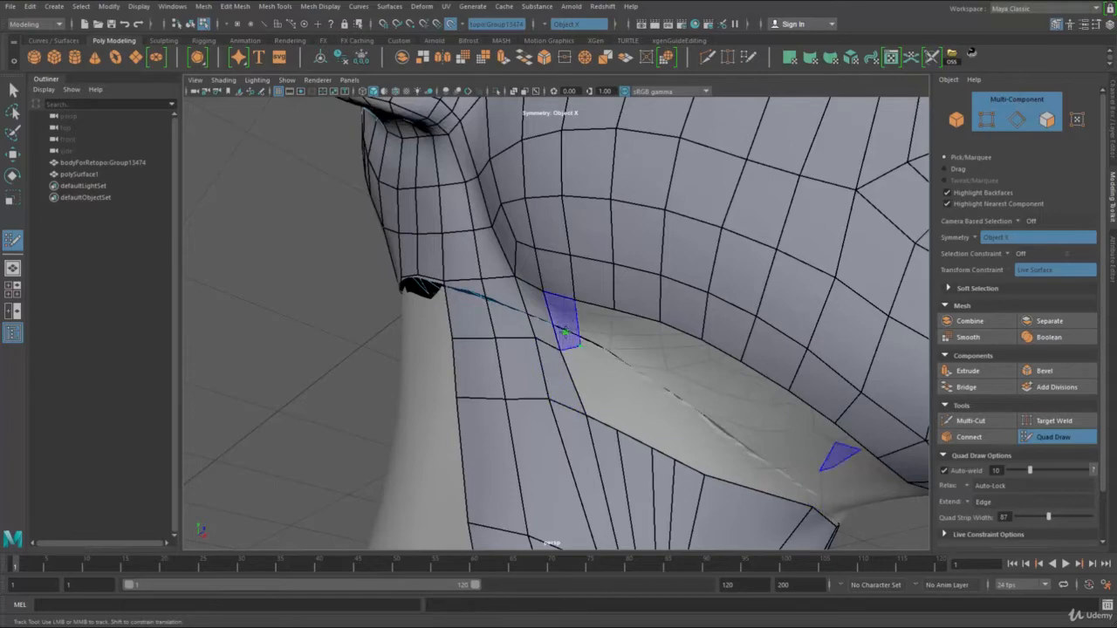
pyautogui.keyDown('shift'); pyautogui.click(583, 370); pyautogui.keyUp('shift')
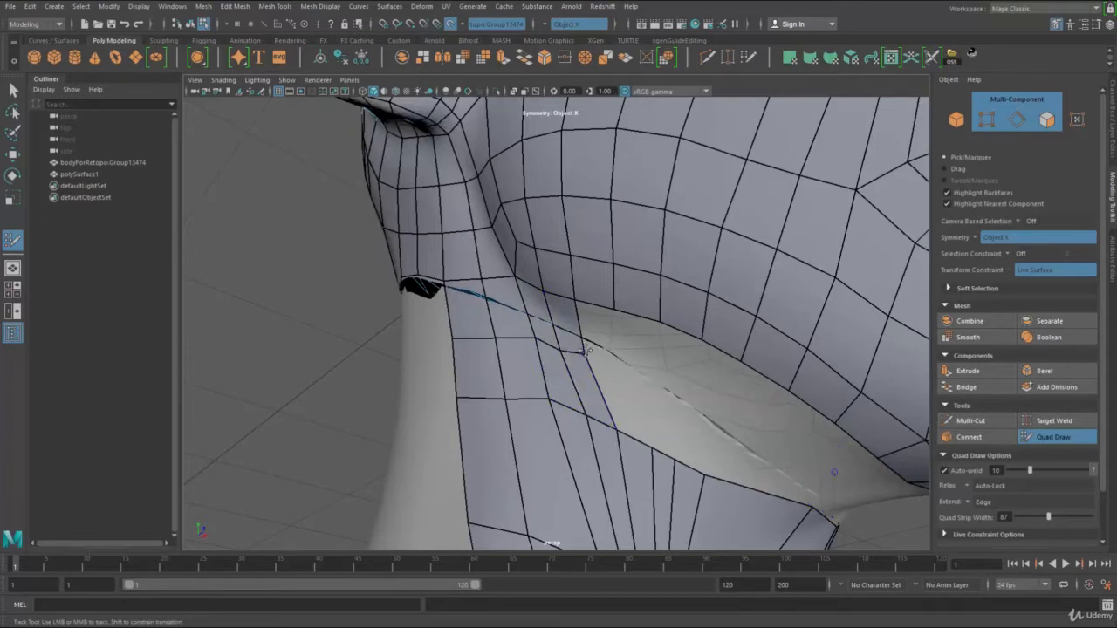
# Try to space out the crowded vertices of the front neck loops above the collarbone notch
pyautogui.keyDown('alt'); pyautogui.moveTo(585, 349); pyautogui.dragTo(437, 384, button='right'); pyautogui.keyUp('alt')
pyautogui.keyDown('alt'); pyautogui.moveTo(436, 384); pyautogui.dragTo(489, 322, button='middle'); pyautogui.keyUp('alt')
pyautogui.keyDown('alt'); pyautogui.moveTo(489, 322); pyautogui.dragTo(419, 331); pyautogui.keyUp('alt')
pyautogui.keyDown('alt'); pyautogui.moveTo(419, 332); pyautogui.dragTo(610, 392, button='right'); pyautogui.keyUp('alt')
pyautogui.keyDown('alt'); pyautogui.moveTo(611, 392); pyautogui.dragTo(582, 377, button='middle'); pyautogui.keyUp('alt')
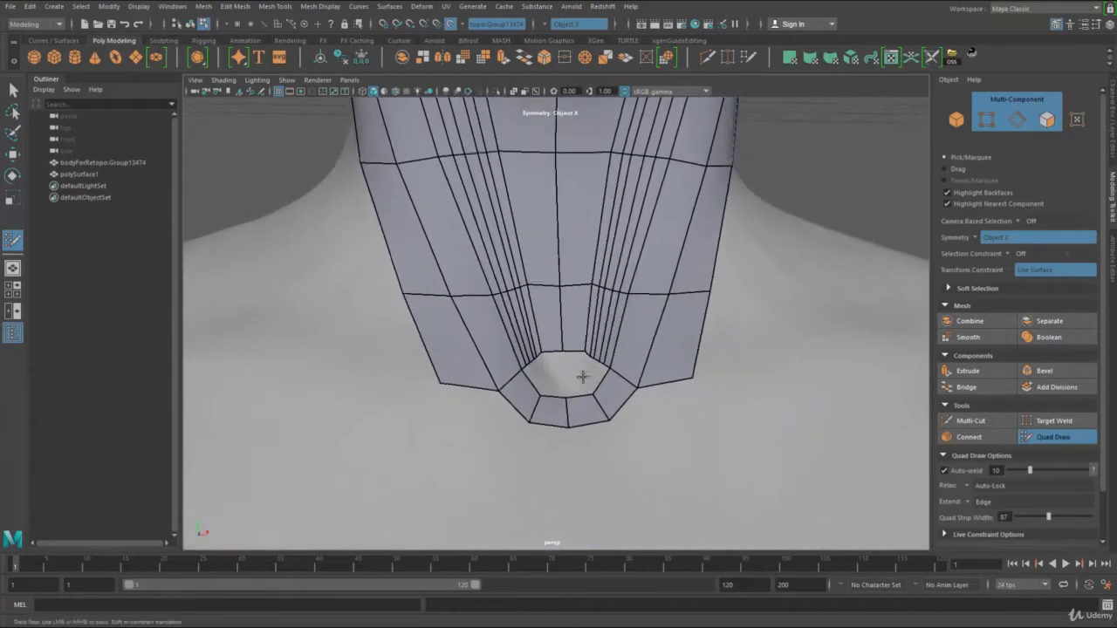
pyautogui.keyDown('alt'); pyautogui.moveTo(582, 377); pyautogui.dragTo(535, 415, button='right'); pyautogui.keyUp('alt')
pyautogui.moveTo(491, 371)
pyautogui.mouseDown()
pyautogui.moveTo(481, 373)
pyautogui.moveTo(495, 355)
pyautogui.mouseUp()
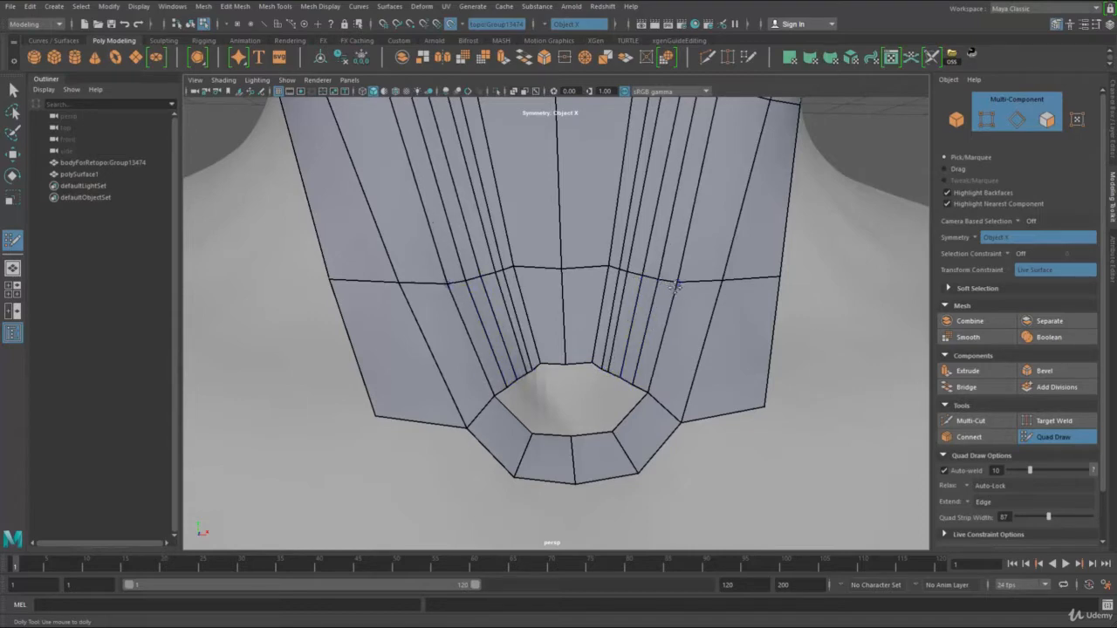
# Undo the crowded vertical loops on the front neck and insert more evenly spaced mirrored edge loops down the throat
pyautogui.keyDown('alt'); pyautogui.moveTo(659, 281); pyautogui.dragTo(566, 289, button='right'); pyautogui.keyUp('alt')
pyautogui.keyDown('alt'); pyautogui.moveTo(566, 289); pyautogui.dragTo(615, 366); pyautogui.keyUp('alt')
pyautogui.keyDown('alt'); pyautogui.moveTo(615, 367); pyautogui.dragTo(537, 369, button='right'); pyautogui.keyUp('alt')
pyautogui.keyDown('alt'); pyautogui.moveTo(536, 369); pyautogui.dragTo(575, 397); pyautogui.keyUp('alt')
pyautogui.keyDown('alt'); pyautogui.moveTo(579, 355); pyautogui.dragTo(614, 350); pyautogui.keyUp('alt')
pyautogui.keyDown('alt'); pyautogui.moveTo(559, 358); pyautogui.dragTo(623, 371, button='right'); pyautogui.keyUp('alt')
pyautogui.keyDown('alt'); pyautogui.moveTo(623, 366); pyautogui.dragTo(663, 260); pyautogui.keyUp('alt')
pyautogui.keyDown('alt'); pyautogui.moveTo(663, 260); pyautogui.dragTo(667, 249, button='middle'); pyautogui.keyUp('alt')
pyautogui.keyDown('alt'); pyautogui.moveTo(666, 248); pyautogui.dragTo(682, 258); pyautogui.keyUp('alt')
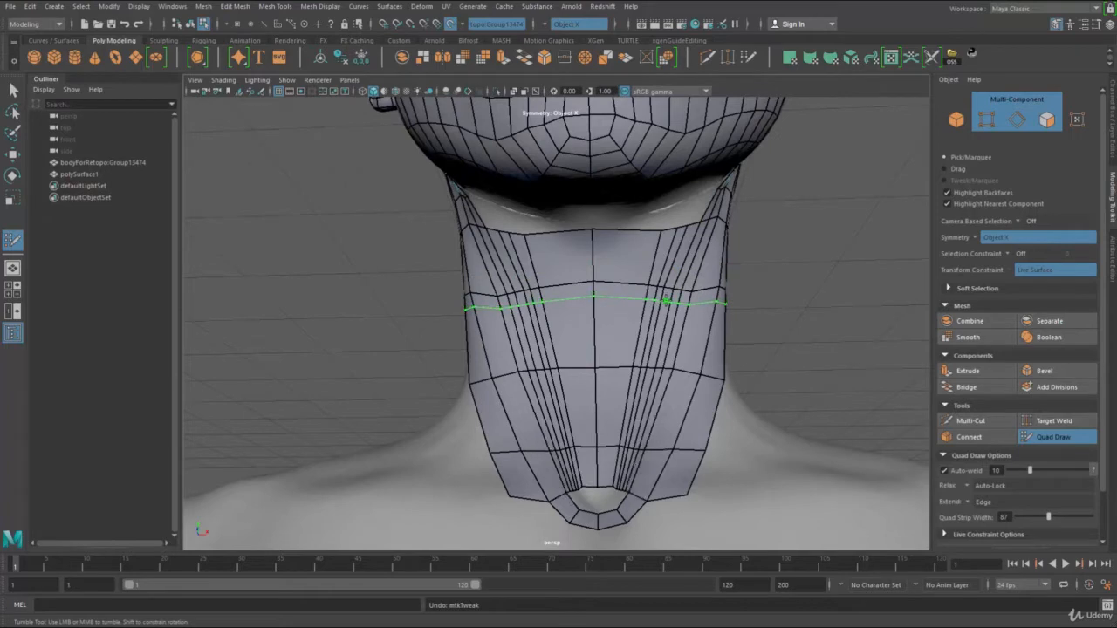
pyautogui.keyDown('ctrl'); pyautogui.click(618, 346); pyautogui.keyUp('ctrl')
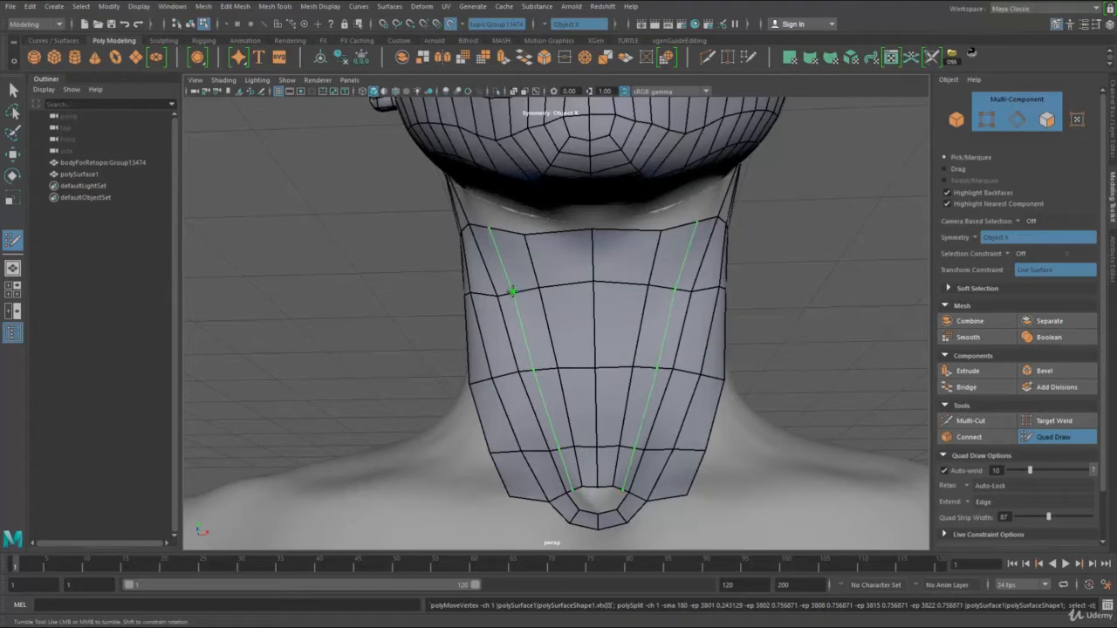
pyautogui.keyDown('ctrl'); pyautogui.click(512, 291); pyautogui.keyUp('ctrl')
pyautogui.keyDown('ctrl'); pyautogui.click(621, 290); pyautogui.keyUp('ctrl')
# Fill two more mirrored quads from the side neck strip along the jaw edge, shifting the neighbouring border vertices to fit
pyautogui.keyDown('alt'); pyautogui.moveTo(678, 387); pyautogui.dragTo(414, 340, button='right'); pyautogui.keyUp('alt')
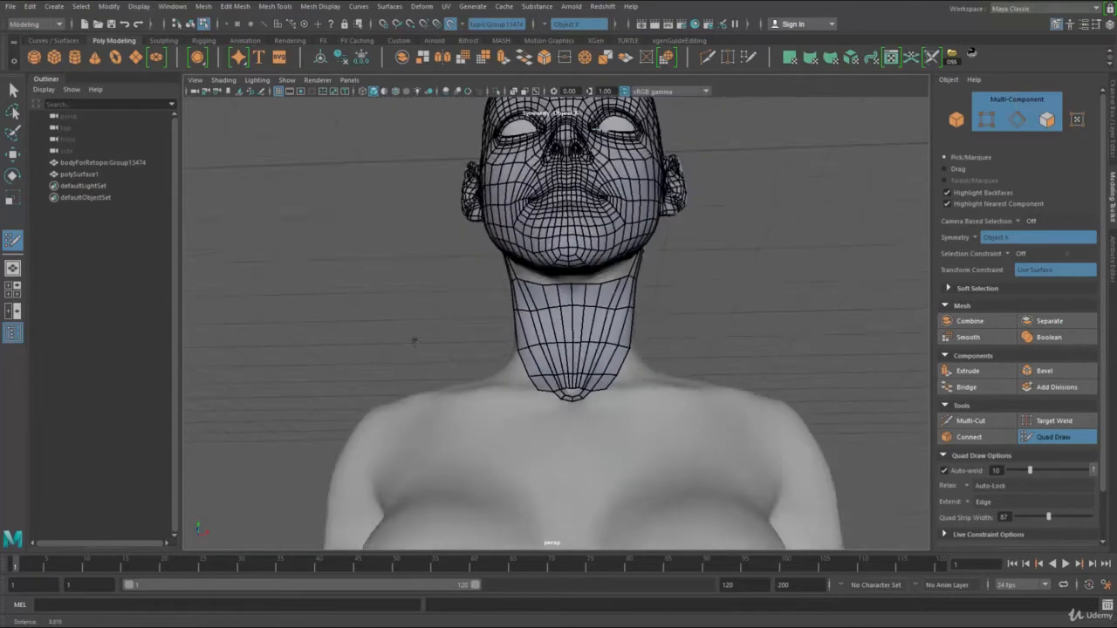
pyautogui.keyDown('alt'); pyautogui.moveTo(414, 339); pyautogui.dragTo(479, 393); pyautogui.keyUp('alt')
pyautogui.keyDown('alt'); pyautogui.moveTo(479, 394); pyautogui.dragTo(563, 305, button='right'); pyautogui.keyUp('alt')
pyautogui.keyDown('alt'); pyautogui.moveTo(564, 305); pyautogui.dragTo(610, 397, button='middle'); pyautogui.keyUp('alt')
pyautogui.keyDown('alt'); pyautogui.moveTo(610, 397); pyautogui.dragTo(650, 379); pyautogui.keyUp('alt')
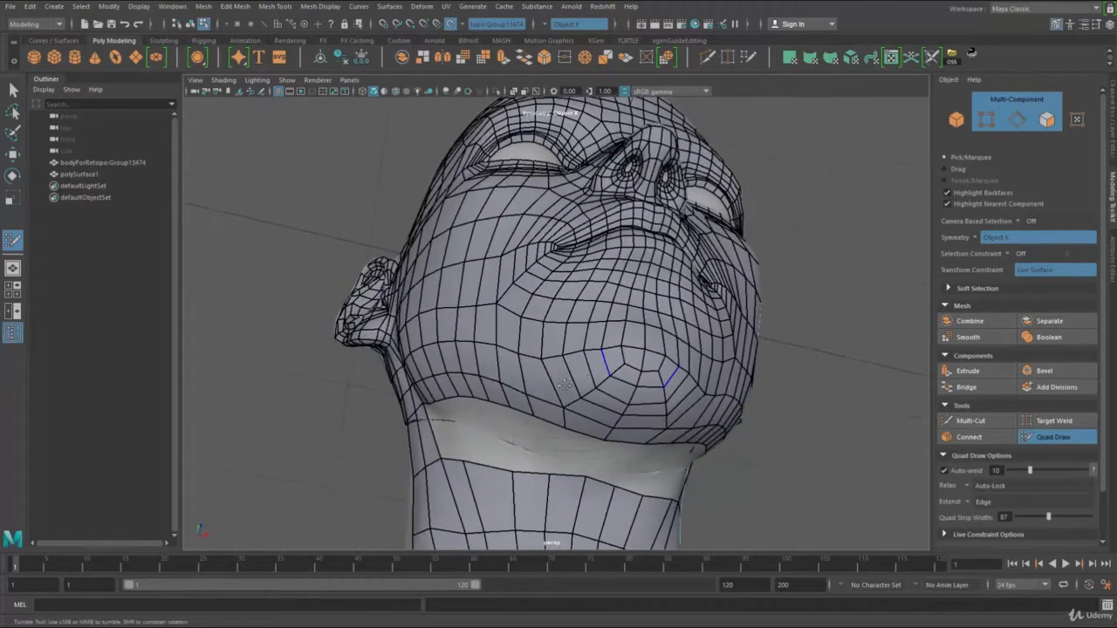
pyautogui.keyDown('alt'); pyautogui.moveTo(650, 378); pyautogui.dragTo(665, 403, button='right'); pyautogui.keyUp('alt')
pyautogui.keyDown('alt'); pyautogui.moveTo(665, 403); pyautogui.dragTo(654, 322, button='middle'); pyautogui.keyUp('alt')
pyautogui.moveTo(654, 322)
pyautogui.keyDown('alt'); pyautogui.mouseDown()
pyautogui.moveTo(621, 327)
pyautogui.moveTo(656, 339)
pyautogui.mouseUp(); pyautogui.keyUp('alt')
pyautogui.keyDown('alt'); pyautogui.moveTo(656, 338); pyautogui.dragTo(549, 345, button='middle'); pyautogui.keyUp('alt')
pyautogui.keyDown('alt'); pyautogui.moveTo(549, 346); pyautogui.dragTo(617, 341); pyautogui.keyUp('alt')
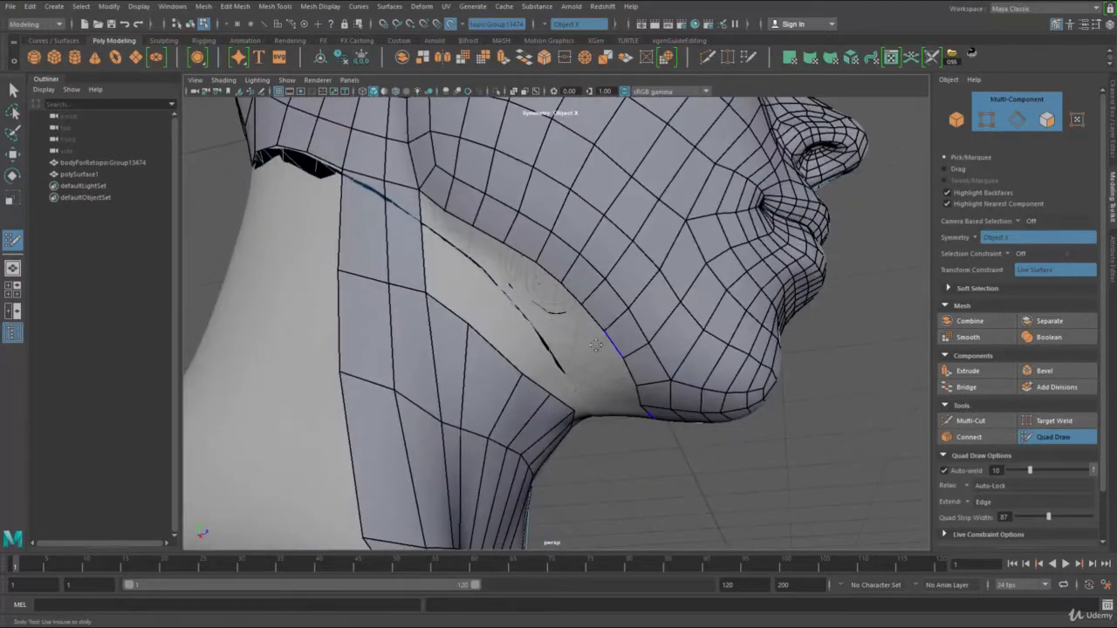
pyautogui.keyDown('alt'); pyautogui.moveTo(617, 342); pyautogui.dragTo(462, 288, button='right'); pyautogui.keyUp('alt')
pyautogui.keyDown('alt'); pyautogui.moveTo(462, 288); pyautogui.dragTo(486, 322, button='middle'); pyautogui.keyUp('alt')
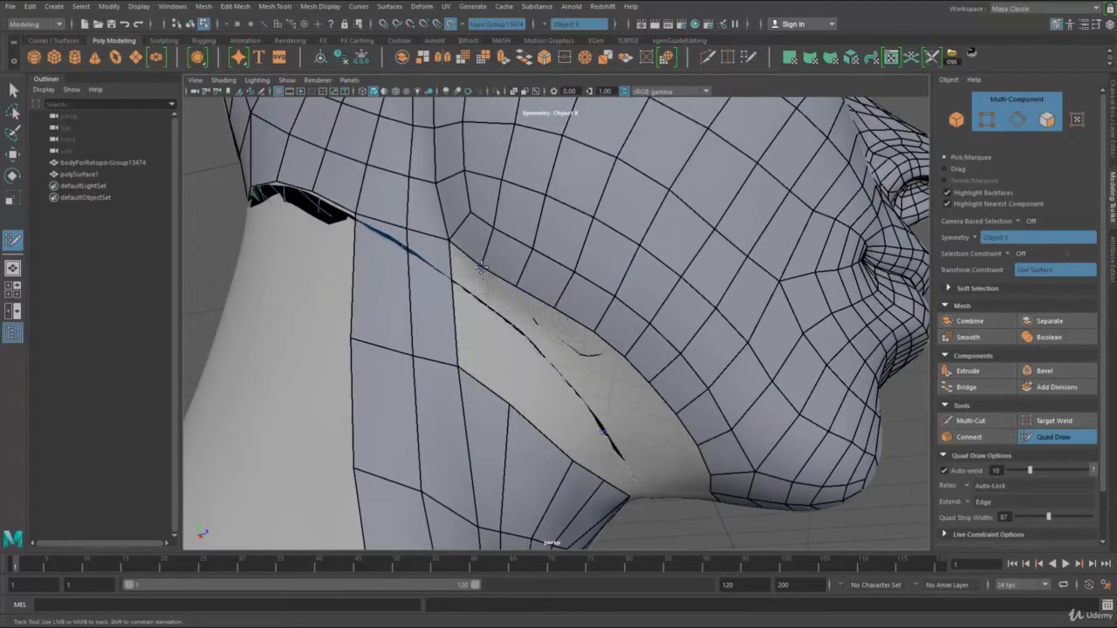
pyautogui.moveTo(481, 267); pyautogui.dragTo(490, 264)
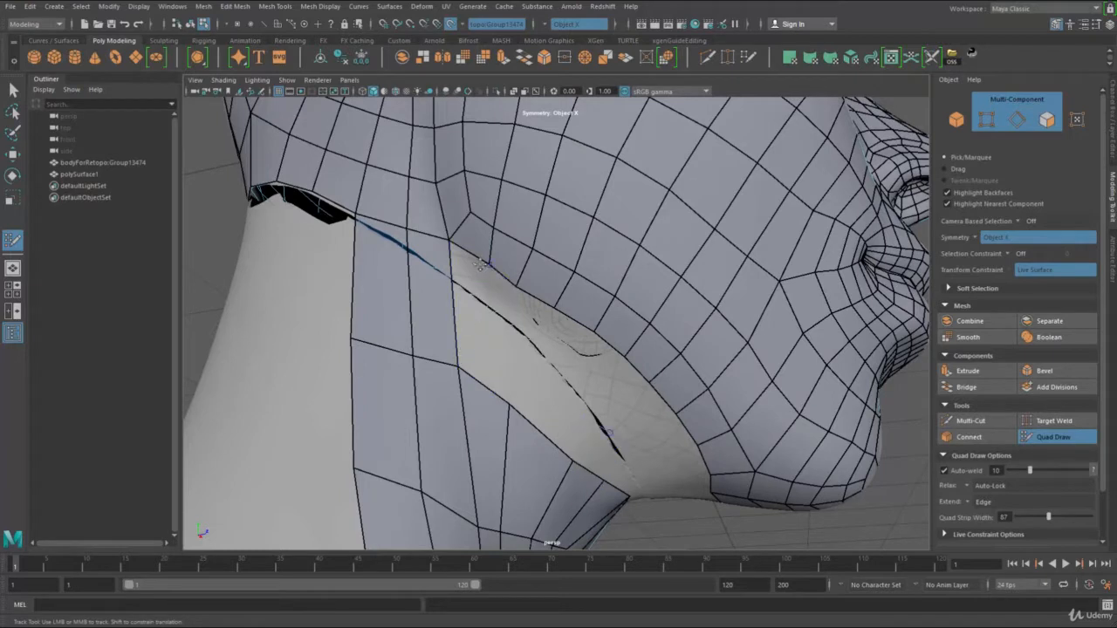
pyautogui.keyDown('shift'); pyautogui.click(492, 327); pyautogui.keyUp('shift')
pyautogui.moveTo(510, 404); pyautogui.dragTo(501, 393)
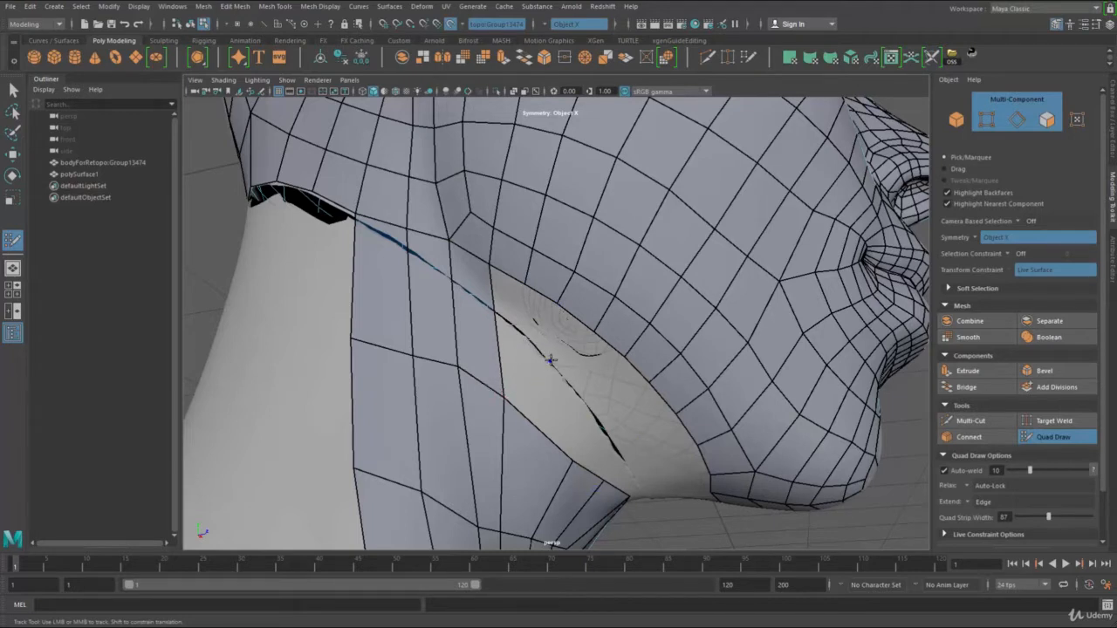
pyautogui.keyDown('shift'); pyautogui.click(511, 349); pyautogui.keyUp('shift')
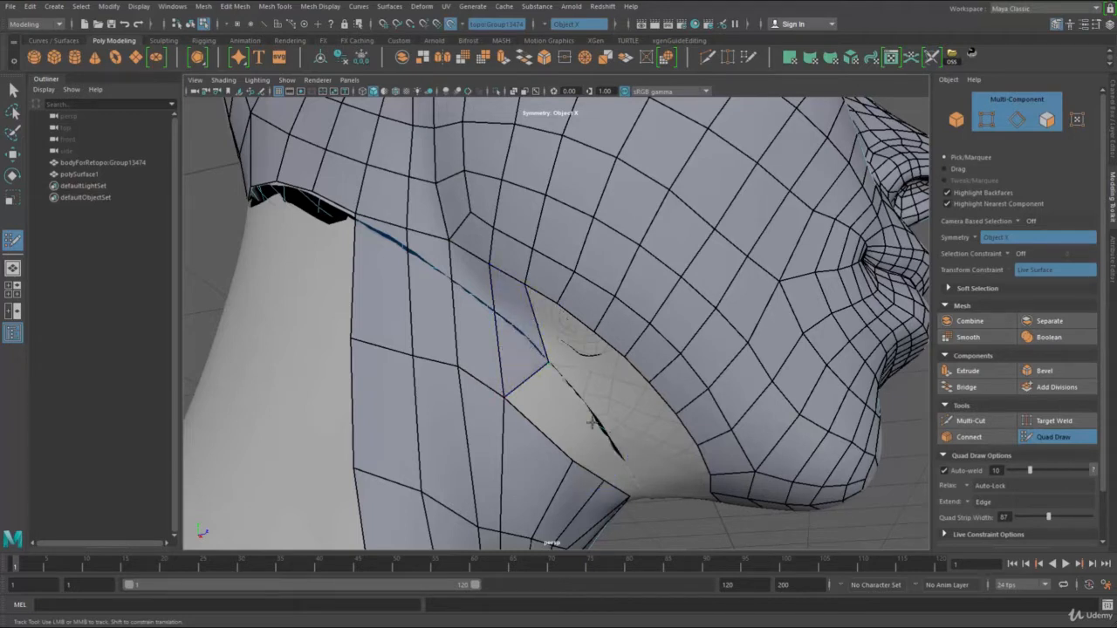
# Fill a row of mirrored quads along the top edge of the throat, from the jaw corner to the centreline
pyautogui.keyDown('alt'); pyautogui.moveTo(587, 420); pyautogui.dragTo(543, 409); pyautogui.keyUp('alt')
pyautogui.click(606, 415)
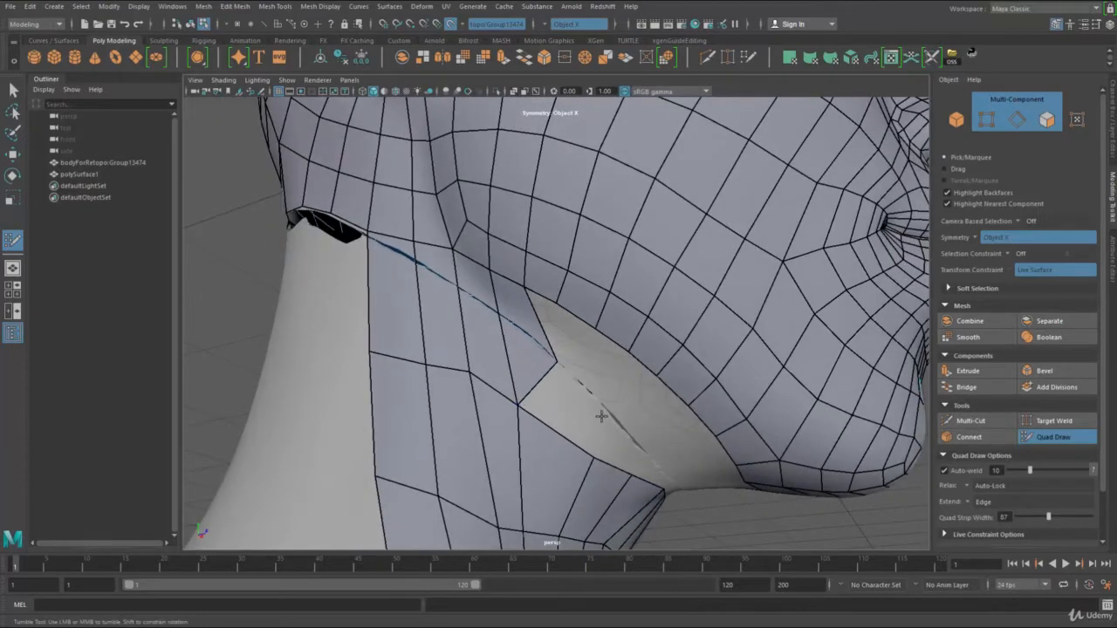
pyautogui.keyDown('alt'); pyautogui.moveTo(663, 478); pyautogui.dragTo(630, 369); pyautogui.keyUp('alt')
pyautogui.keyDown('shift'); pyautogui.click(667, 402); pyautogui.keyUp('shift')
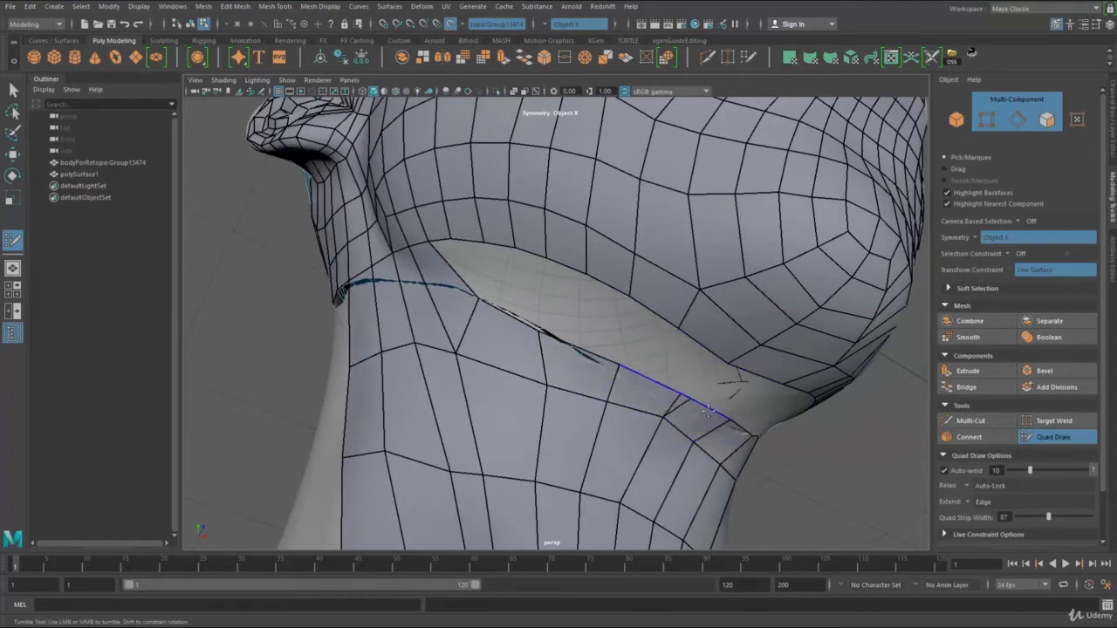
pyautogui.keyDown('alt'); pyautogui.moveTo(649, 399); pyautogui.dragTo(658, 375); pyautogui.keyUp('alt')
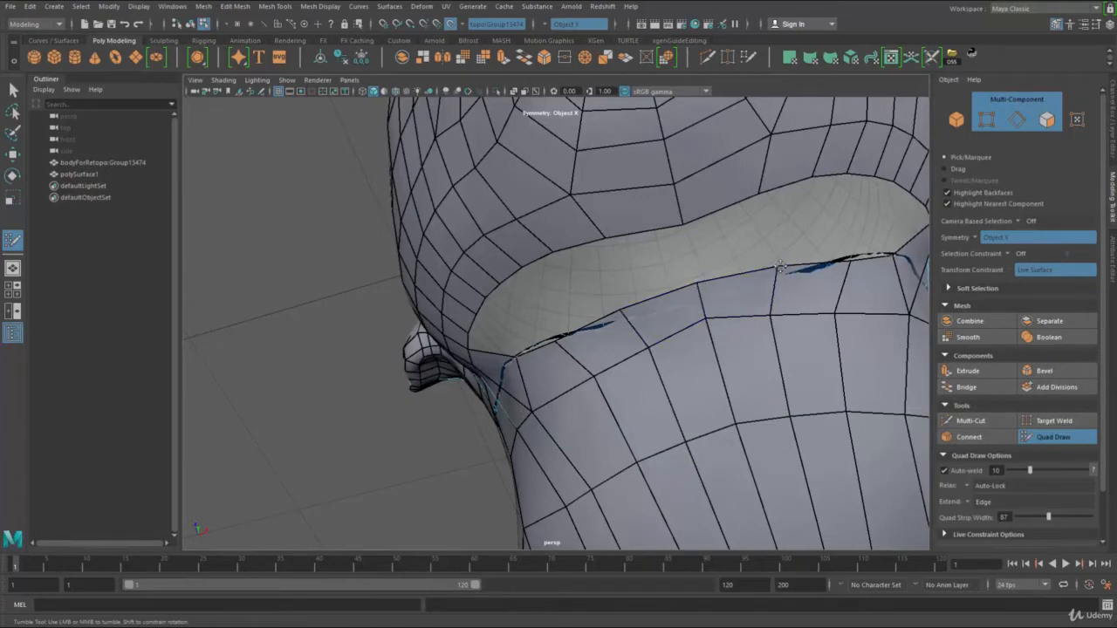
pyautogui.moveTo(810, 277)
pyautogui.keyDown('alt'); pyautogui.mouseDown()
pyautogui.moveTo(730, 273)
pyautogui.moveTo(718, 307)
pyautogui.mouseUp(); pyautogui.keyUp('alt')
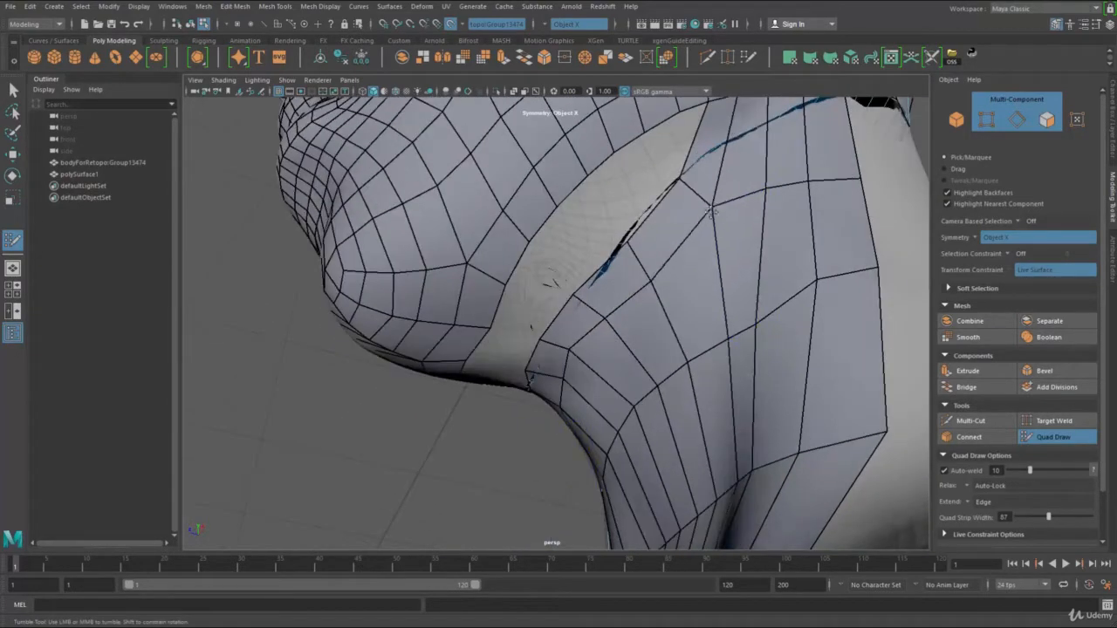
# Fill the next row of quads beneath the chin across the centreline, undoing the misshapen face at its side
pyautogui.keyDown('alt'); pyautogui.moveTo(711, 174); pyautogui.dragTo(654, 135, button='right'); pyautogui.keyUp('alt')
pyautogui.keyDown('alt'); pyautogui.moveTo(654, 136); pyautogui.dragTo(635, 205, button='middle'); pyautogui.keyUp('alt')
pyautogui.keyDown('alt'); pyautogui.moveTo(635, 205); pyautogui.dragTo(673, 203, button='right'); pyautogui.keyUp('alt')
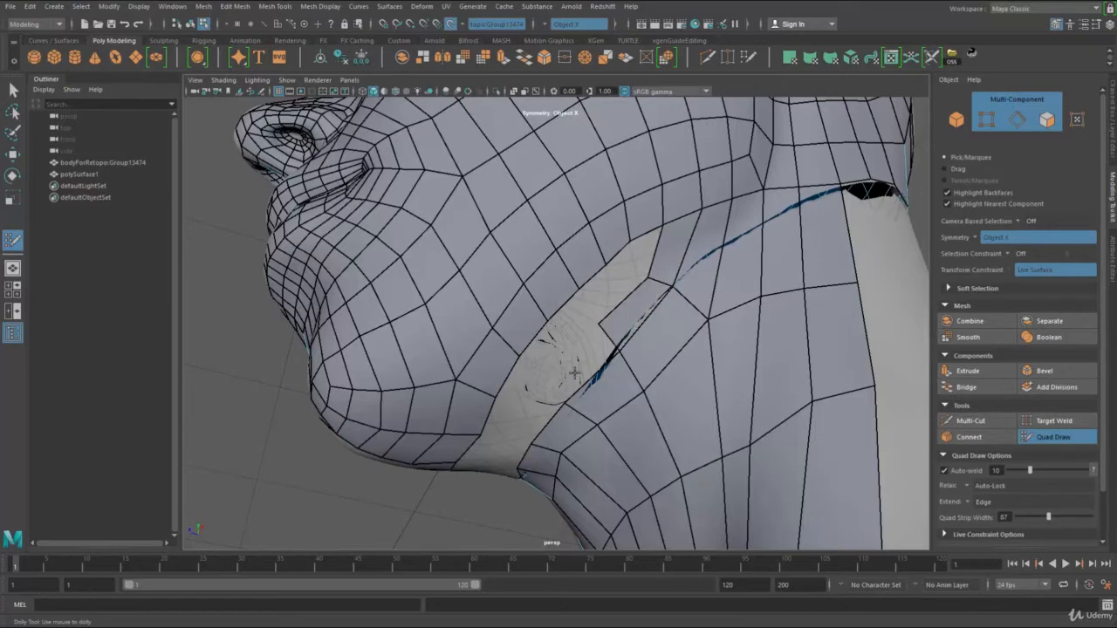
pyautogui.keyDown('alt'); pyautogui.moveTo(552, 387); pyautogui.dragTo(590, 345); pyautogui.keyUp('alt')
pyautogui.keyDown('shift'); pyautogui.click(611, 349); pyautogui.keyUp('shift')
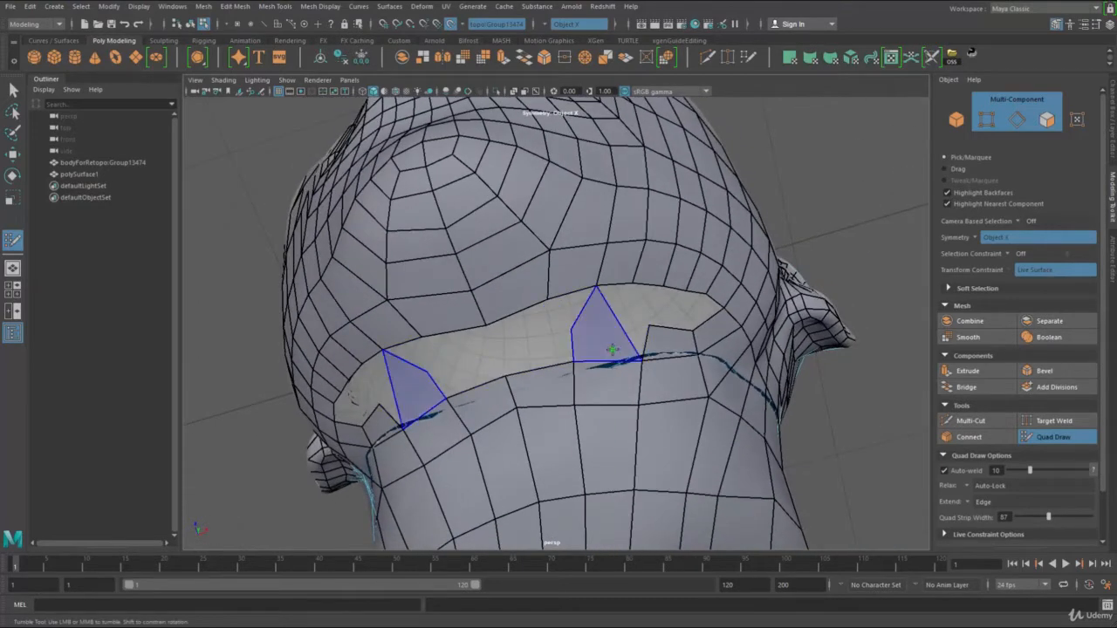
pyautogui.hotkey('ctrl', 'z')
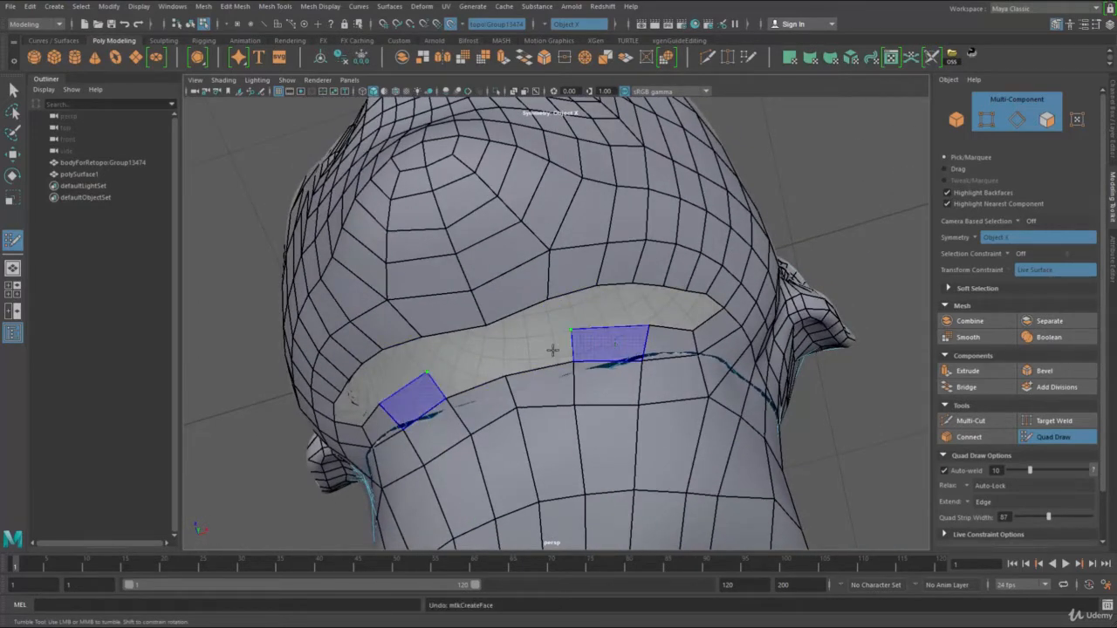
pyautogui.keyDown('shift'); pyautogui.click(553, 349); pyautogui.keyUp('shift')
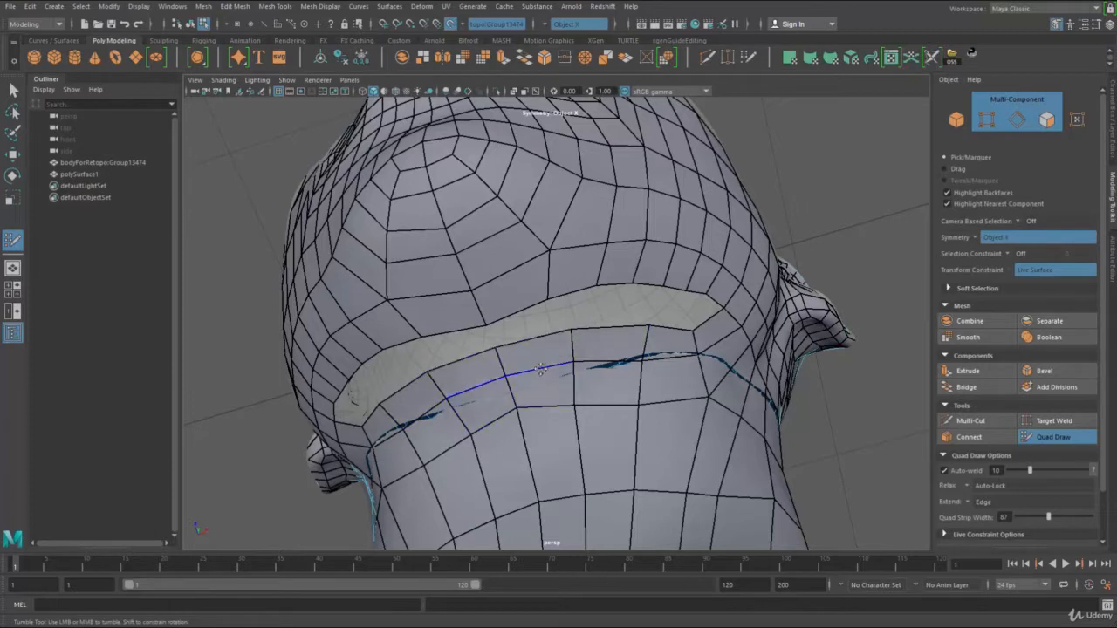
# Even out the vertices of the upper throat rows and bridge the centre of the row to the chin mesh
pyautogui.moveTo(576, 408); pyautogui.dragTo(639, 411)
pyautogui.moveTo(649, 325); pyautogui.dragTo(640, 324)
pyautogui.moveTo(573, 330); pyautogui.dragTo(573, 337)
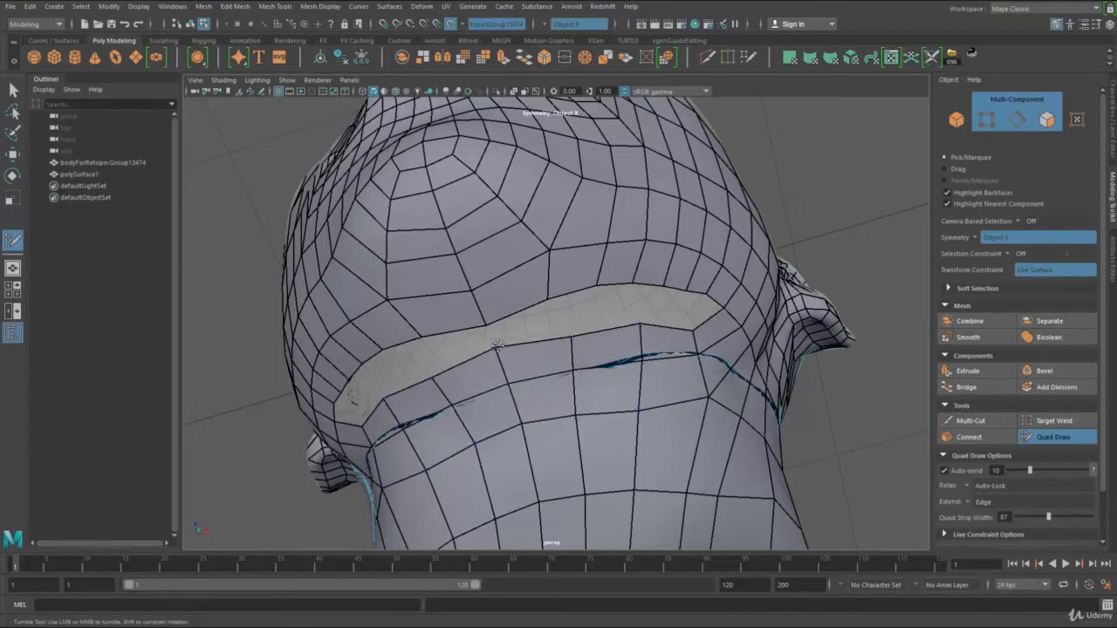
pyautogui.moveTo(642, 323); pyautogui.dragTo(643, 328)
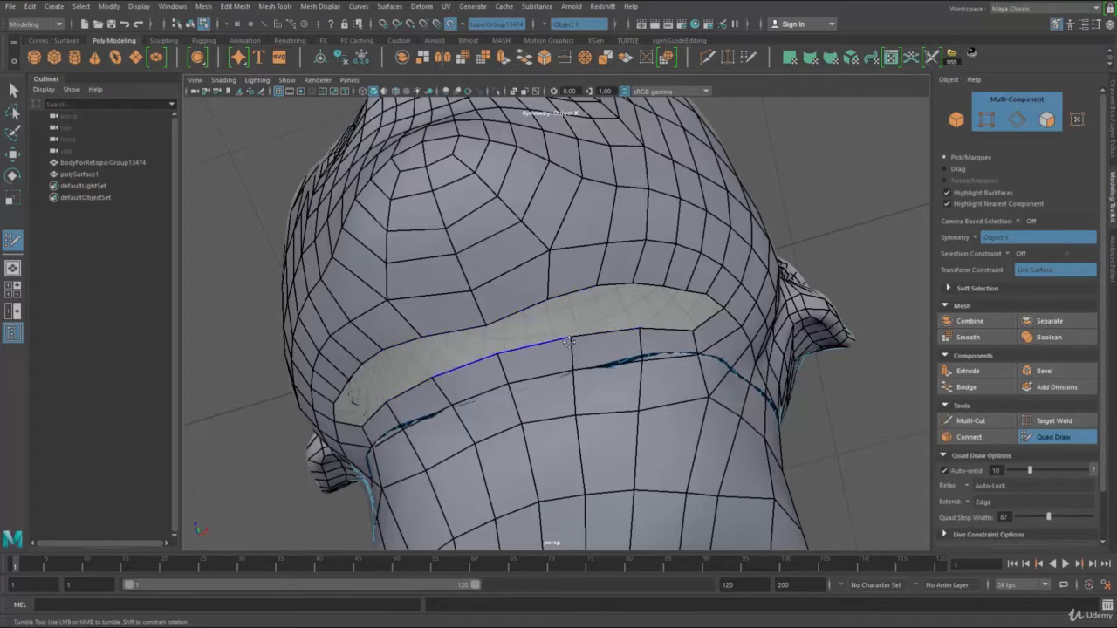
pyautogui.keyDown('shift'); pyautogui.click(528, 336); pyautogui.keyUp('shift')
pyautogui.moveTo(571, 338); pyautogui.dragTo(565, 340)
# Lower and even out the throat vertices below the remaining jaw gap, and fill mirrored quads along the gap's lower edge
pyautogui.moveTo(411, 383)
pyautogui.keyDown('alt'); pyautogui.mouseDown()
pyautogui.moveTo(455, 381)
pyautogui.moveTo(436, 317)
pyautogui.mouseUp(); pyautogui.keyUp('alt')
pyautogui.keyDown('alt'); pyautogui.moveTo(436, 317); pyautogui.dragTo(448, 324, button='middle'); pyautogui.keyUp('alt')
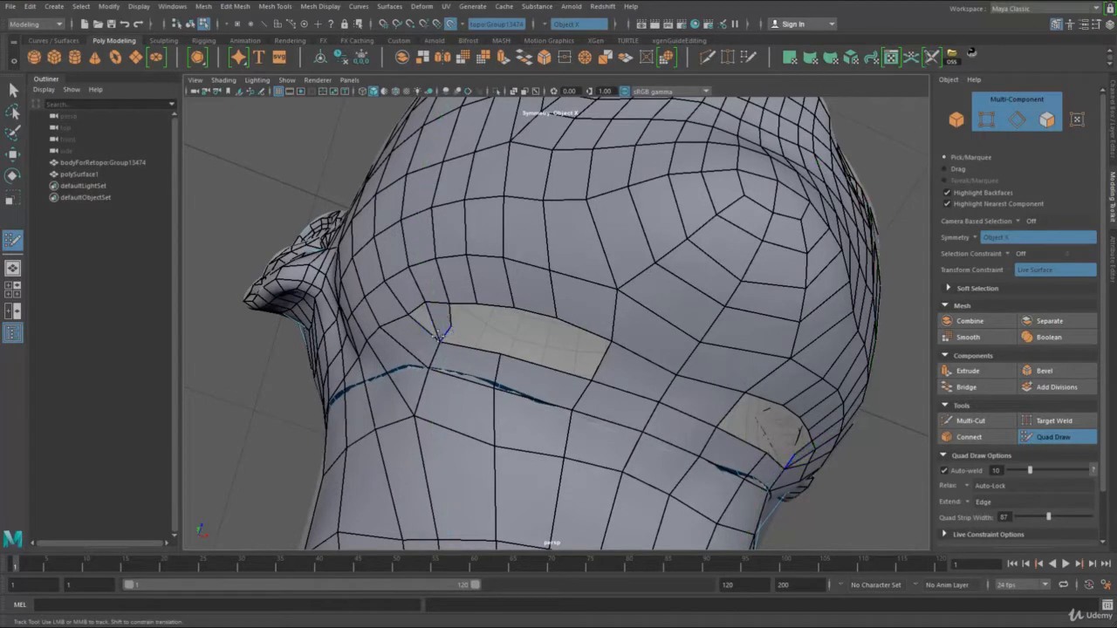
pyautogui.click(450, 327)
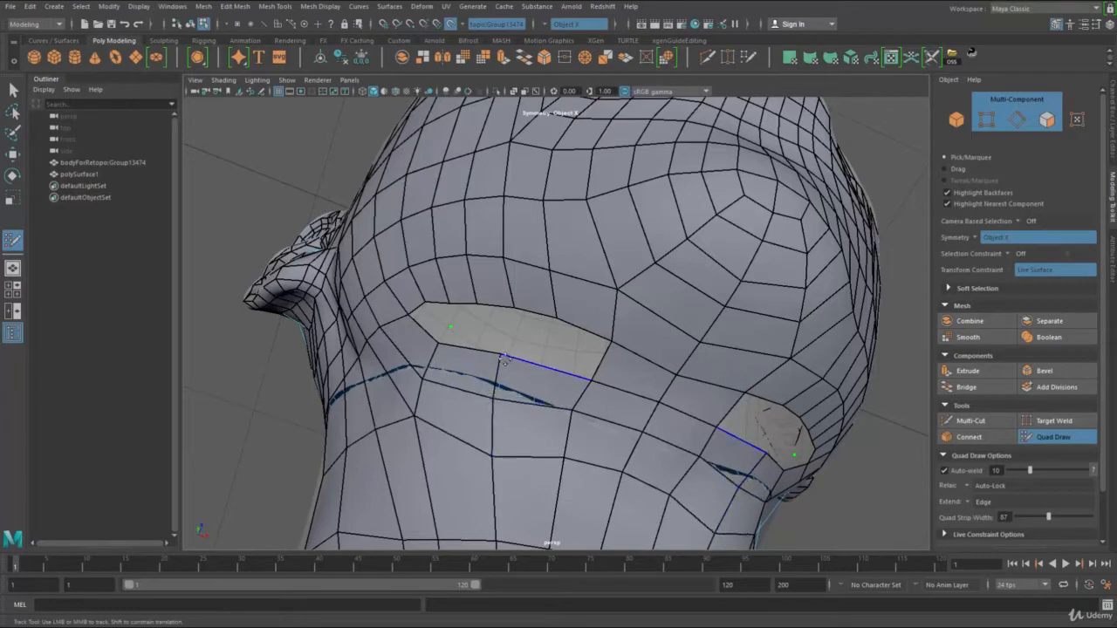
pyautogui.moveTo(587, 465); pyautogui.dragTo(585, 486)
pyautogui.moveTo(614, 425); pyautogui.dragTo(604, 450)
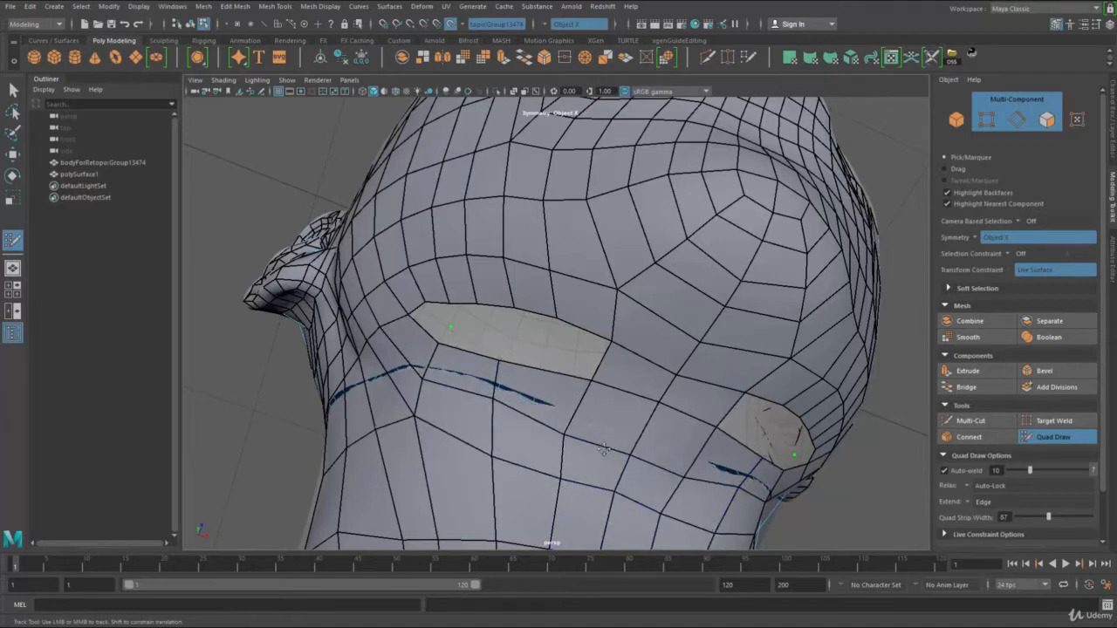
pyautogui.moveTo(609, 490); pyautogui.dragTo(605, 503)
pyautogui.moveTo(633, 396); pyautogui.dragTo(619, 421)
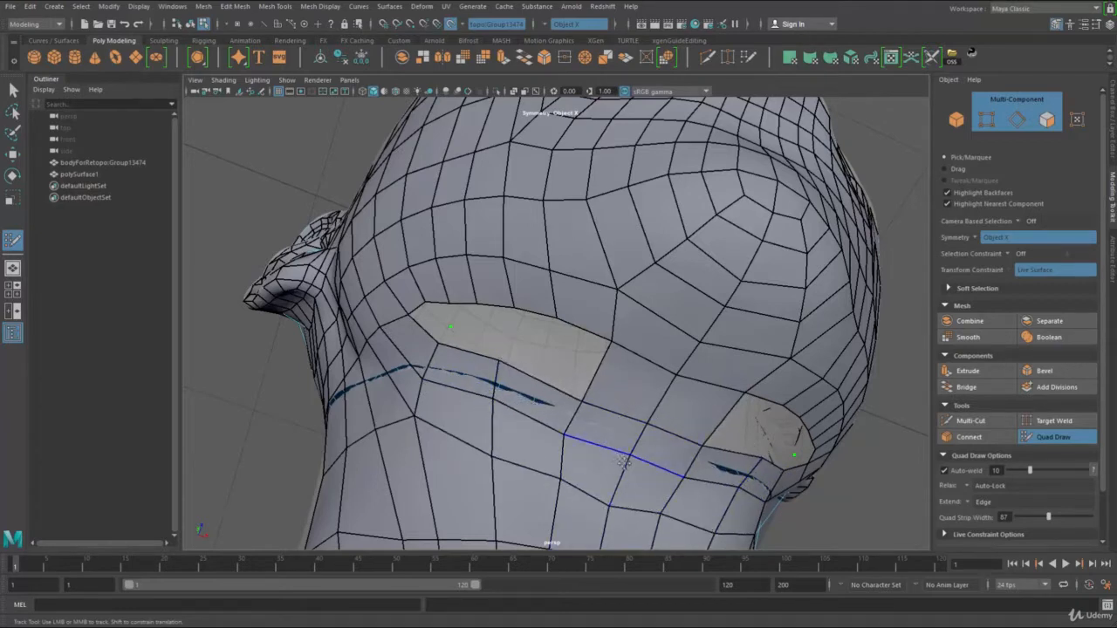
pyautogui.moveTo(623, 461); pyautogui.dragTo(617, 468)
pyautogui.moveTo(497, 403); pyautogui.dragTo(494, 416)
pyautogui.moveTo(528, 478); pyautogui.dragTo(529, 498)
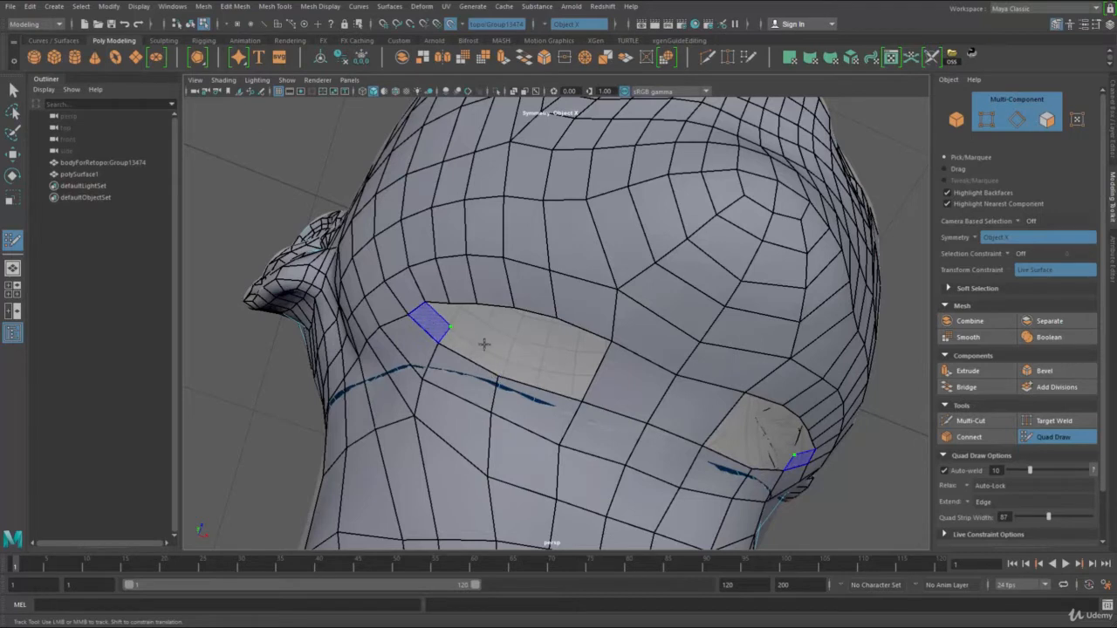
pyautogui.keyDown('shift'); pyautogui.click(480, 351); pyautogui.keyUp('shift')
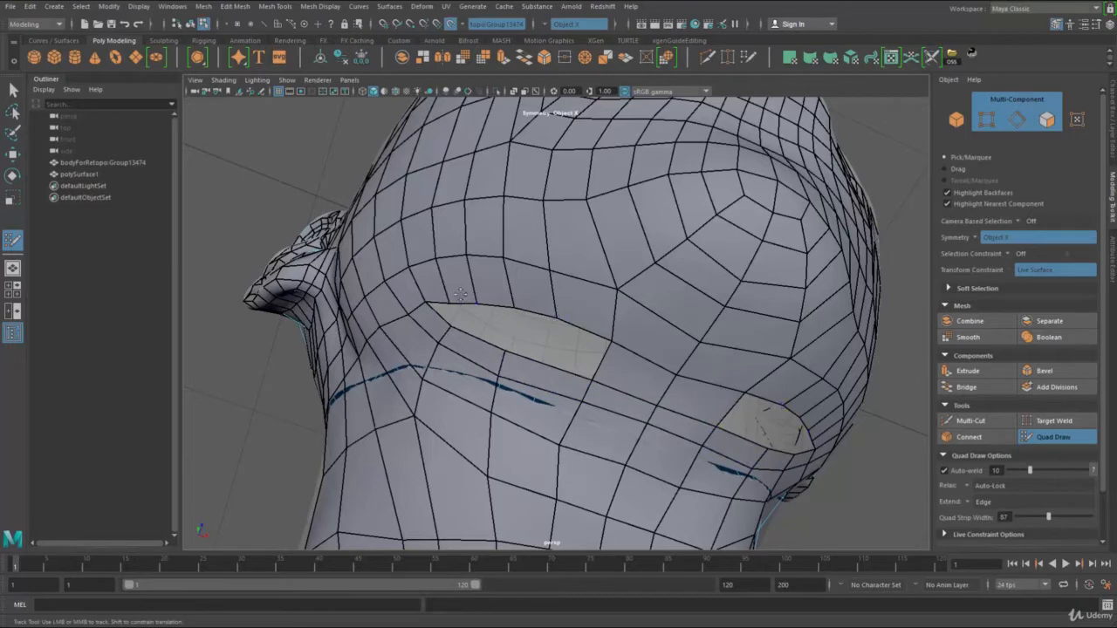
# Smooth the spacing of the jawline and upper neck vertices behind the remaining gap under the jaw
pyautogui.keyDown('alt'); pyautogui.moveTo(519, 305); pyautogui.dragTo(559, 315); pyautogui.keyUp('alt')
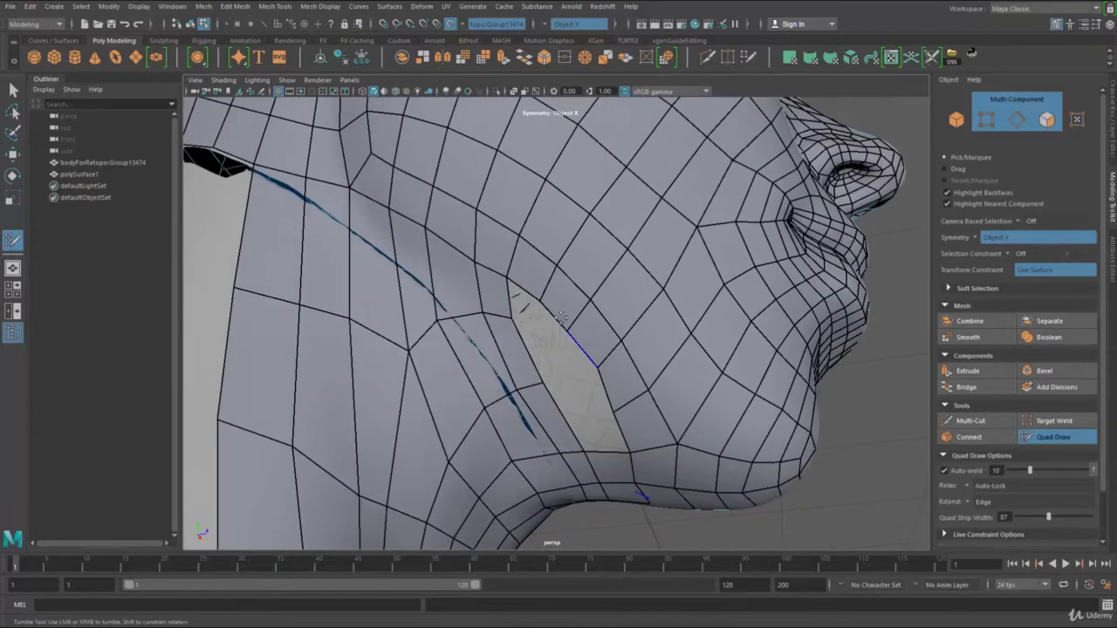
pyautogui.moveTo(503, 278); pyautogui.dragTo(505, 274)
pyautogui.moveTo(474, 262); pyautogui.dragTo(472, 252)
pyautogui.moveTo(495, 315)
pyautogui.mouseDown()
pyautogui.moveTo(497, 324)
pyautogui.moveTo(405, 336)
pyautogui.mouseUp()
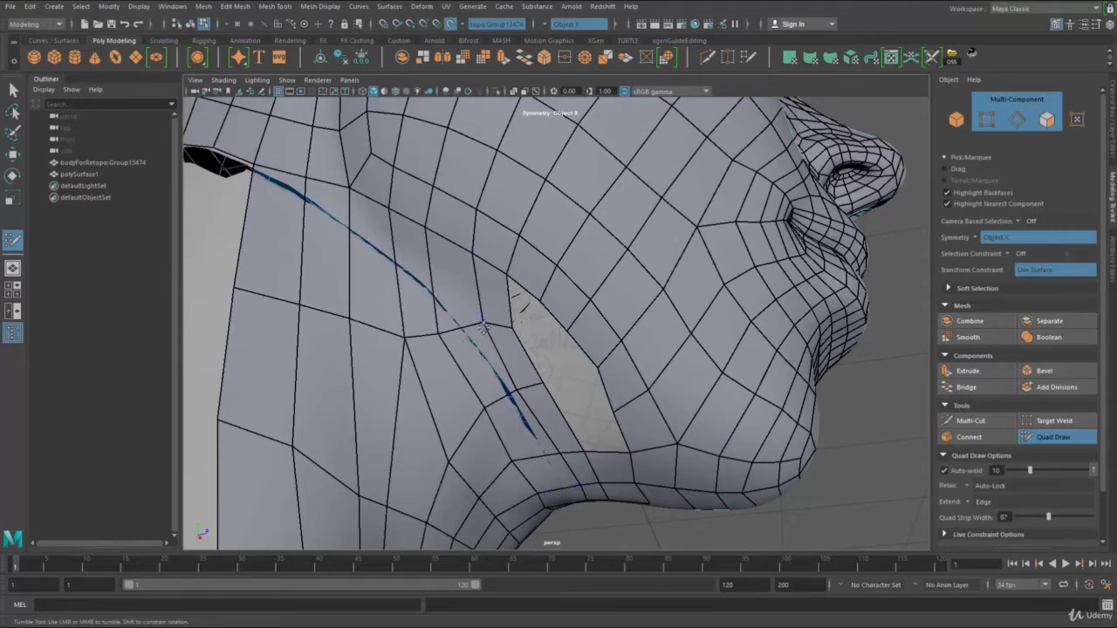
pyautogui.scroll(-5, 440, 336)
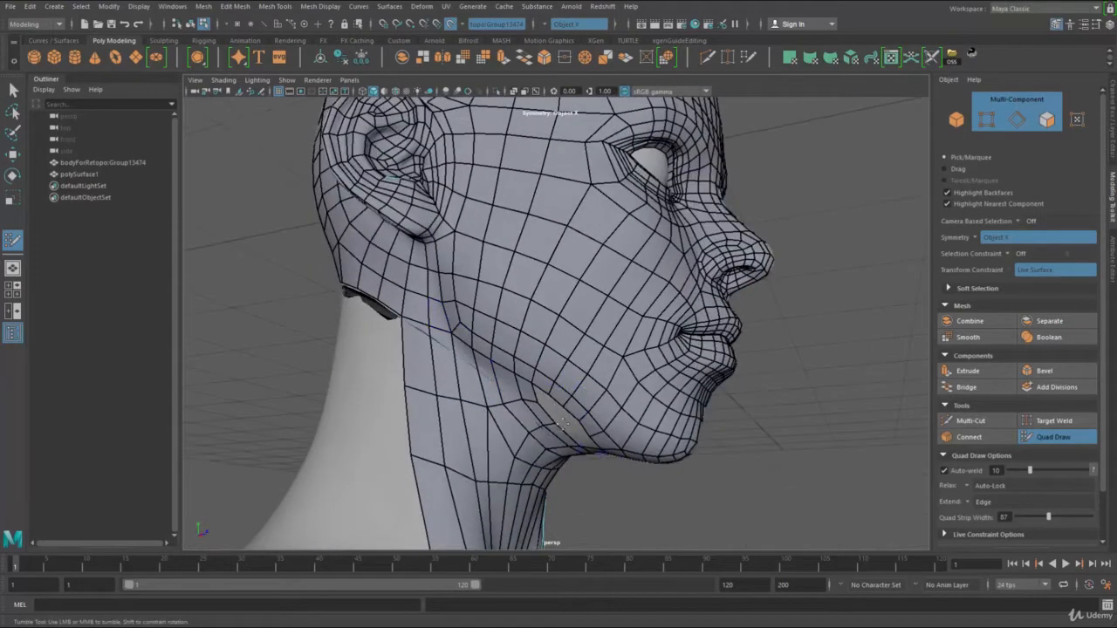
pyautogui.scroll(4, 563, 424)
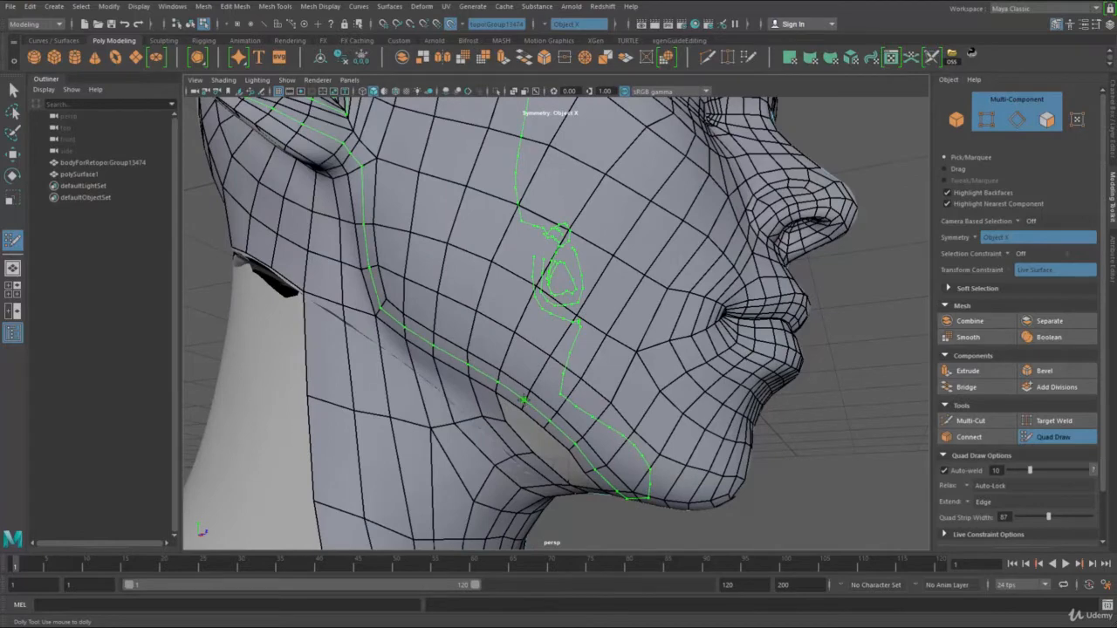
pyautogui.scroll(4, 541, 401)
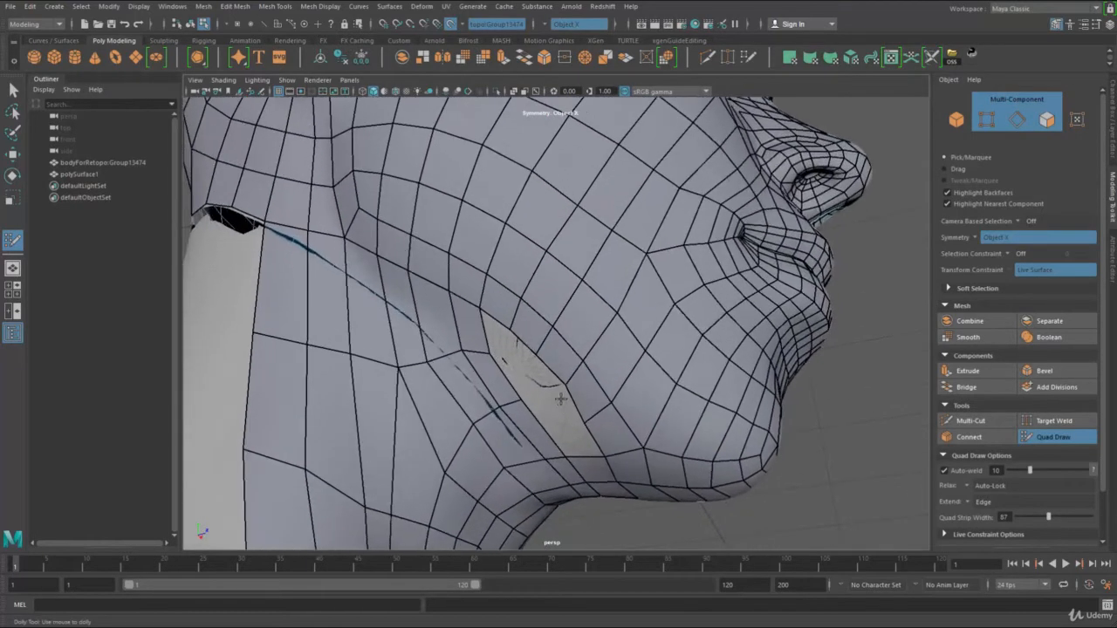
# Fill the upper end of the remaining gap under the jaw with a mirrored quad built from a new point
pyautogui.moveTo(560, 399)
pyautogui.keyDown('alt'); pyautogui.mouseDown()
pyautogui.moveTo(589, 386)
pyautogui.moveTo(432, 410)
pyautogui.moveTo(499, 374)
pyautogui.moveTo(535, 325)
pyautogui.mouseUp(); pyautogui.keyUp('alt')
pyautogui.keyDown('alt'); pyautogui.moveTo(537, 325); pyautogui.dragTo(577, 332, button='right'); pyautogui.keyUp('alt')
pyautogui.click(540, 331)
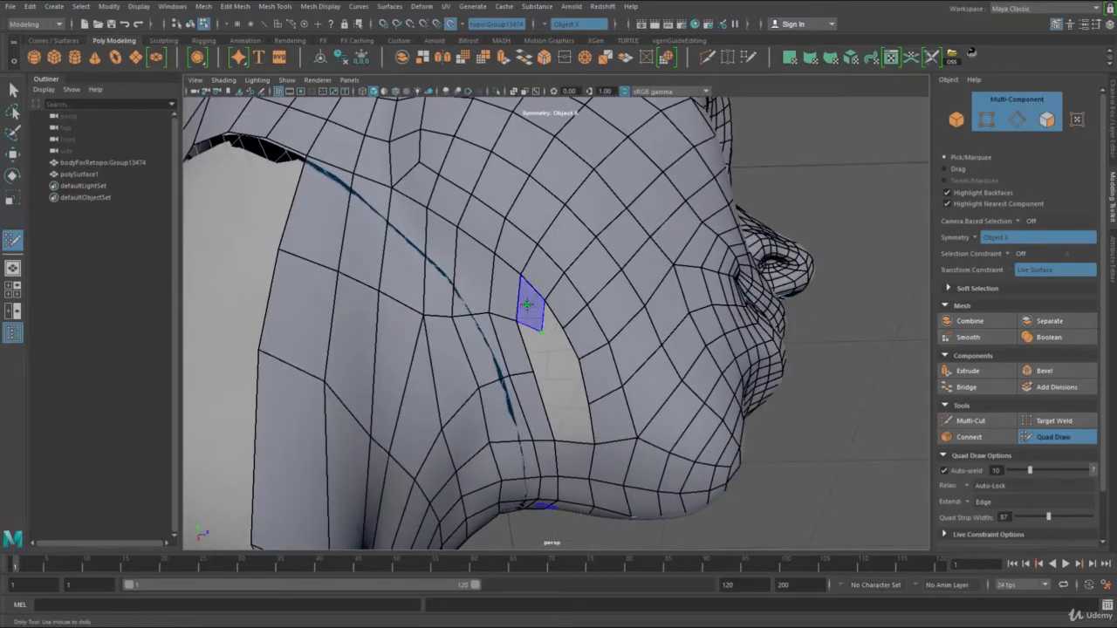
pyautogui.keyDown('shift'); pyautogui.click(531, 312); pyautogui.keyUp('shift')
pyautogui.click(554, 370)
pyautogui.keyDown('shift'); pyautogui.click(534, 355); pyautogui.keyUp('shift')
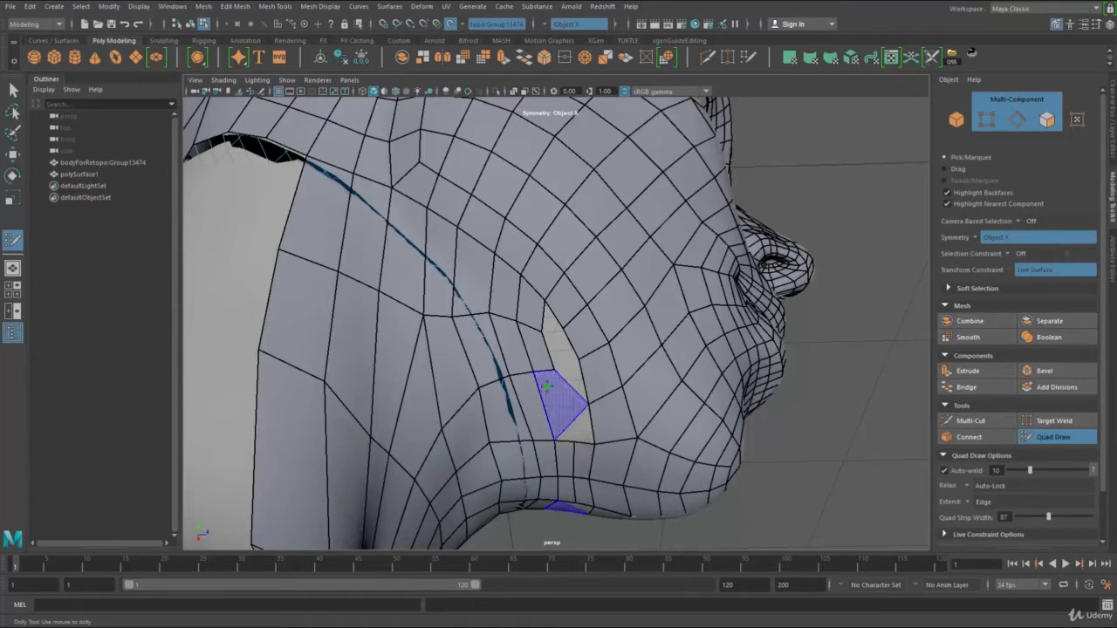
pyautogui.hotkey('ctrl', 'z')
pyautogui.hotkey('ctrl', 'z')
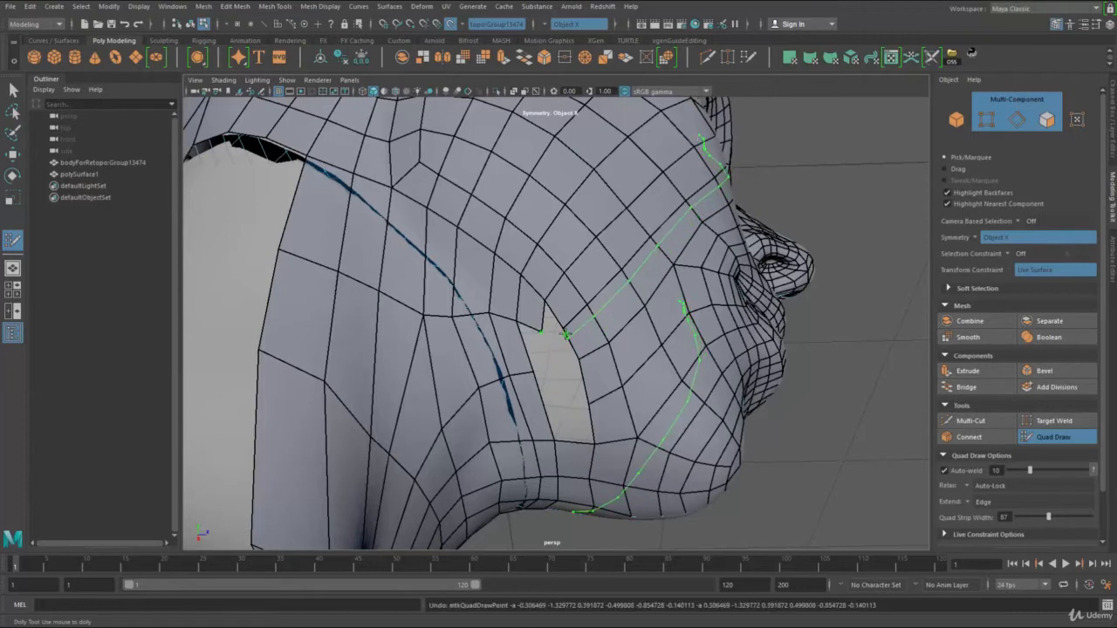
pyautogui.hotkey('ctrl', 'z')
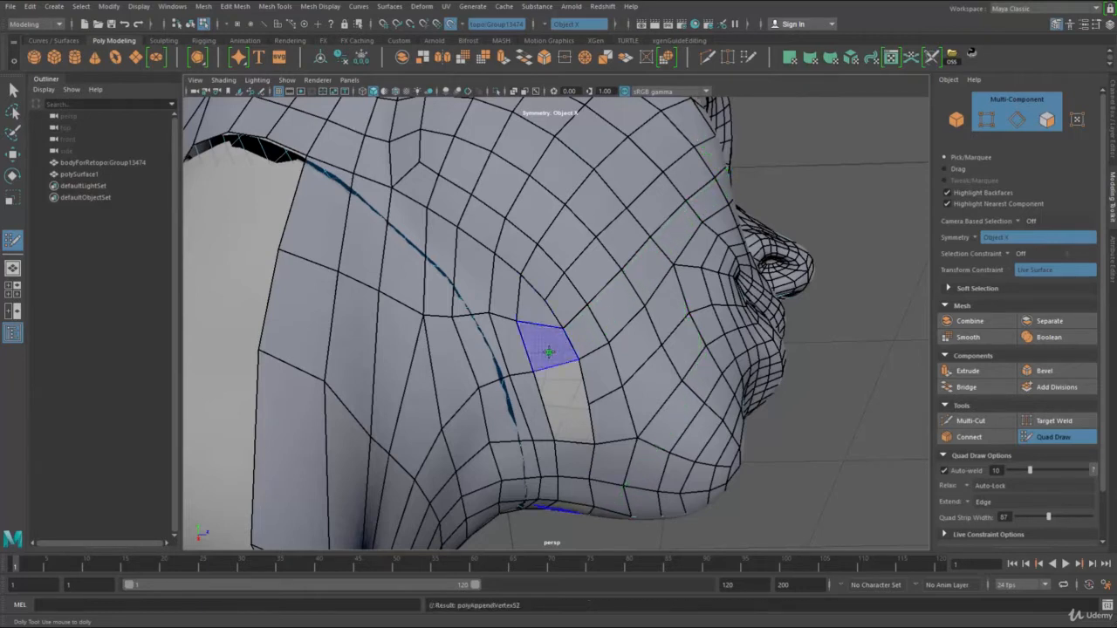
# Fill the rest of the gap under the jaw with mirrored quads joining the neck rows to the jaw mesh
pyautogui.keyDown('shift'); pyautogui.click(539, 344); pyautogui.keyUp('shift')
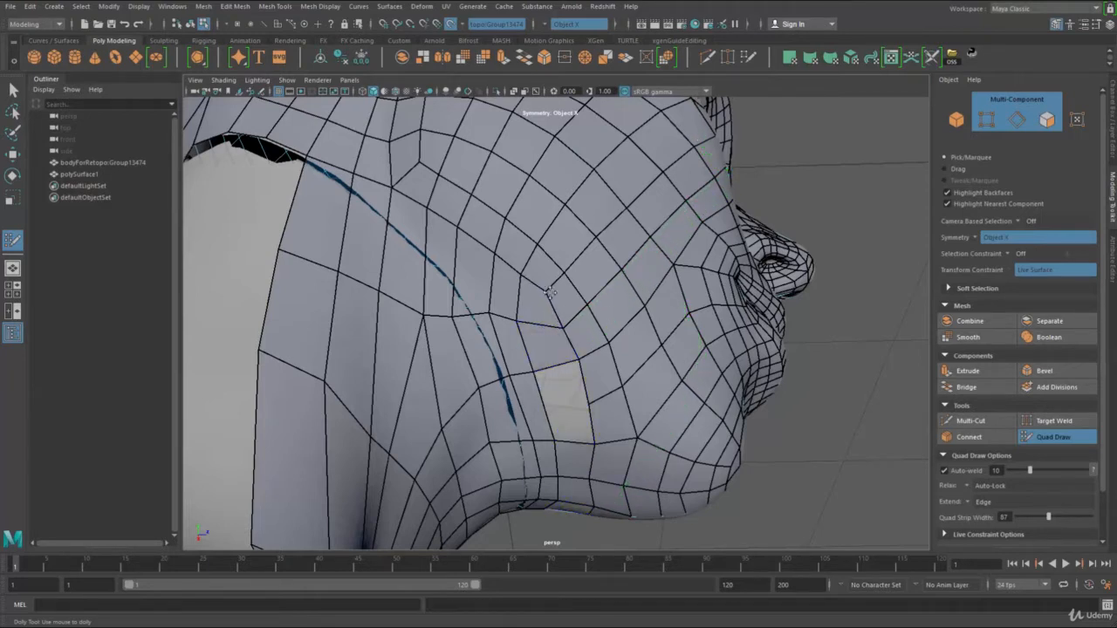
pyautogui.keyDown('alt'); pyautogui.moveTo(515, 321); pyautogui.dragTo(549, 305); pyautogui.keyUp('alt')
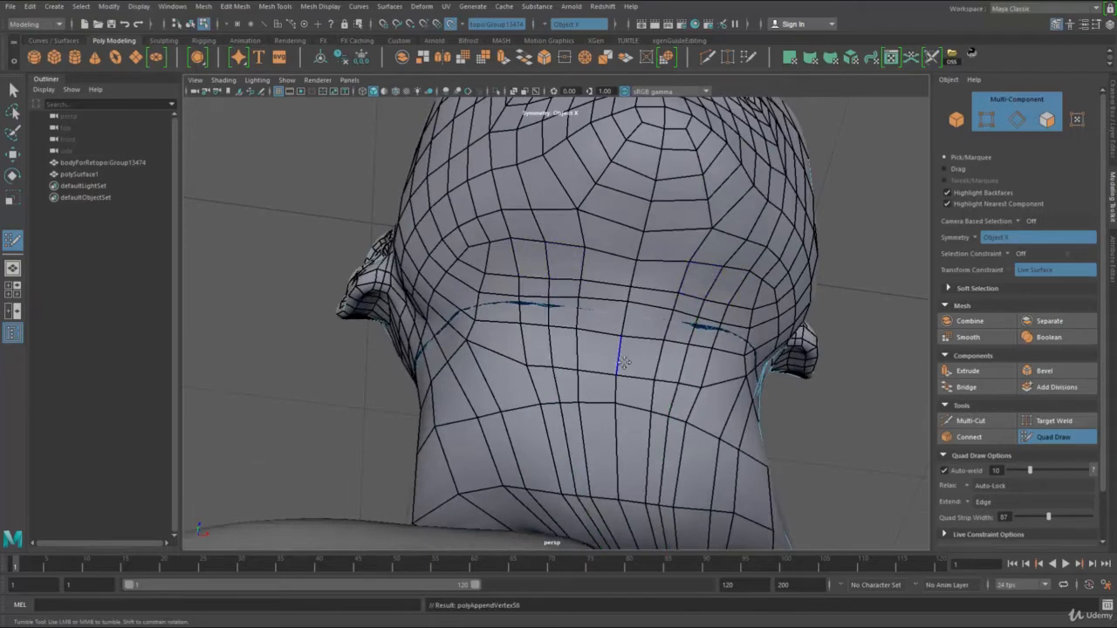
# Slide and relax the vertical edge loops on both sides of the throat's centreline to even out their spacing
pyautogui.keyDown('alt'); pyautogui.moveTo(544, 284); pyautogui.dragTo(564, 334); pyautogui.keyUp('alt')
pyautogui.scroll(2, 564, 334)
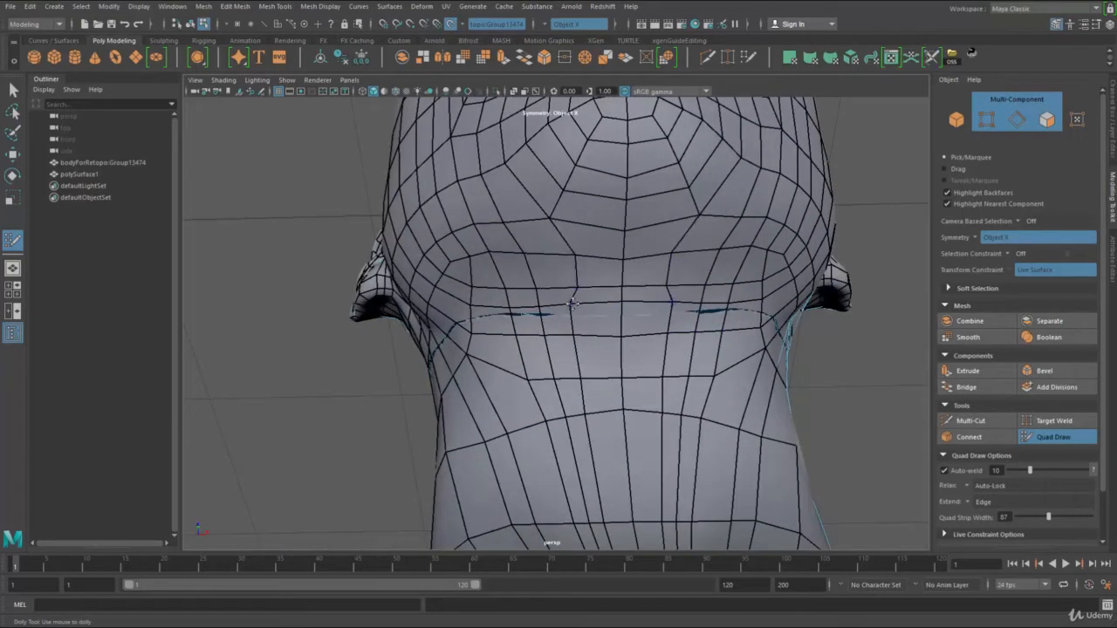
pyautogui.keyDown('ctrl'); pyautogui.click(593, 446); pyautogui.keyUp('ctrl')
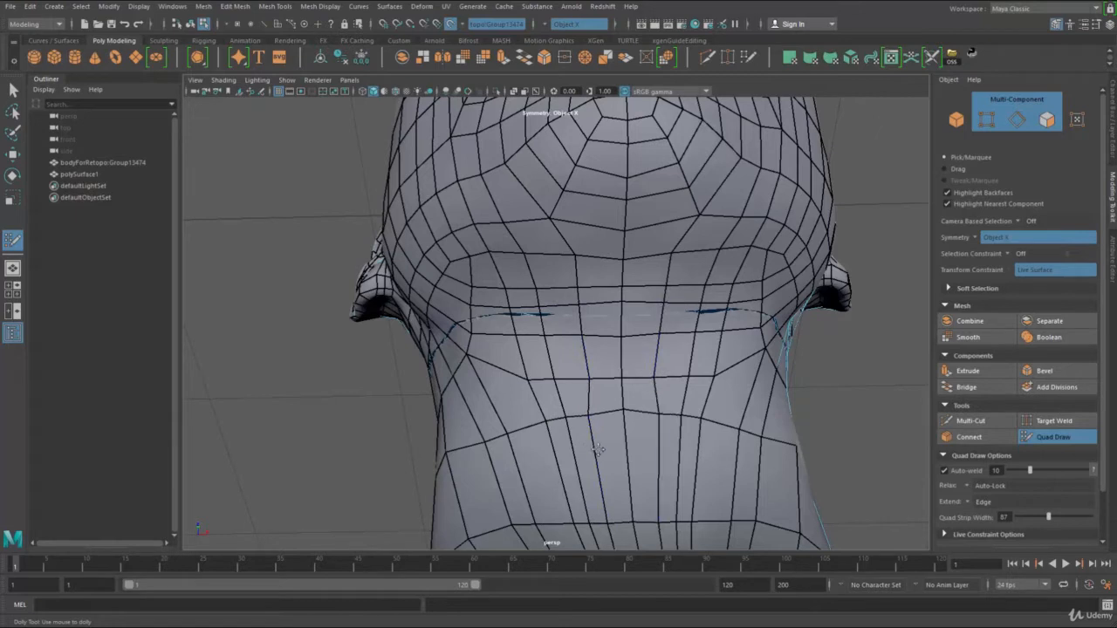
pyautogui.keyDown('ctrl'); pyautogui.click(545, 455); pyautogui.keyUp('ctrl')
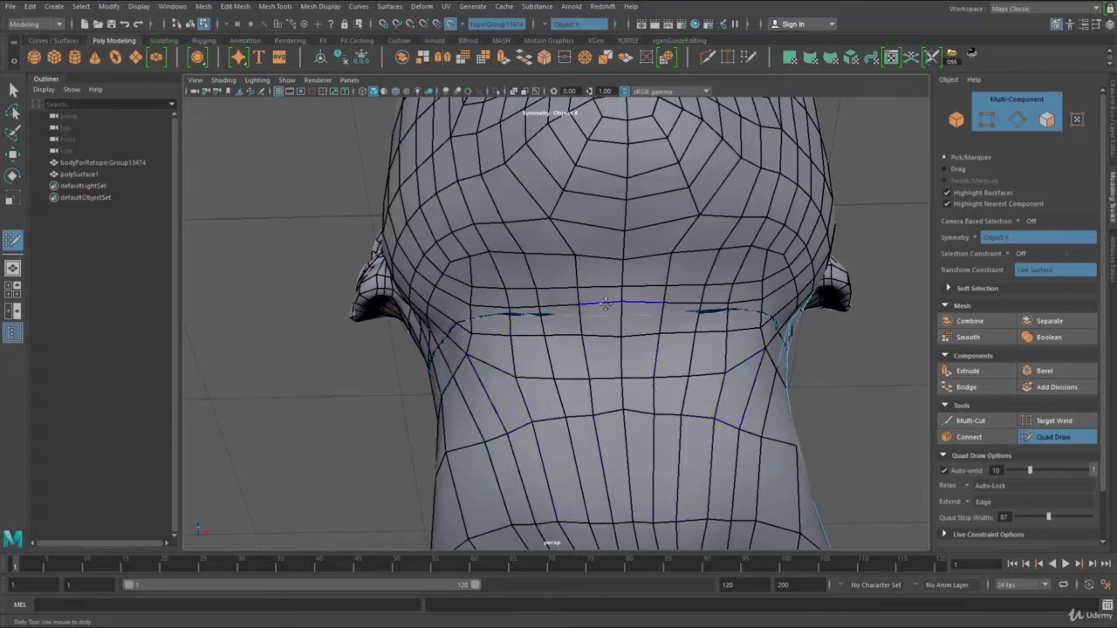
pyautogui.keyDown('alt'); pyautogui.moveTo(595, 338); pyautogui.dragTo(602, 417); pyautogui.keyUp('alt')
pyautogui.keyDown('alt'); pyautogui.moveTo(602, 417); pyautogui.dragTo(604, 340, button='middle'); pyautogui.keyUp('alt')
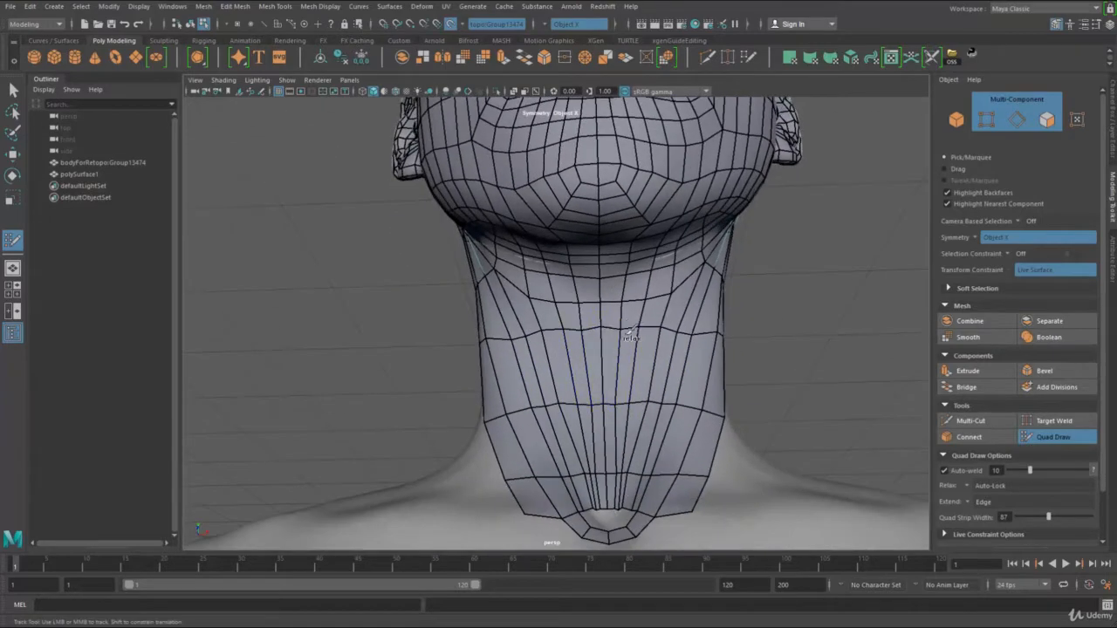
pyautogui.moveTo(629, 333)
pyautogui.keyDown('shift'); pyautogui.mouseDown()
pyautogui.moveTo(610, 351)
pyautogui.moveTo(650, 340)
pyautogui.moveTo(625, 391)
pyautogui.moveTo(641, 362)
pyautogui.moveTo(683, 334)
pyautogui.mouseUp(); pyautogui.keyUp('shift')
# Spread the crowded vertical edge loops evenly above the hole at the pit of the neck
pyautogui.keyDown('alt'); pyautogui.moveTo(735, 363); pyautogui.dragTo(672, 418); pyautogui.keyUp('alt')
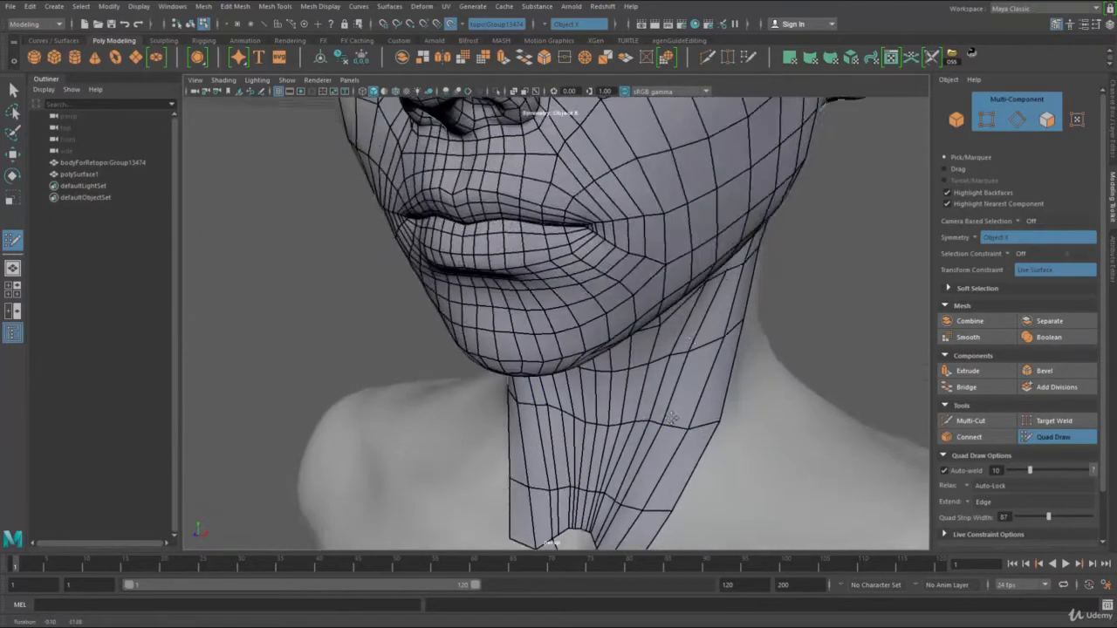
pyautogui.keyDown('alt'); pyautogui.moveTo(671, 418); pyautogui.dragTo(721, 266, button='middle'); pyautogui.keyUp('alt')
pyautogui.keyDown('alt'); pyautogui.moveTo(602, 397); pyautogui.dragTo(683, 386, button='right'); pyautogui.keyUp('alt')
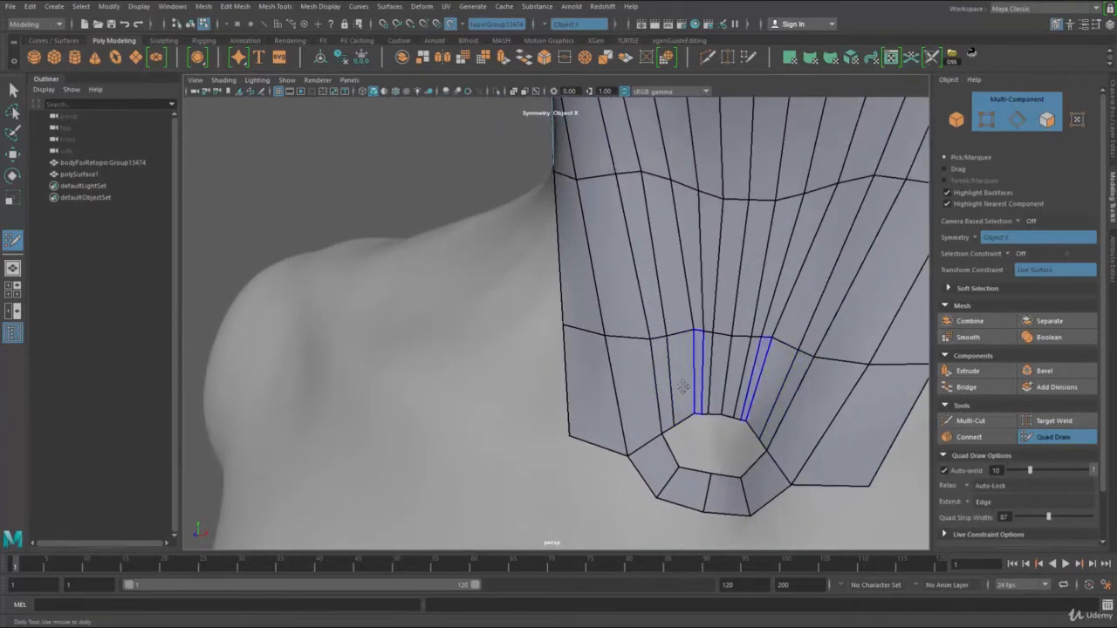
pyautogui.keyDown('ctrl'); pyautogui.click(650, 375); pyautogui.keyUp('ctrl')
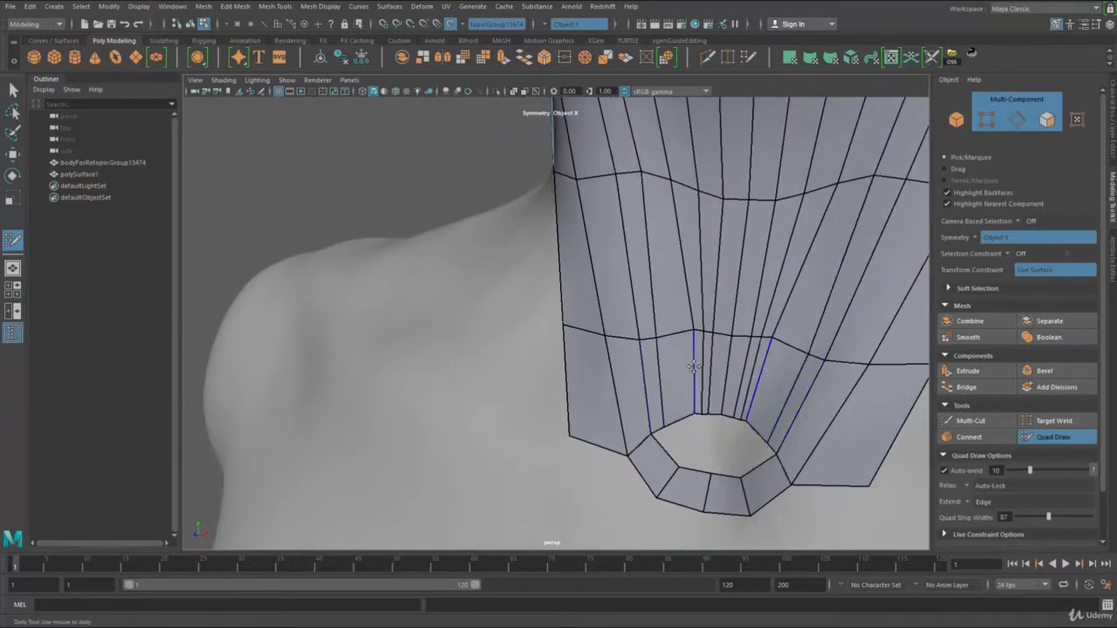
pyautogui.moveTo(711, 377); pyautogui.dragTo(709, 373)
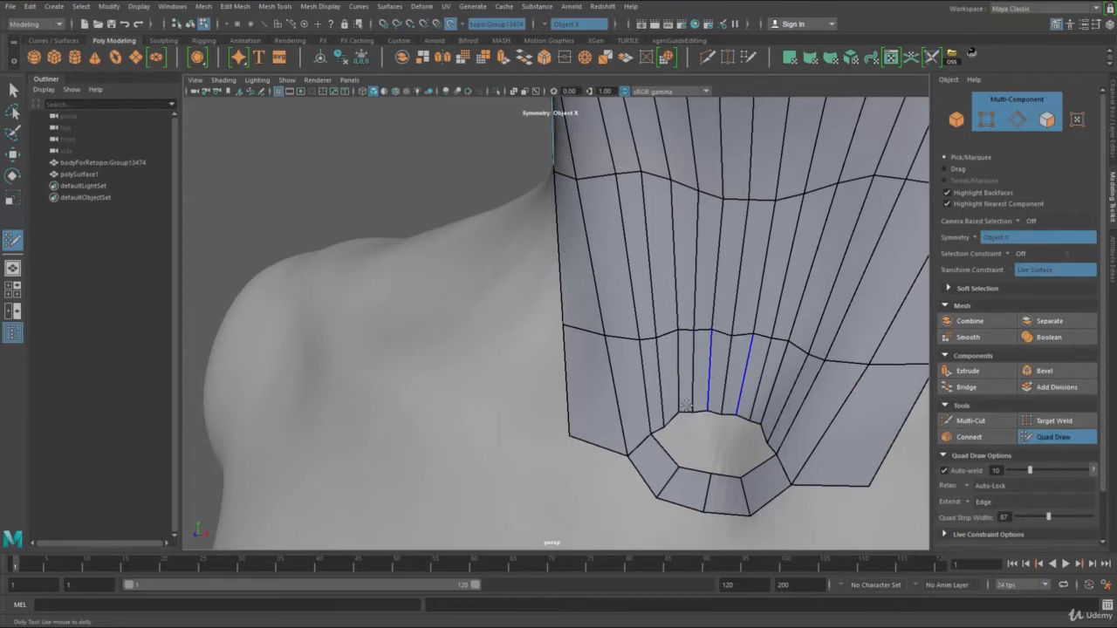
# Build a row of mirrored quads inside the lower rim of the hole at the pit of the neck
pyautogui.keyDown('alt'); pyautogui.moveTo(637, 386); pyautogui.dragTo(677, 390, button='right'); pyautogui.keyUp('alt')
pyautogui.moveTo(676, 443); pyautogui.dragTo(674, 440)
pyautogui.click(709, 484)
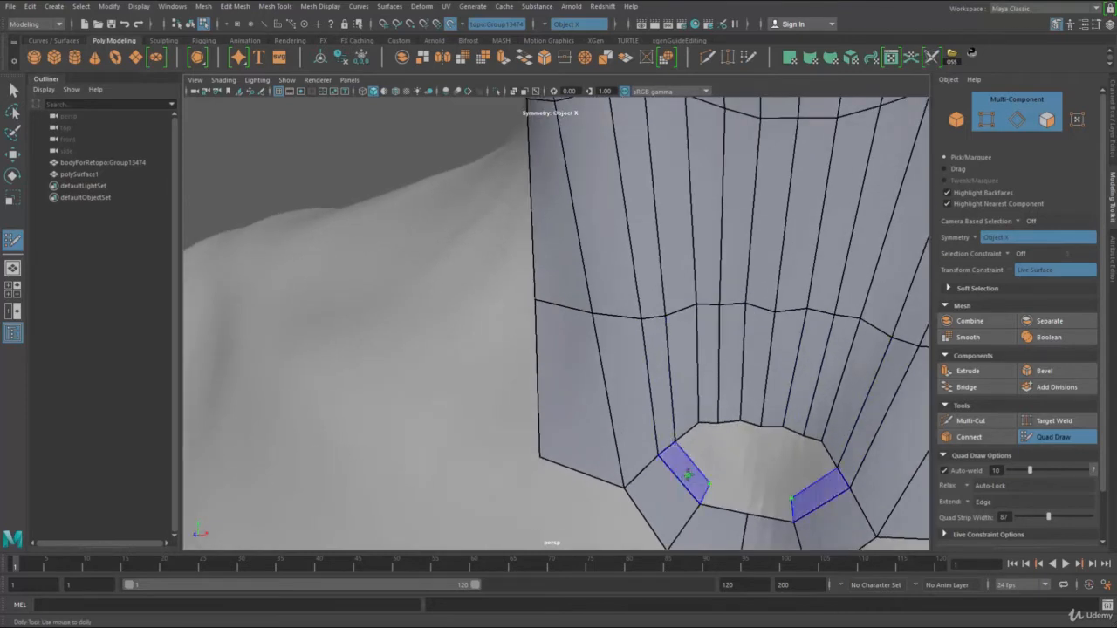
pyautogui.keyDown('shift'); pyautogui.click(687, 471); pyautogui.keyUp('shift')
pyautogui.click(747, 495)
pyautogui.keyDown('shift'); pyautogui.click(731, 497); pyautogui.keyUp('shift')
# Build a second, inner row of mirrored quads in the hole at the pit of the neck
pyautogui.click(716, 457)
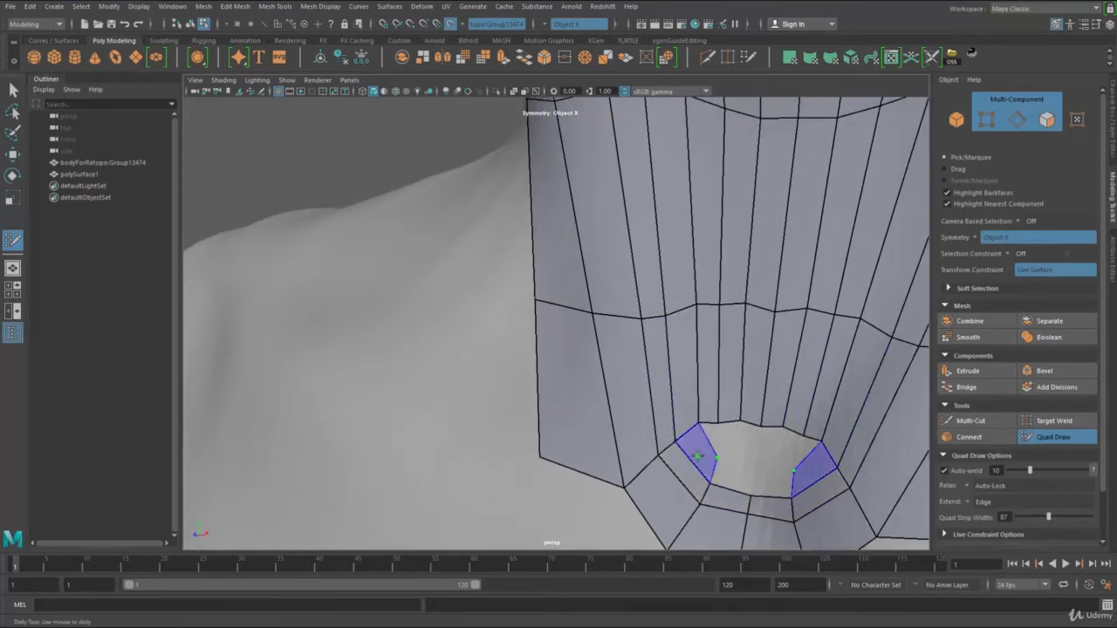
pyautogui.keyDown('shift'); pyautogui.click(702, 459); pyautogui.keyUp('shift')
pyautogui.click(753, 475)
pyautogui.keyDown('shift'); pyautogui.click(732, 472); pyautogui.keyUp('shift')
# Lower the vertices of the new inner rows to even out their spacing at the pit of the neck
pyautogui.keyDown('alt'); pyautogui.moveTo(673, 432); pyautogui.dragTo(691, 461, button='right'); pyautogui.keyUp('alt')
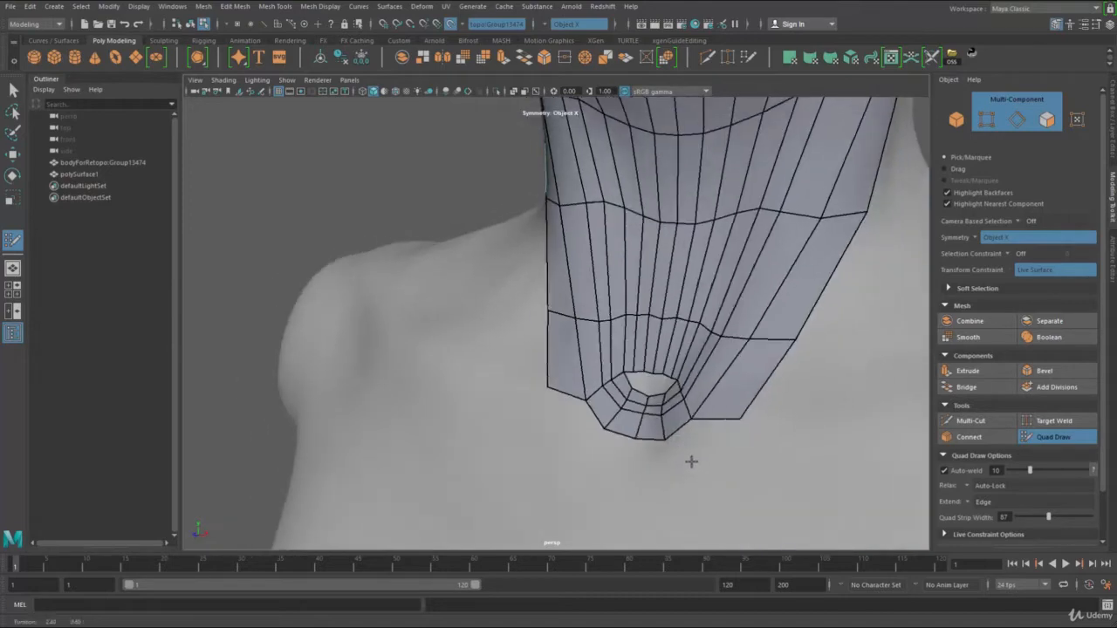
pyautogui.keyDown('alt'); pyautogui.moveTo(691, 462); pyautogui.dragTo(666, 443); pyautogui.keyUp('alt')
pyautogui.keyDown('alt'); pyautogui.moveTo(667, 443); pyautogui.dragTo(678, 448, button='right'); pyautogui.keyUp('alt')
pyautogui.moveTo(656, 451)
pyautogui.mouseDown()
pyautogui.moveTo(653, 460)
pyautogui.moveTo(661, 438)
pyautogui.moveTo(689, 449)
pyautogui.mouseUp()
pyautogui.moveTo(688, 426); pyautogui.dragTo(687, 434)
pyautogui.moveTo(692, 410); pyautogui.dragTo(690, 419)
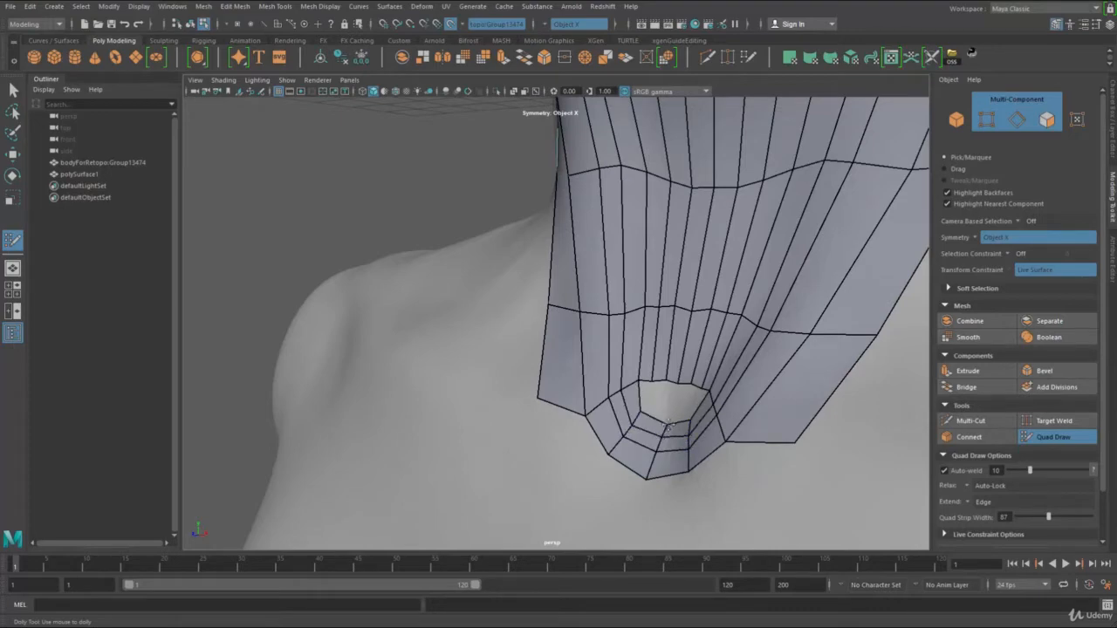
# Close the rest of the hole at the pit of the neck with mirrored quads meeting the throat's edge loops
pyautogui.keyDown('alt'); pyautogui.moveTo(667, 424); pyautogui.dragTo(570, 387, button='right'); pyautogui.keyUp('alt')
pyautogui.keyDown('alt'); pyautogui.moveTo(570, 386); pyautogui.dragTo(590, 406); pyautogui.keyUp('alt')
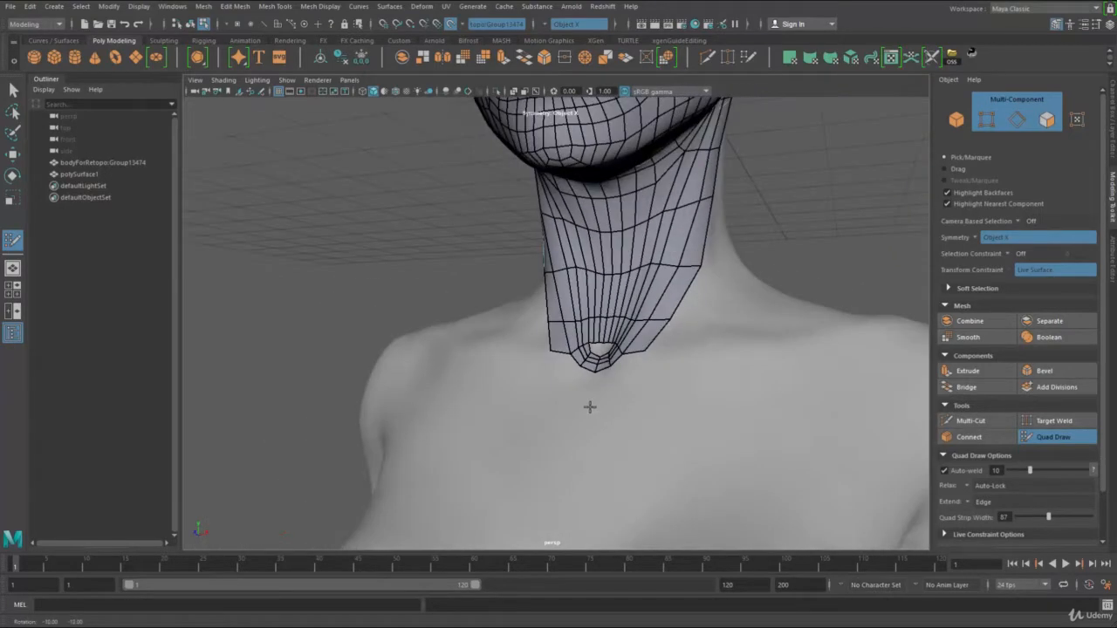
pyautogui.moveTo(585, 312)
pyautogui.keyDown('alt'); pyautogui.mouseDown()
pyautogui.moveTo(573, 324)
pyautogui.moveTo(643, 317)
pyautogui.moveTo(584, 203)
pyautogui.mouseUp(); pyautogui.keyUp('alt')
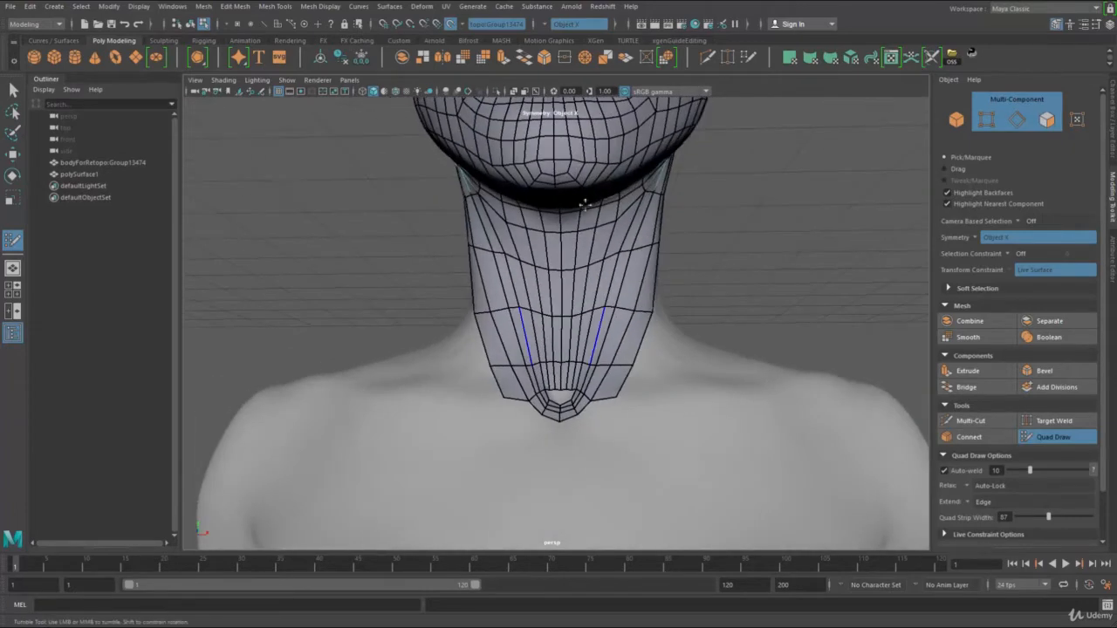
pyautogui.keyDown('alt'); pyautogui.moveTo(675, 259); pyautogui.dragTo(705, 287); pyautogui.keyUp('alt')
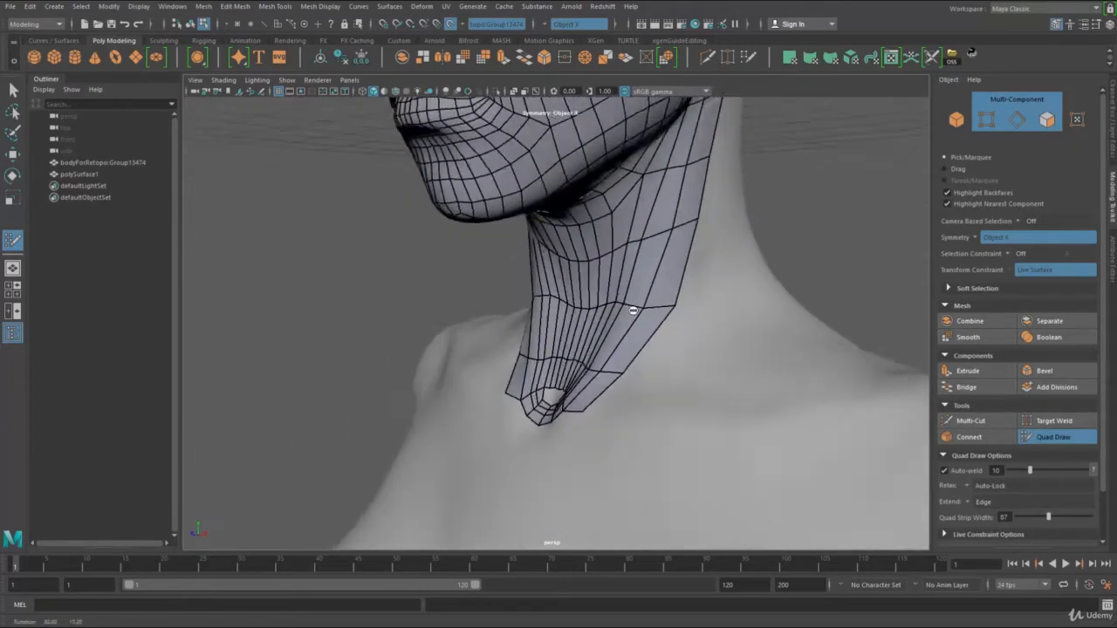
pyautogui.keyDown('alt'); pyautogui.moveTo(705, 286); pyautogui.dragTo(685, 312, button='right'); pyautogui.keyUp('alt')
pyautogui.keyDown('alt'); pyautogui.moveTo(657, 306); pyautogui.dragTo(698, 378); pyautogui.keyUp('alt')
pyautogui.keyDown('alt'); pyautogui.moveTo(698, 379); pyautogui.dragTo(717, 240, button='middle'); pyautogui.keyUp('alt')
pyautogui.keyDown('alt'); pyautogui.moveTo(717, 240); pyautogui.dragTo(673, 357, button='right'); pyautogui.keyUp('alt')
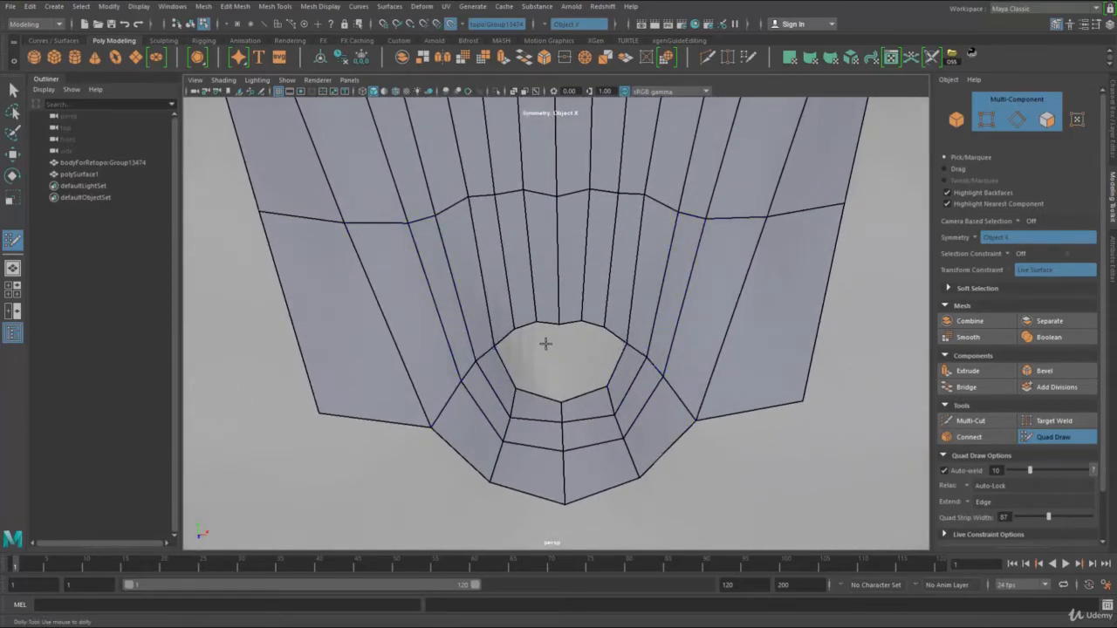
pyautogui.keyDown('shift'); pyautogui.click(519, 367); pyautogui.keyUp('shift')
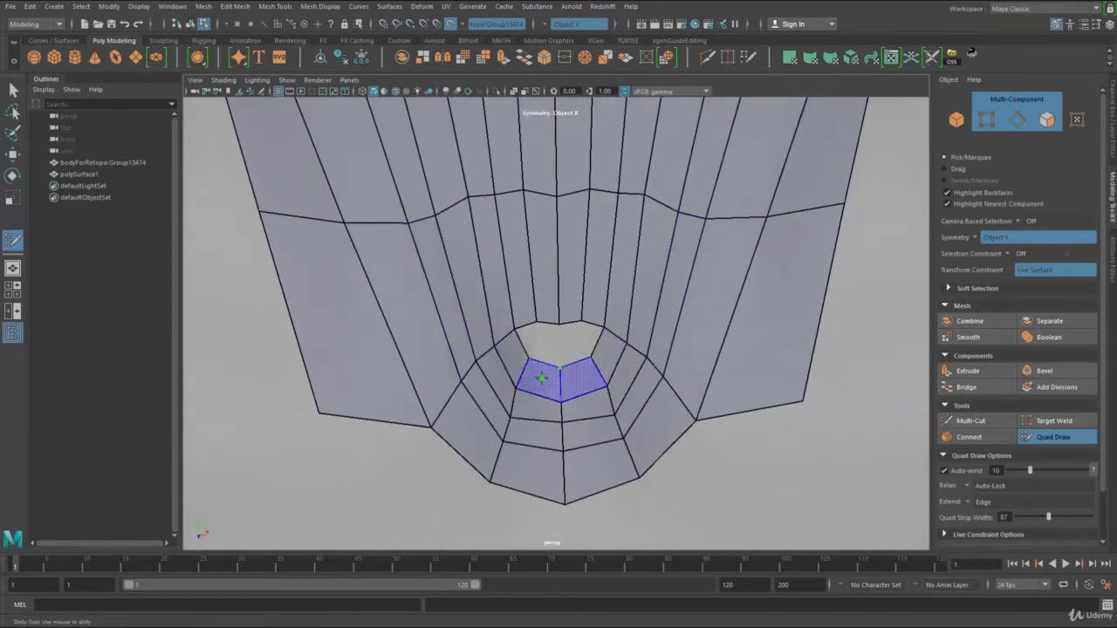
pyautogui.keyDown('shift'); pyautogui.click(537, 350); pyautogui.keyUp('shift')
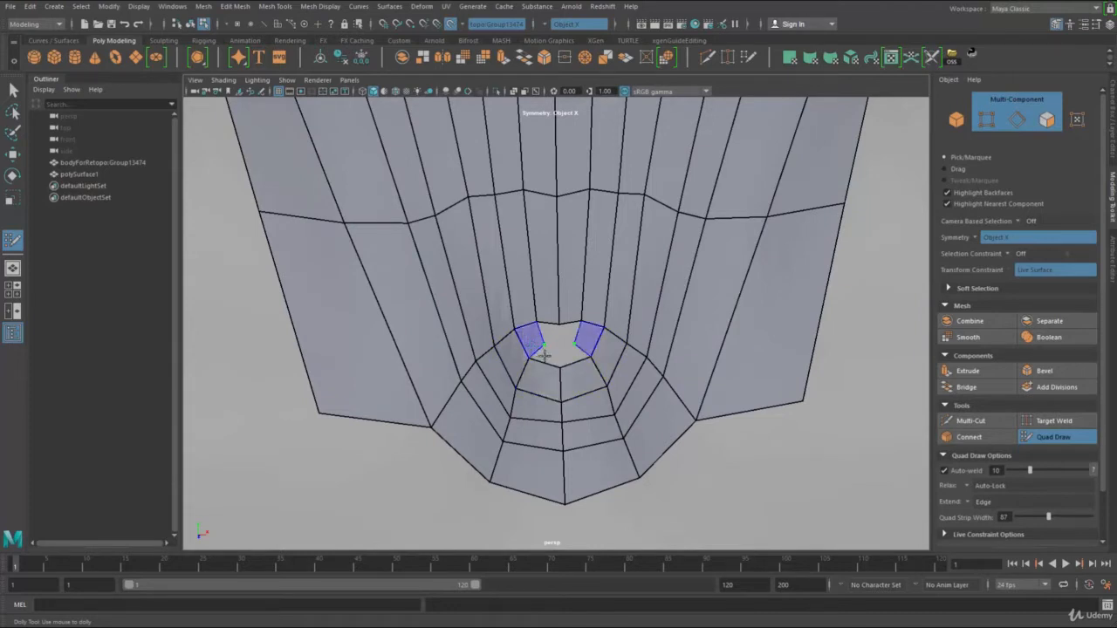
pyautogui.keyDown('shift'); pyautogui.click(545, 356); pyautogui.keyUp('shift')
pyautogui.click(558, 350)
pyautogui.hotkey('ctrl', 'z')
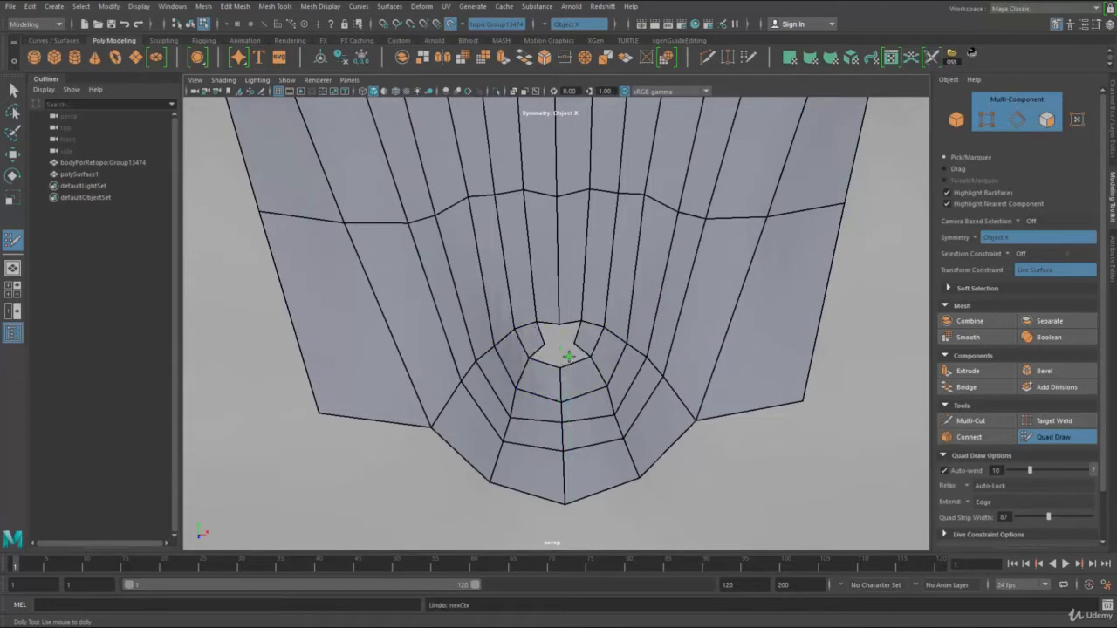
pyautogui.keyDown('shift'); pyautogui.click(569, 356); pyautogui.keyUp('shift')
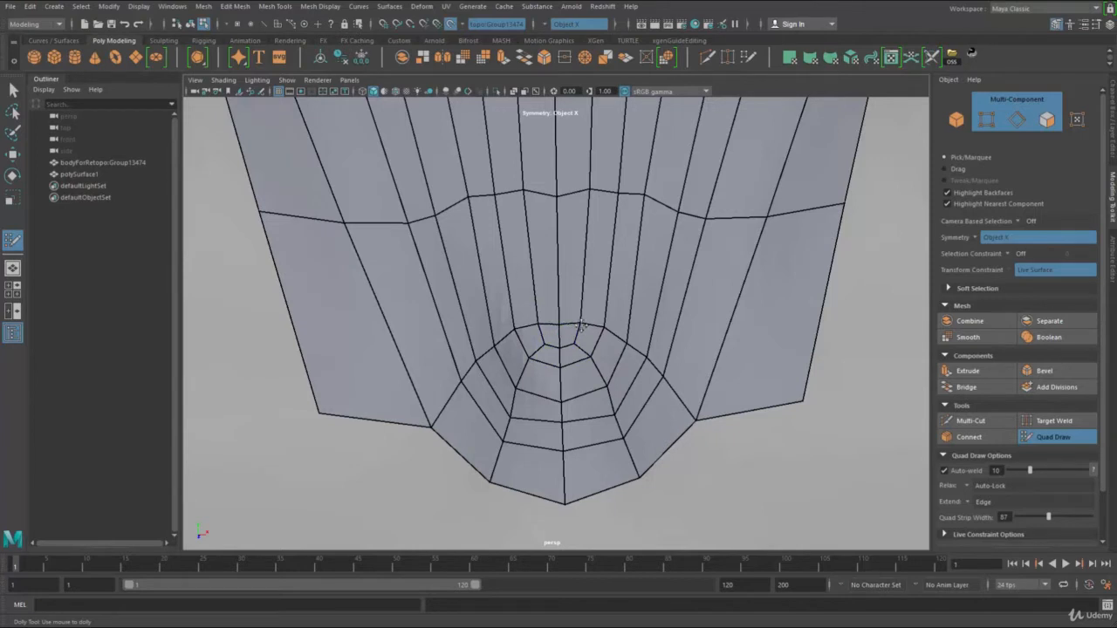
# Even out the central throat edges and the concentric rows of quads at the pit of the neck
pyautogui.moveTo(590, 192); pyautogui.dragTo(649, 200)
pyautogui.keyDown('ctrl'); pyautogui.click(614, 387); pyautogui.keyUp('ctrl')
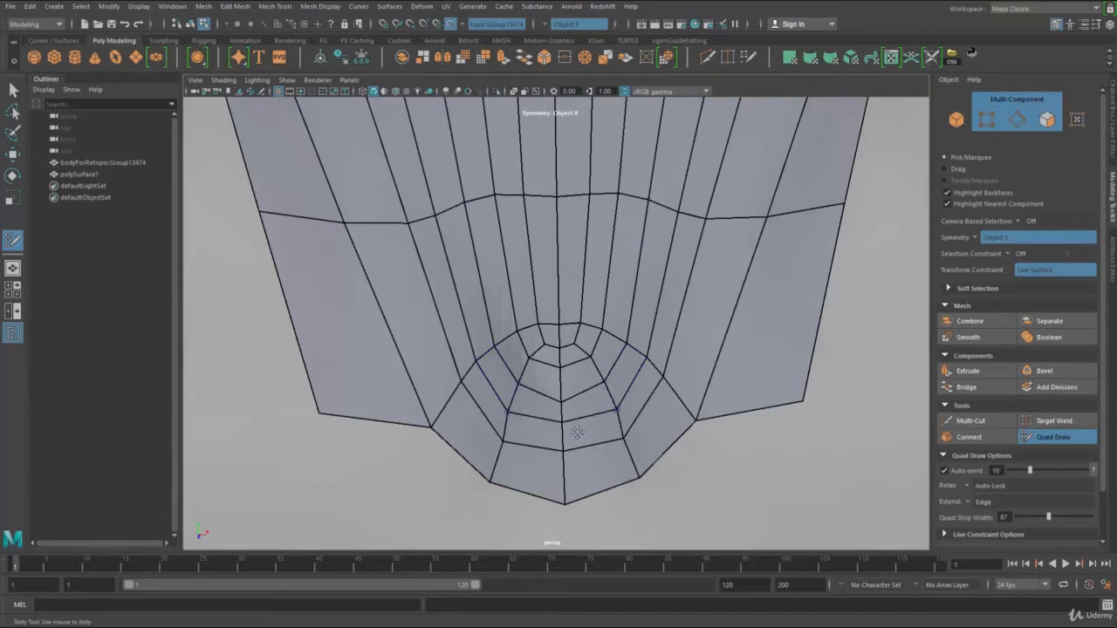
pyautogui.keyDown('ctrl'); pyautogui.click(567, 457); pyautogui.keyUp('ctrl')
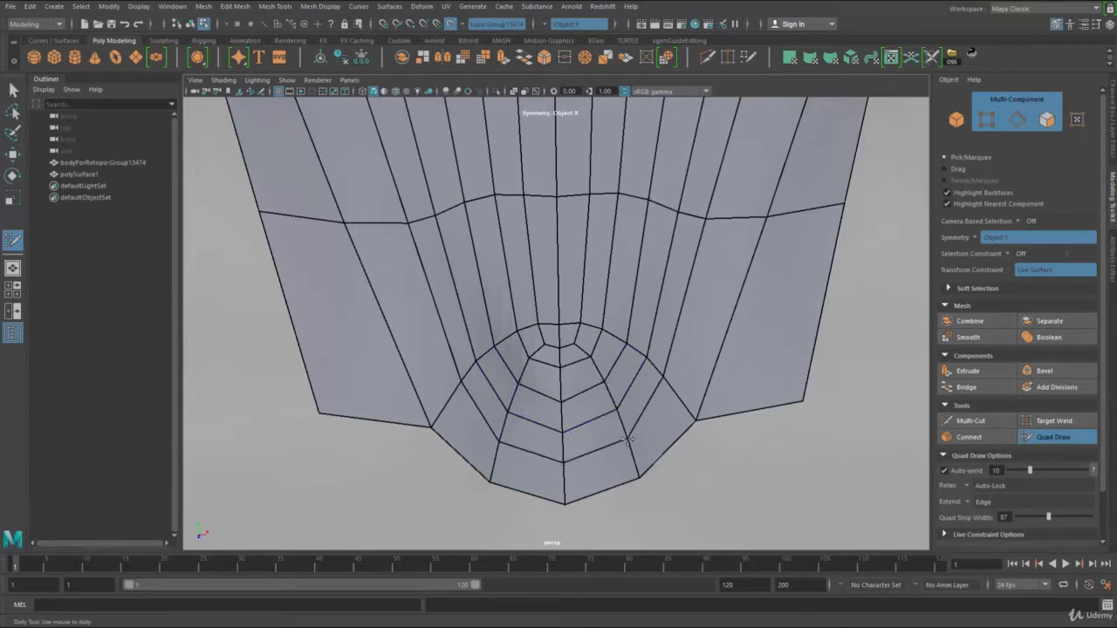
pyautogui.keyDown('ctrl'); pyautogui.click(612, 382); pyautogui.keyUp('ctrl')
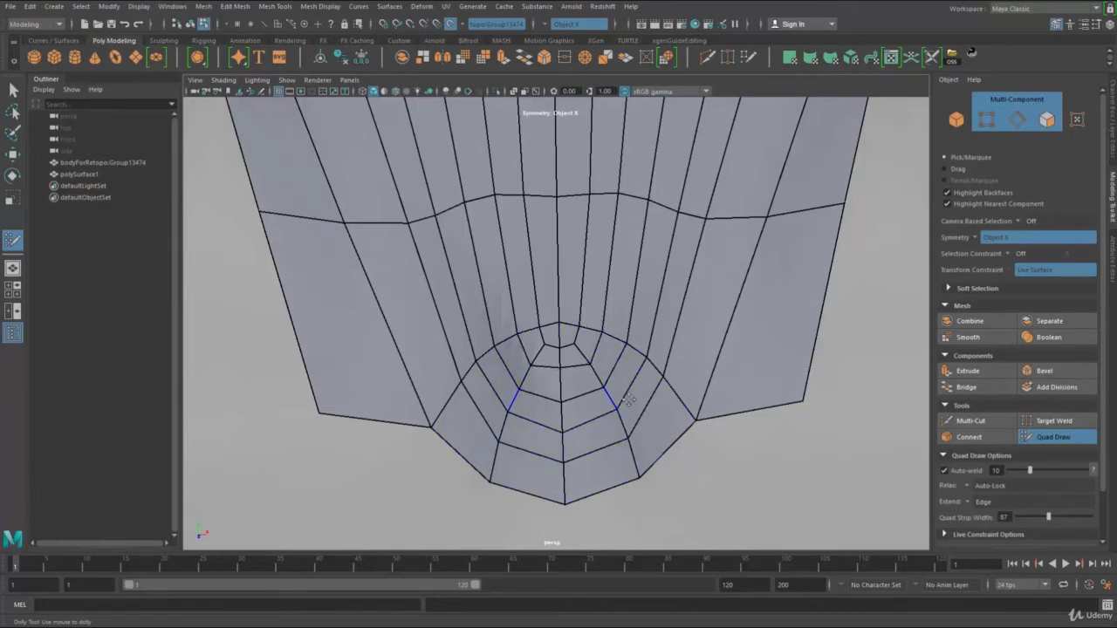
# Examine the retopologized neck, jaw and throat from the front, side and below
pyautogui.keyDown('alt'); pyautogui.moveTo(745, 404); pyautogui.dragTo(623, 375, button='right'); pyautogui.keyUp('alt')
pyautogui.keyDown('alt'); pyautogui.moveTo(646, 366); pyautogui.dragTo(602, 349); pyautogui.keyUp('alt')
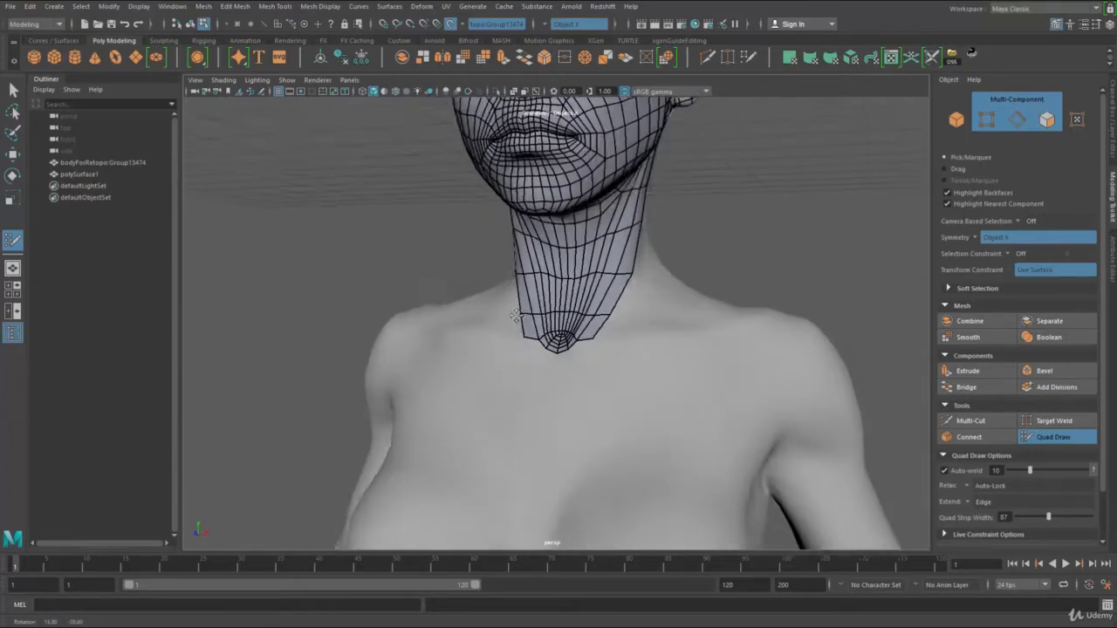
pyautogui.keyDown('alt'); pyautogui.moveTo(602, 344); pyautogui.dragTo(585, 424, button='middle'); pyautogui.keyUp('alt')
pyautogui.moveTo(586, 360)
pyautogui.keyDown('alt'); pyautogui.mouseDown()
pyautogui.moveTo(545, 354)
pyautogui.moveTo(611, 344)
pyautogui.mouseUp(); pyautogui.keyUp('alt')
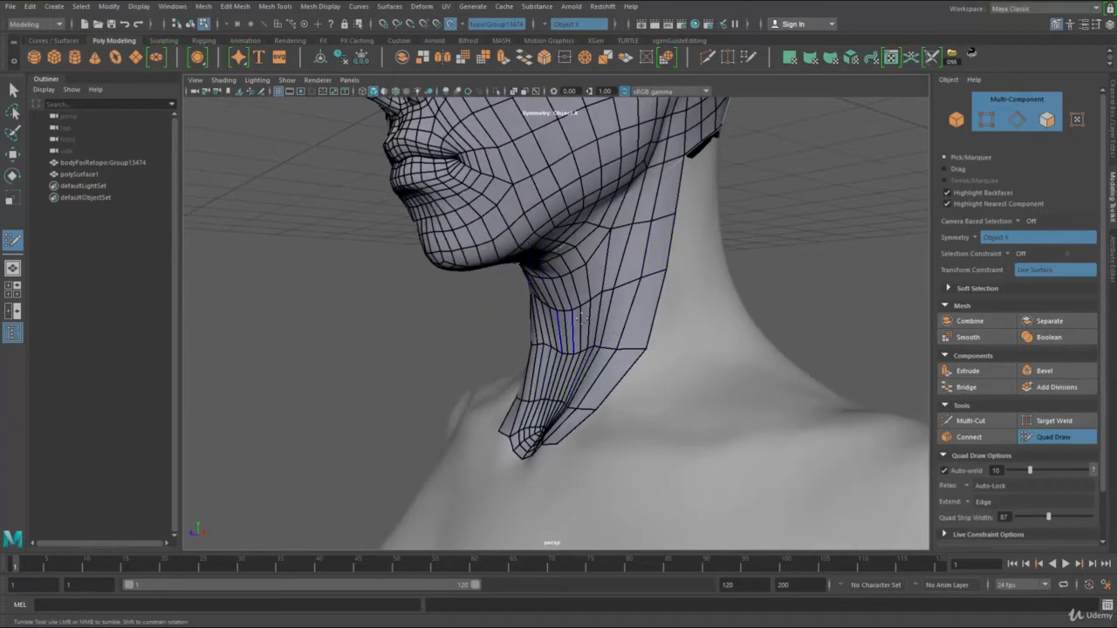
pyautogui.keyDown('alt'); pyautogui.moveTo(757, 323); pyautogui.dragTo(825, 340); pyautogui.keyUp('alt')
pyautogui.keyDown('alt'); pyautogui.moveTo(751, 362); pyautogui.dragTo(588, 372, button='right'); pyautogui.keyUp('alt')
pyautogui.keyDown('alt'); pyautogui.moveTo(588, 371); pyautogui.dragTo(580, 397); pyautogui.keyUp('alt')
pyautogui.keyDown('alt'); pyautogui.moveTo(611, 402); pyautogui.dragTo(684, 407, button='right'); pyautogui.keyUp('alt')
pyautogui.keyDown('alt'); pyautogui.moveTo(683, 407); pyautogui.dragTo(636, 369); pyautogui.keyUp('alt')
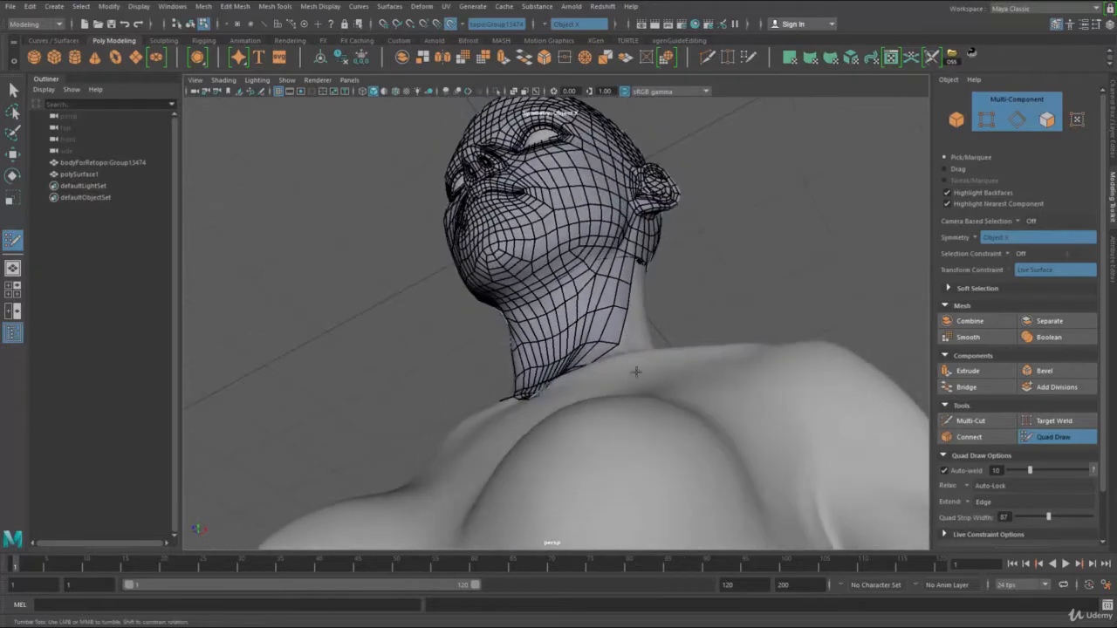
pyautogui.keyDown('alt'); pyautogui.moveTo(636, 369); pyautogui.dragTo(583, 342, button='right'); pyautogui.keyUp('alt')
pyautogui.keyDown('alt'); pyautogui.moveTo(583, 342); pyautogui.dragTo(632, 305); pyautogui.keyUp('alt')
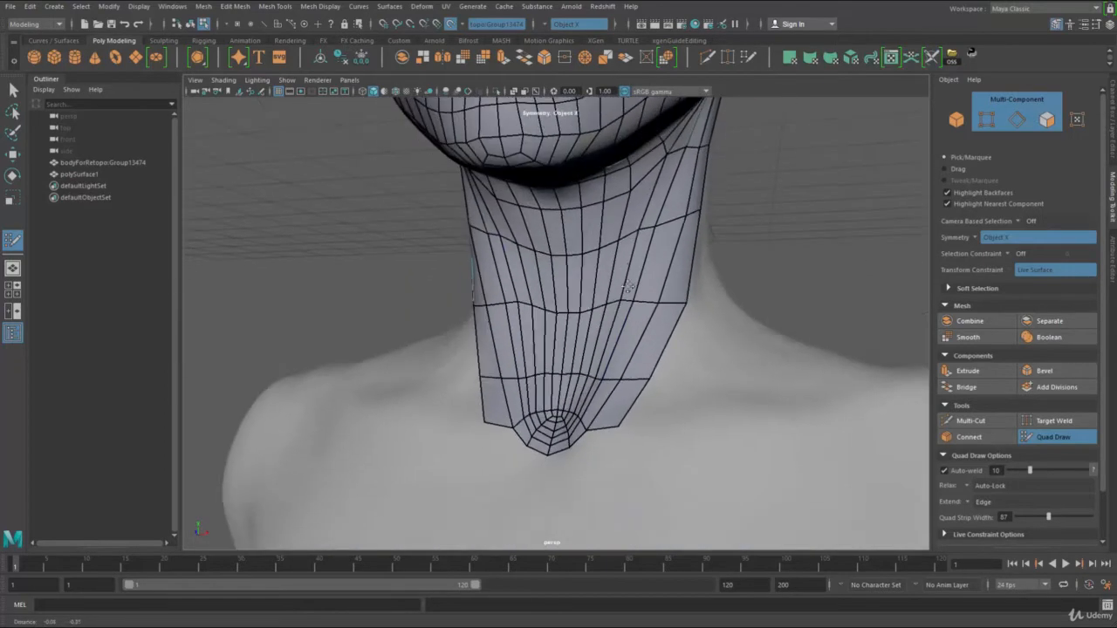
# Add a mirrored row of quads on the upper chest, running beneath the concentric rings at the pit of the neck
pyautogui.keyDown('alt'); pyautogui.moveTo(613, 465); pyautogui.dragTo(600, 477); pyautogui.keyUp('alt')
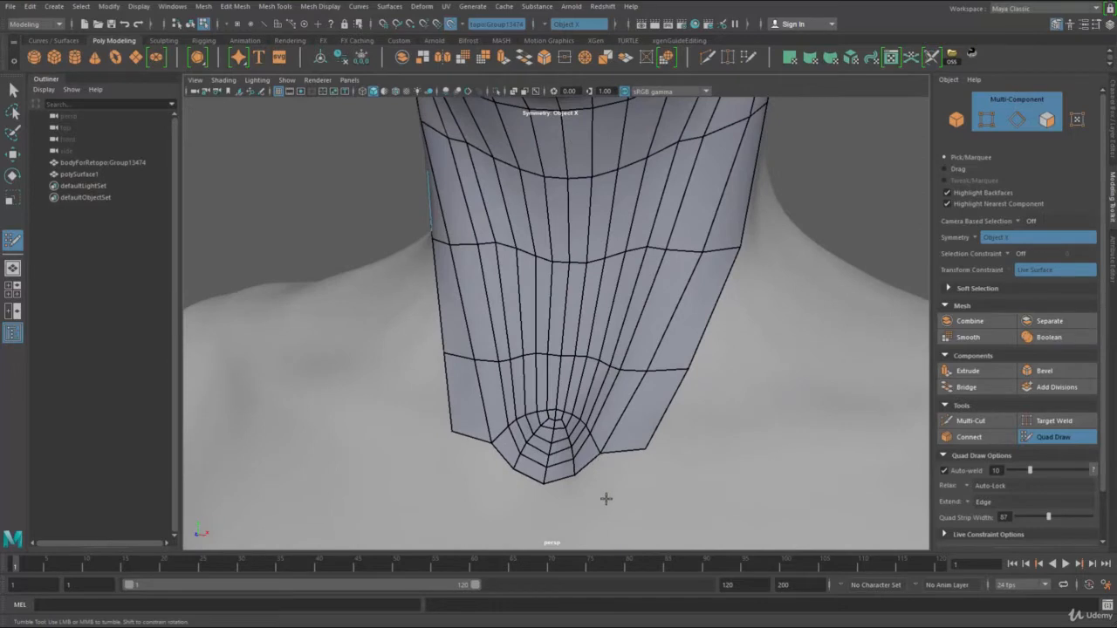
pyautogui.keyDown('shift'); pyautogui.click(621, 485); pyautogui.keyUp('shift')
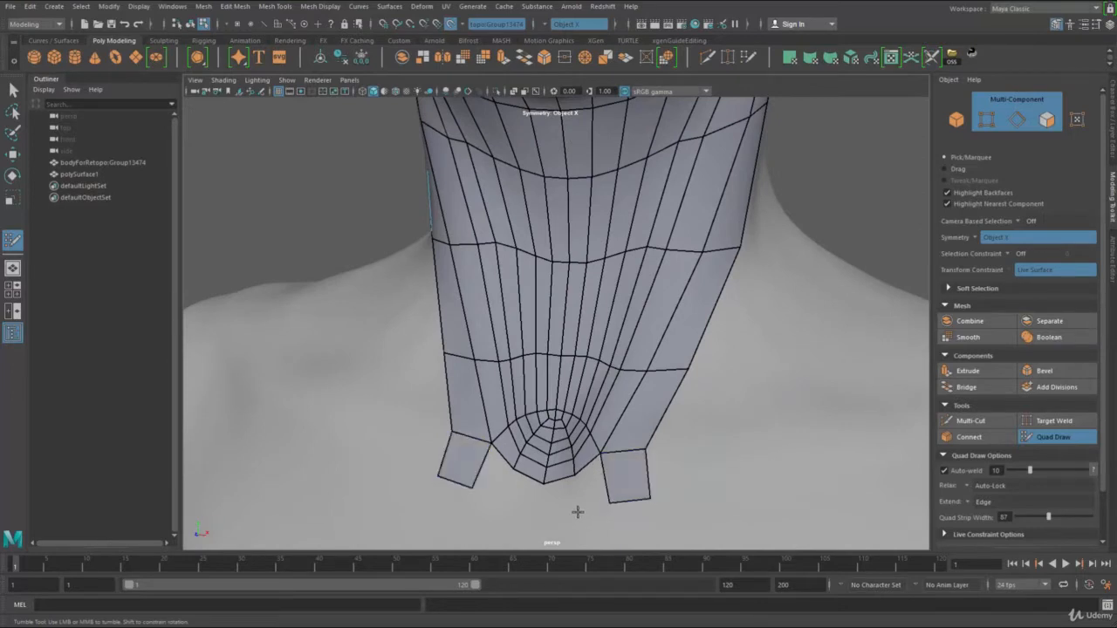
pyautogui.keyDown('shift'); pyautogui.click(541, 514); pyautogui.keyUp('shift')
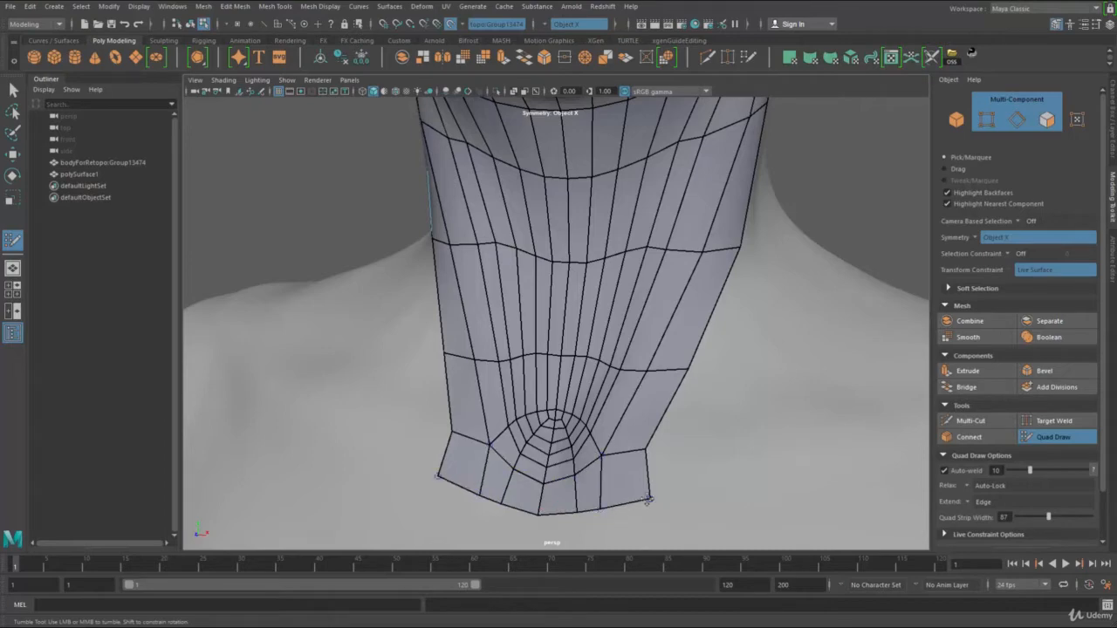
# Check how the jaw and chin topology flows into the neck from underneath, from the side and in a wider view of the torso
pyautogui.keyDown('alt'); pyautogui.moveTo(643, 498); pyautogui.dragTo(586, 388, button='right'); pyautogui.keyUp('alt')
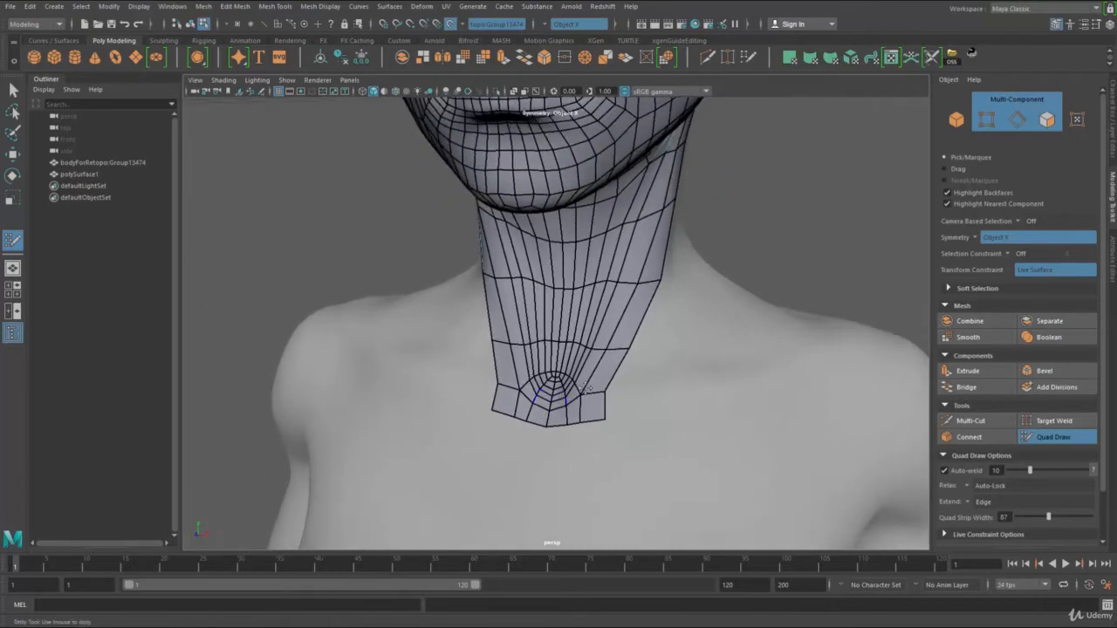
pyautogui.keyDown('alt'); pyautogui.moveTo(586, 389); pyautogui.dragTo(571, 303); pyautogui.keyUp('alt')
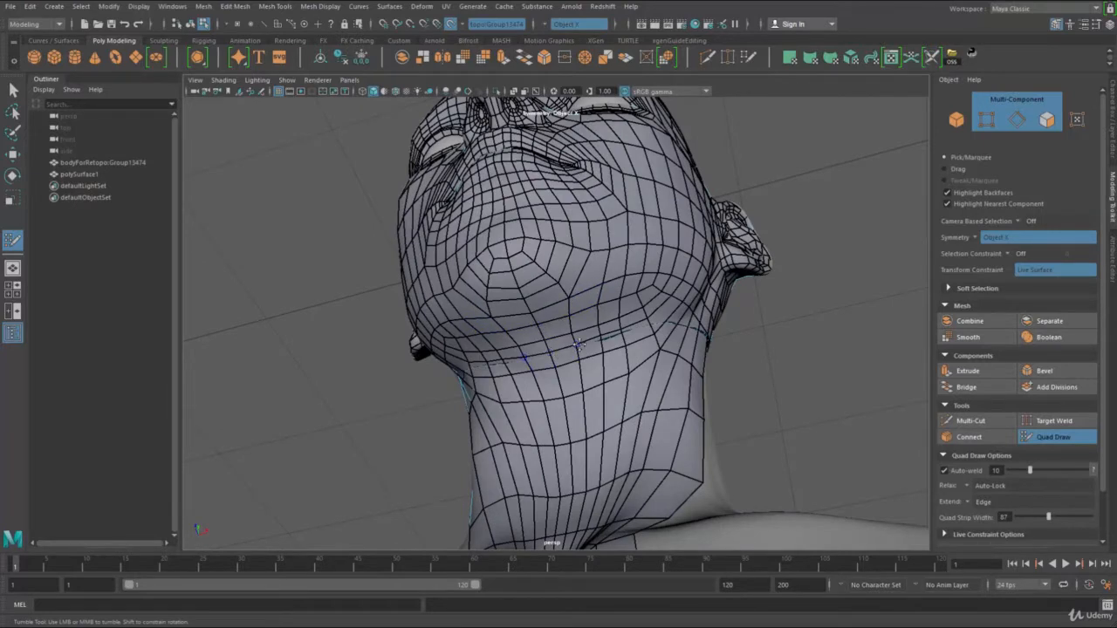
pyautogui.keyDown('alt'); pyautogui.moveTo(650, 279); pyautogui.dragTo(650, 223); pyautogui.keyUp('alt')
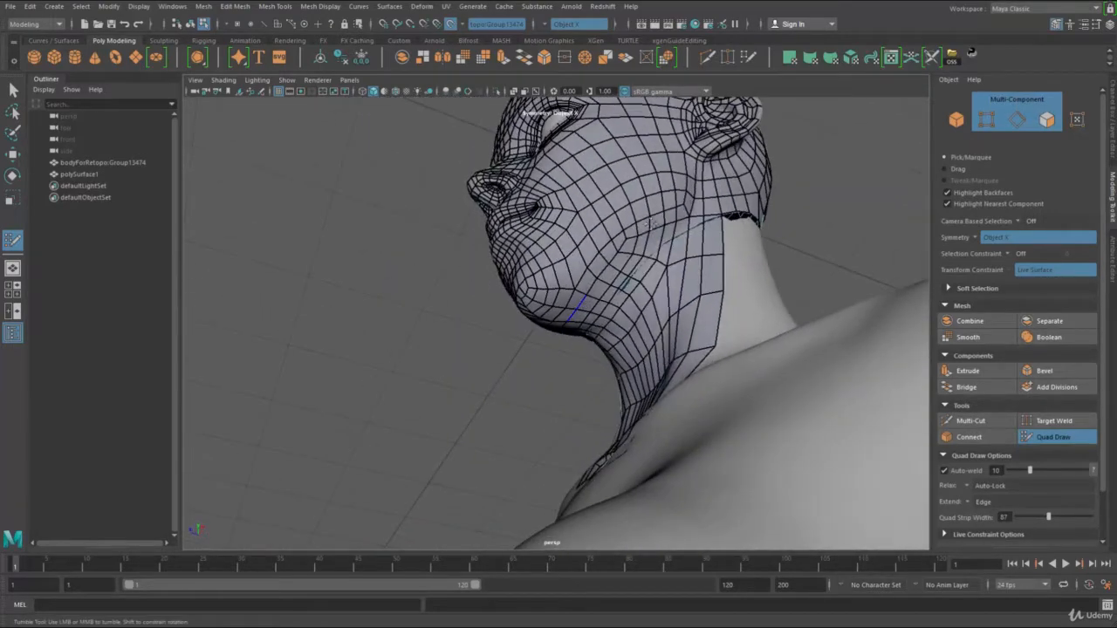
pyautogui.keyDown('alt'); pyautogui.moveTo(625, 297); pyautogui.dragTo(638, 407); pyautogui.keyUp('alt')
pyautogui.keyDown('alt'); pyautogui.moveTo(637, 407); pyautogui.dragTo(655, 349, button='middle'); pyautogui.keyUp('alt')
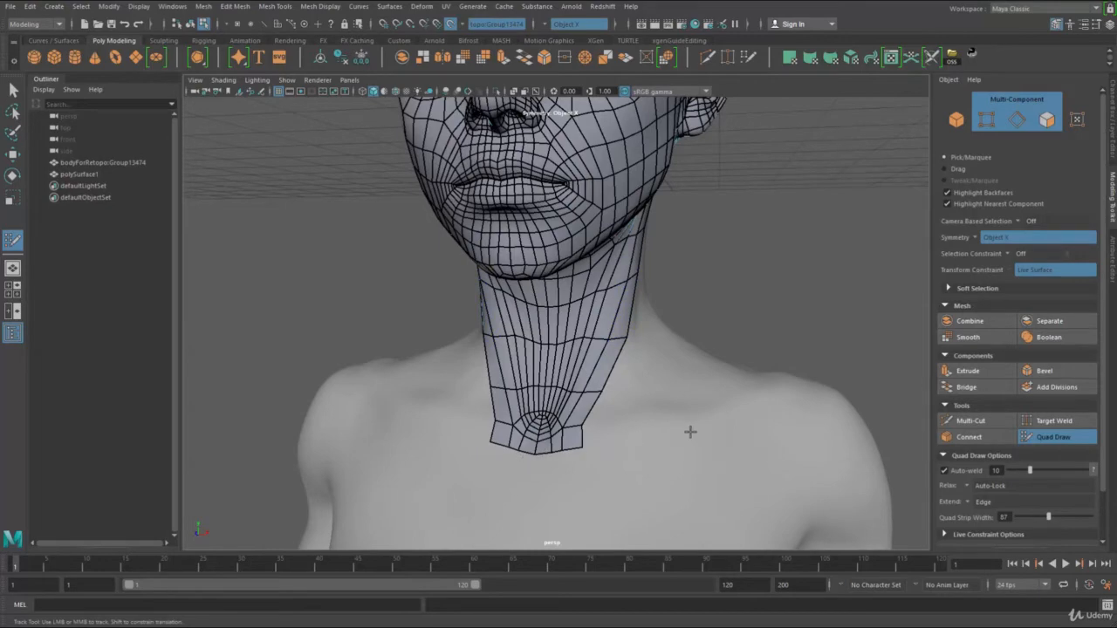
pyautogui.keyDown('alt'); pyautogui.moveTo(689, 431); pyautogui.dragTo(515, 427, button='right'); pyautogui.keyUp('alt')
pyautogui.keyDown('alt'); pyautogui.moveTo(515, 427); pyautogui.dragTo(491, 485); pyautogui.keyUp('alt')
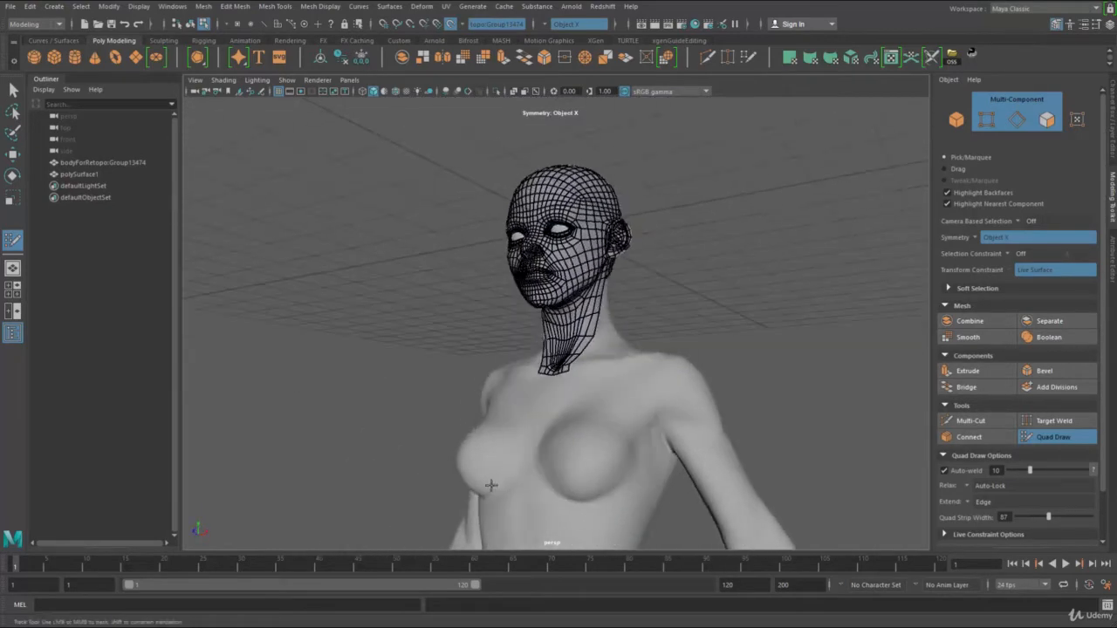
pyautogui.keyDown('alt'); pyautogui.moveTo(492, 485); pyautogui.dragTo(456, 522, button='middle'); pyautogui.keyUp('alt')
pyautogui.keyDown('alt'); pyautogui.moveTo(456, 521); pyautogui.dragTo(513, 421, button='right'); pyautogui.keyUp('alt')
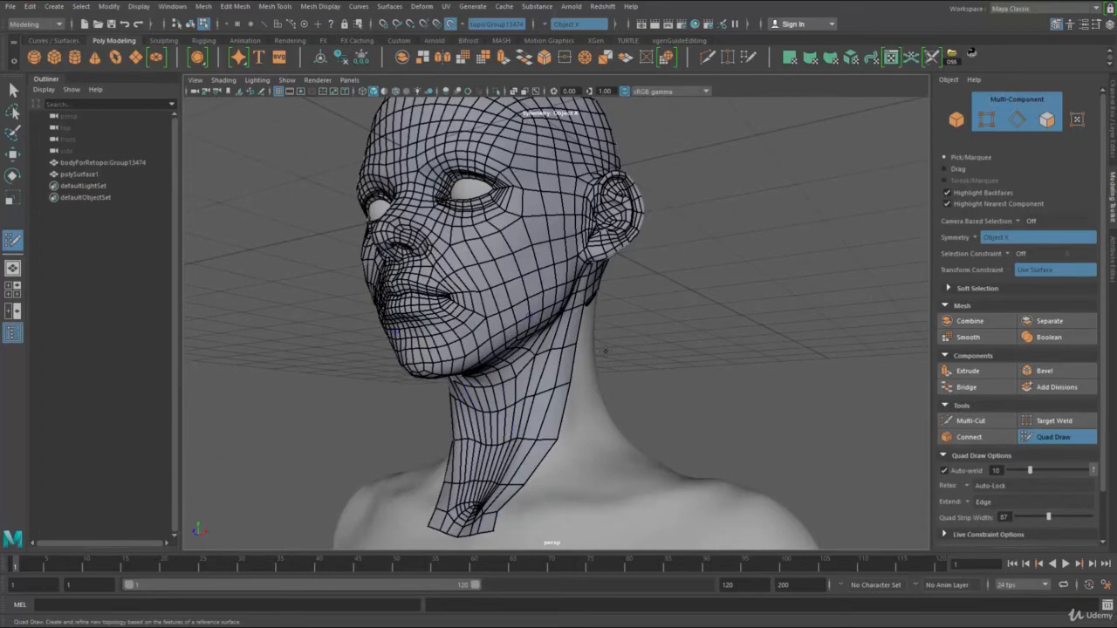
# Fill a first row of mirrored quads below the head mesh's lower border, from the side of the neck around the back
pyautogui.keyDown('alt'); pyautogui.moveTo(605, 351); pyautogui.dragTo(471, 411); pyautogui.keyUp('alt')
pyautogui.keyDown('alt'); pyautogui.moveTo(471, 411); pyautogui.dragTo(553, 322, button='right'); pyautogui.keyUp('alt')
pyautogui.keyDown('alt'); pyautogui.moveTo(553, 322); pyautogui.dragTo(526, 311); pyautogui.keyUp('alt')
pyautogui.keyDown('alt'); pyautogui.moveTo(526, 311); pyautogui.dragTo(547, 350, button='right'); pyautogui.keyUp('alt')
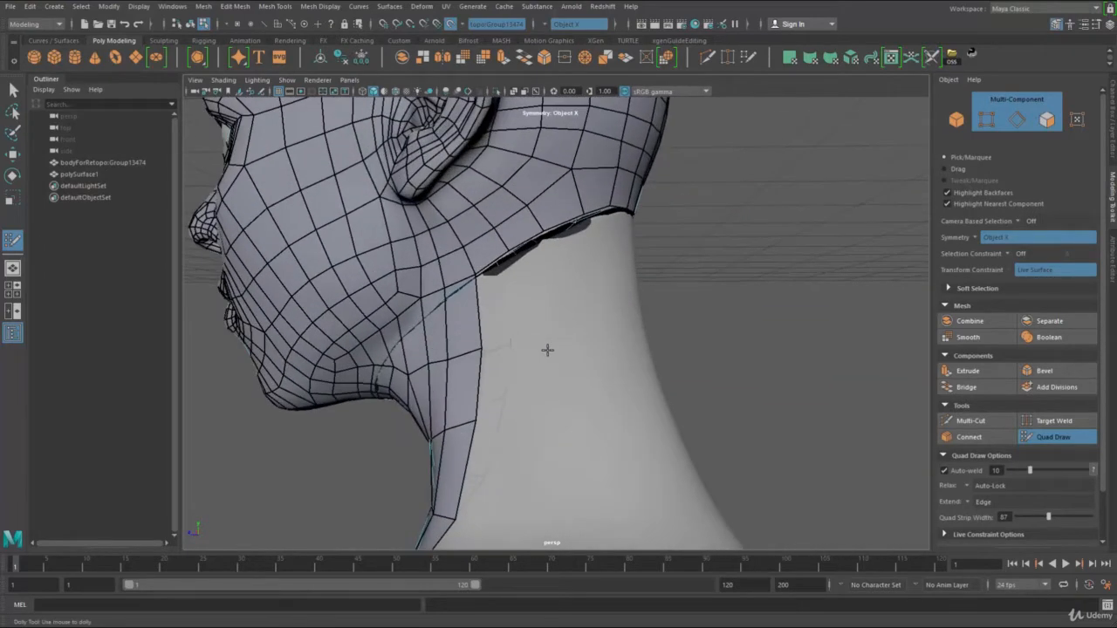
pyautogui.keyDown('shift'); pyautogui.click(508, 328); pyautogui.keyUp('shift')
pyautogui.click(565, 328)
pyautogui.keyDown('shift'); pyautogui.click(551, 321); pyautogui.keyUp('shift')
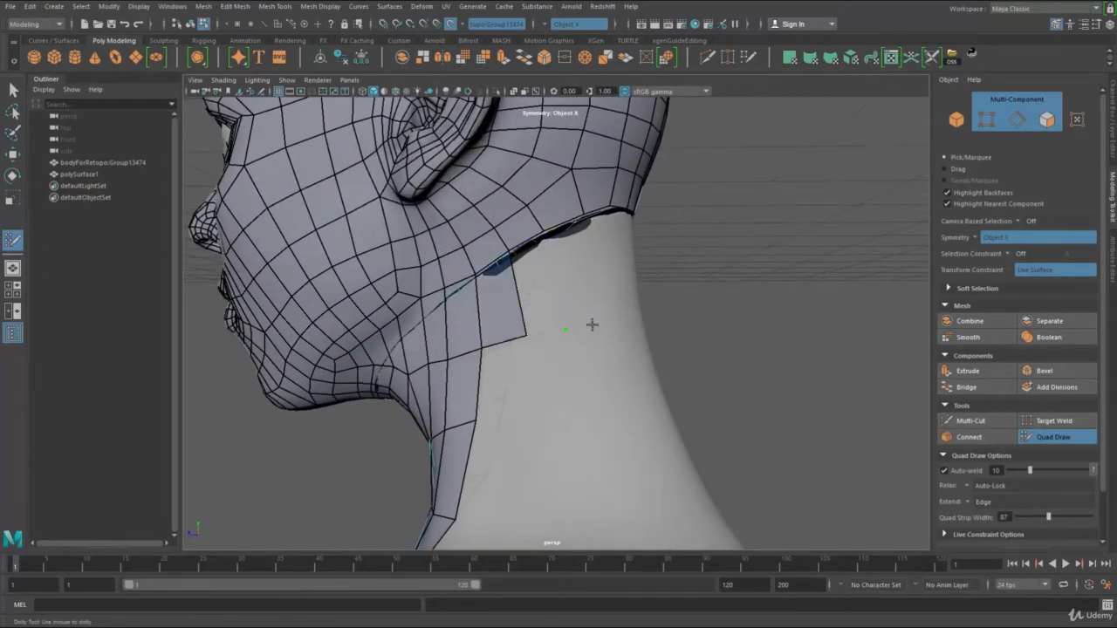
pyautogui.moveTo(622, 314)
pyautogui.keyDown('alt'); pyautogui.mouseDown()
pyautogui.moveTo(536, 282)
pyautogui.moveTo(586, 367)
pyautogui.moveTo(591, 352)
pyautogui.moveTo(569, 358)
pyautogui.mouseUp(); pyautogui.keyUp('alt')
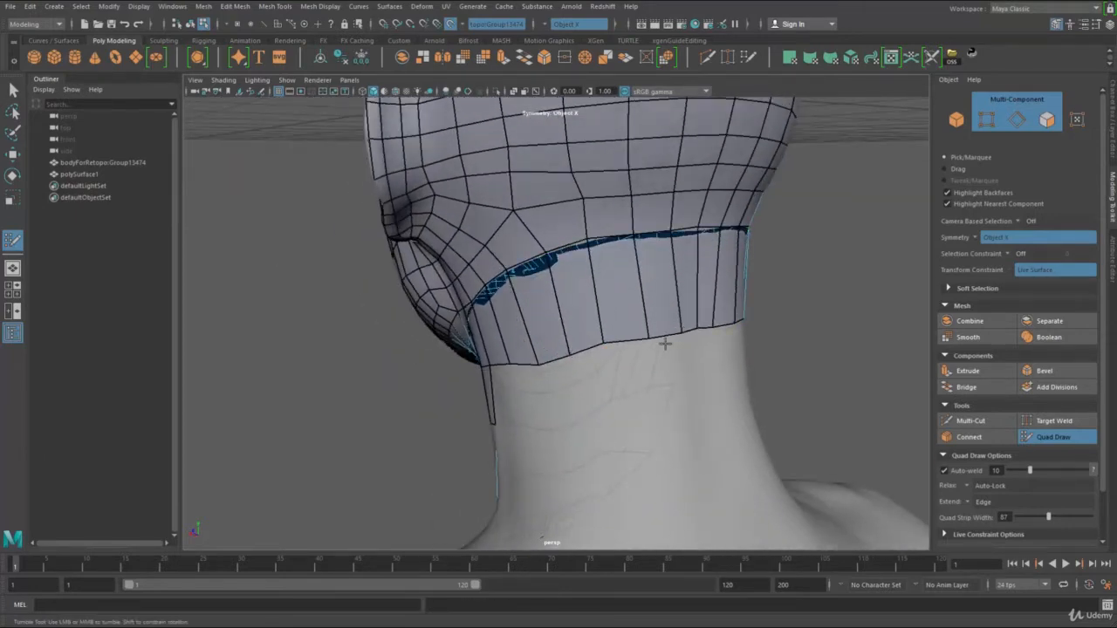
# Add three quads down the side of the neck, joining the first back row to the edge of the throat strip
pyautogui.keyDown('alt'); pyautogui.moveTo(665, 344); pyautogui.dragTo(593, 369); pyautogui.keyUp('alt')
pyautogui.keyDown('alt'); pyautogui.moveTo(593, 369); pyautogui.dragTo(536, 339, button='right'); pyautogui.keyUp('alt')
pyautogui.keyDown('alt'); pyautogui.moveTo(547, 300); pyautogui.dragTo(539, 323); pyautogui.keyUp('alt')
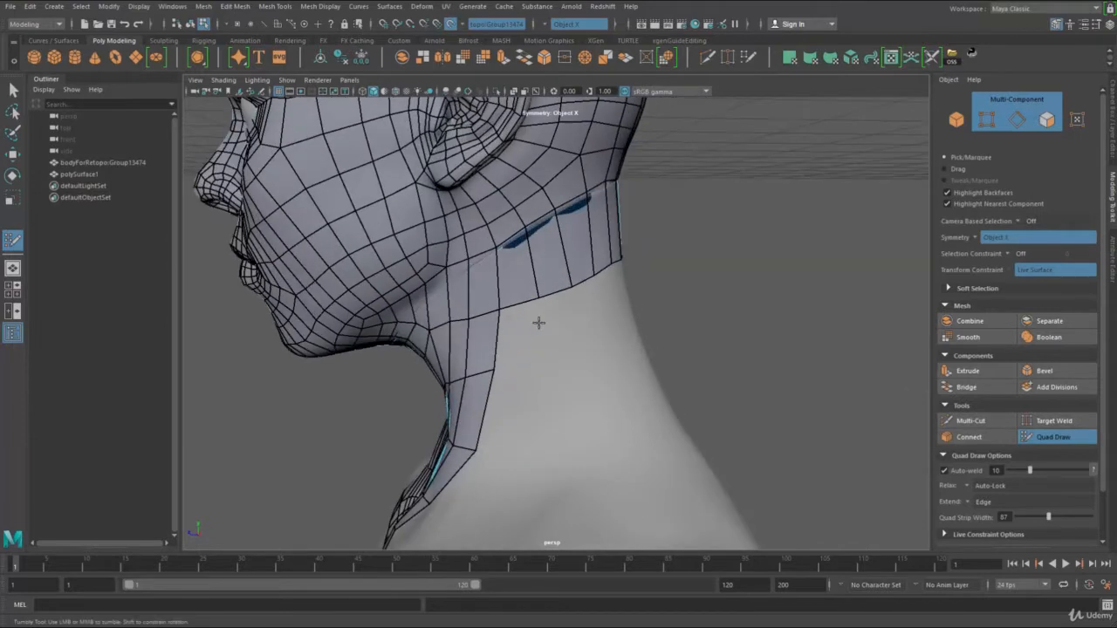
pyautogui.click(563, 347)
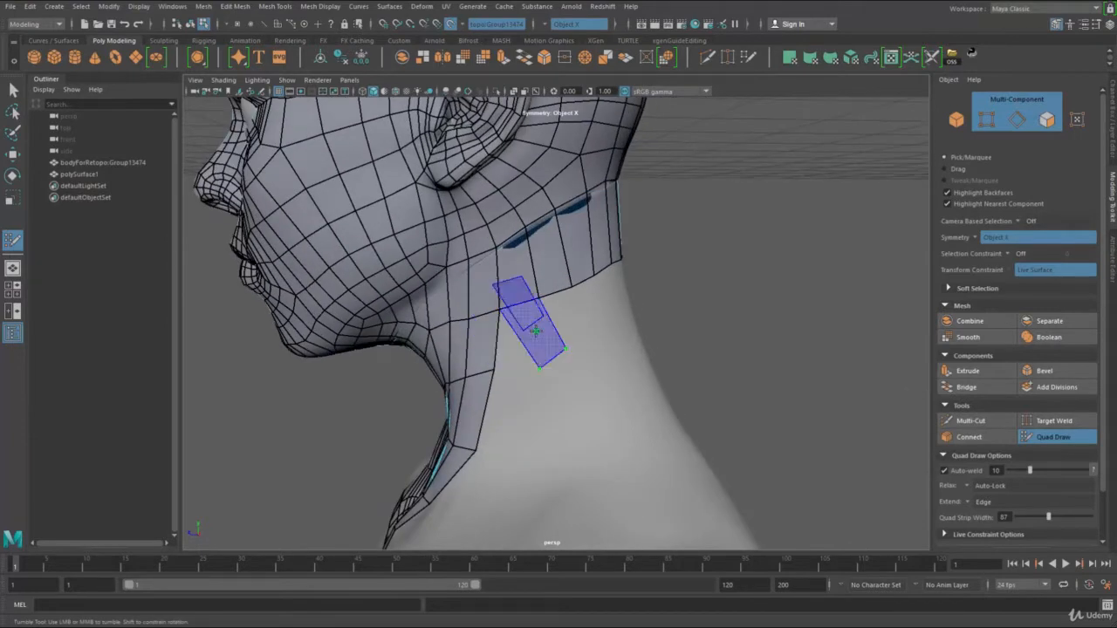
pyautogui.keyDown('shift'); pyautogui.click(533, 335); pyautogui.keyUp('shift')
pyautogui.click(529, 395)
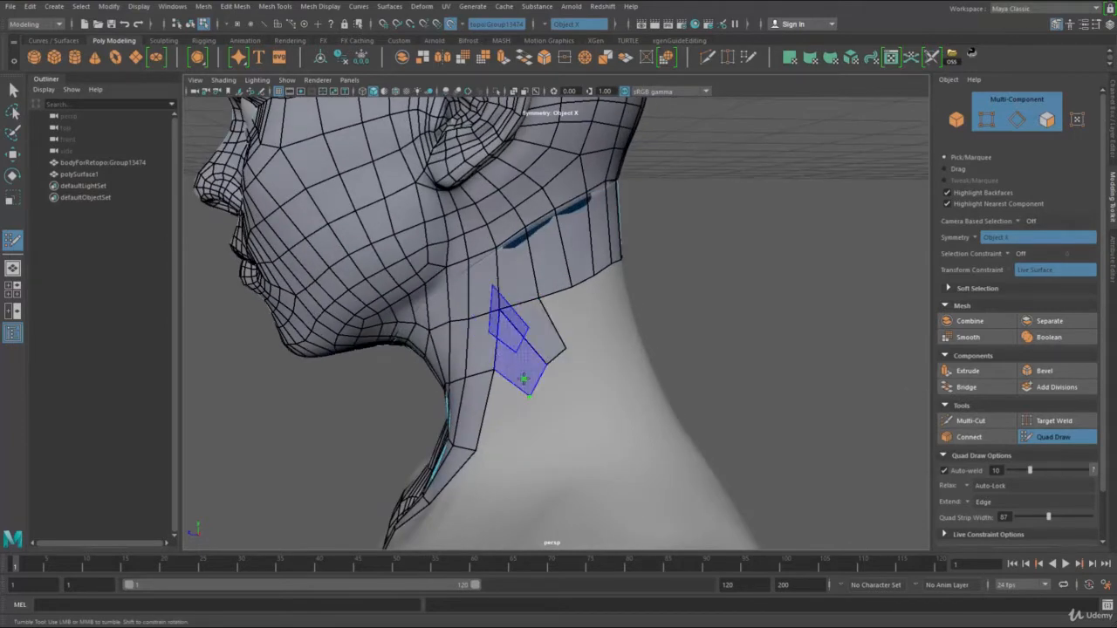
pyautogui.keyDown('shift'); pyautogui.click(558, 376); pyautogui.keyUp('shift')
pyautogui.click(516, 456)
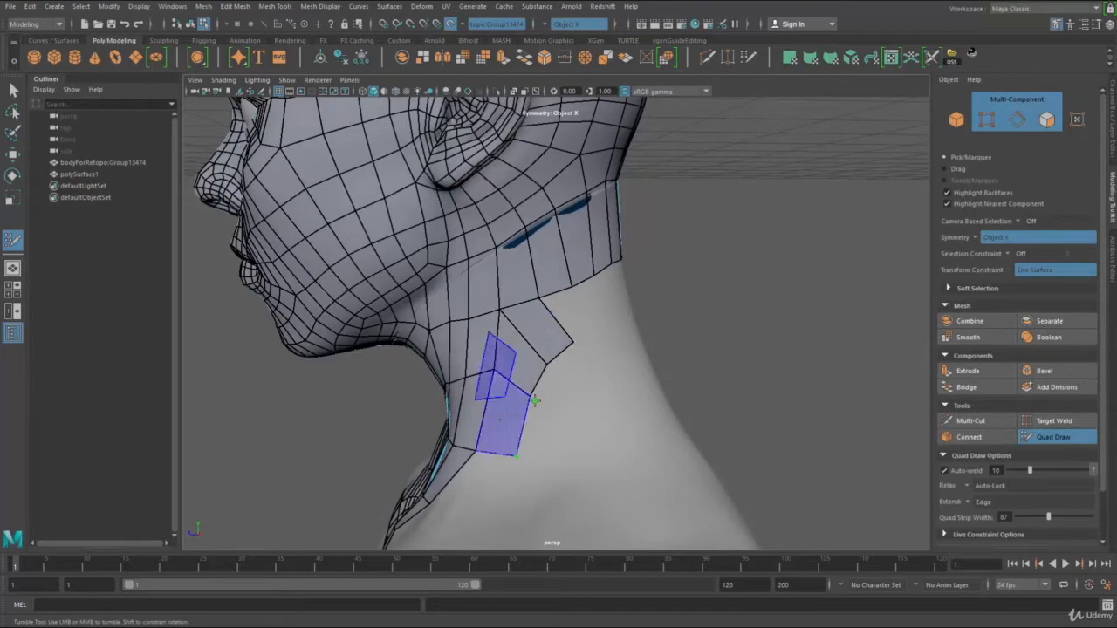
pyautogui.keyDown('shift'); pyautogui.click(506, 417); pyautogui.keyUp('shift')
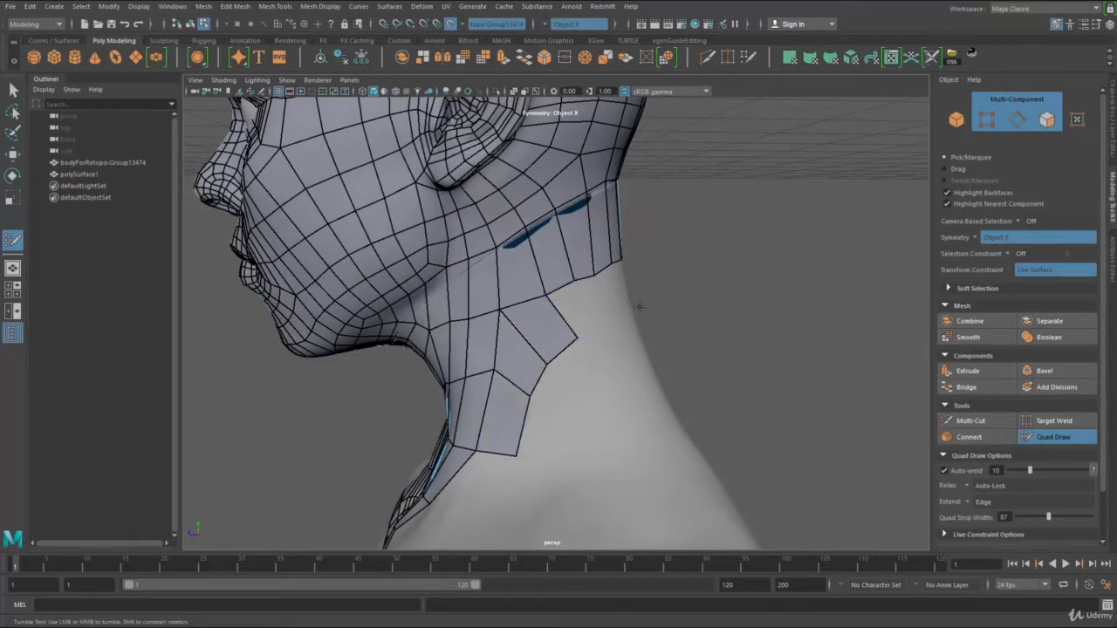
# Continue the second row of mirrored quads around the back of the neck from the new quads at the side
pyautogui.moveTo(637, 309)
pyautogui.keyDown('alt'); pyautogui.mouseDown()
pyautogui.moveTo(643, 281)
pyautogui.moveTo(669, 341)
pyautogui.moveTo(648, 323)
pyautogui.moveTo(630, 337)
pyautogui.moveTo(596, 334)
pyautogui.mouseUp(); pyautogui.keyUp('alt')
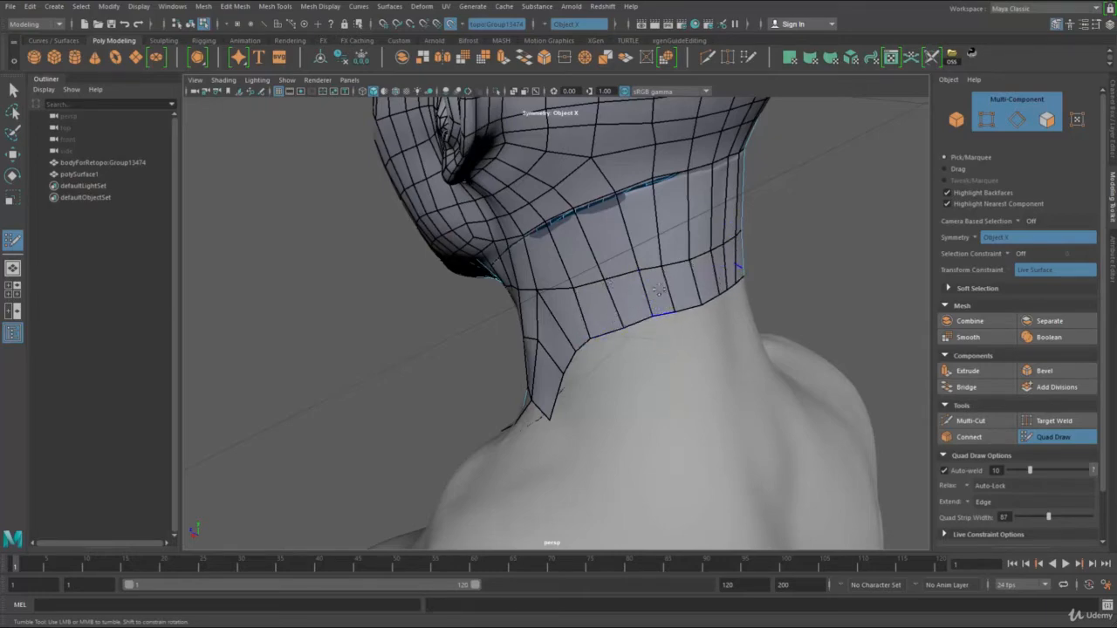
pyautogui.keyDown('alt'); pyautogui.moveTo(671, 268); pyautogui.dragTo(506, 410); pyautogui.keyUp('alt')
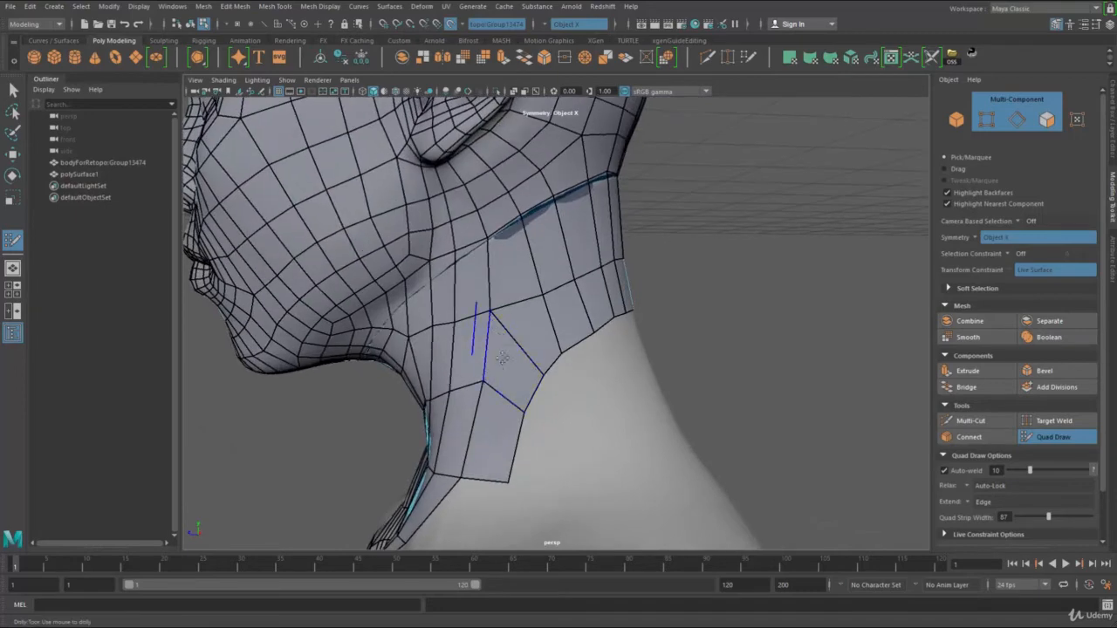
pyautogui.keyDown('alt'); pyautogui.moveTo(523, 354); pyautogui.dragTo(510, 375, button='right'); pyautogui.keyUp('alt')
pyautogui.moveTo(511, 375)
pyautogui.keyDown('alt'); pyautogui.mouseDown()
pyautogui.moveTo(586, 406)
pyautogui.moveTo(519, 371)
pyautogui.mouseUp(); pyautogui.keyUp('alt')
pyautogui.keyDown('alt'); pyautogui.moveTo(519, 371); pyautogui.dragTo(546, 377, button='right'); pyautogui.keyUp('alt')
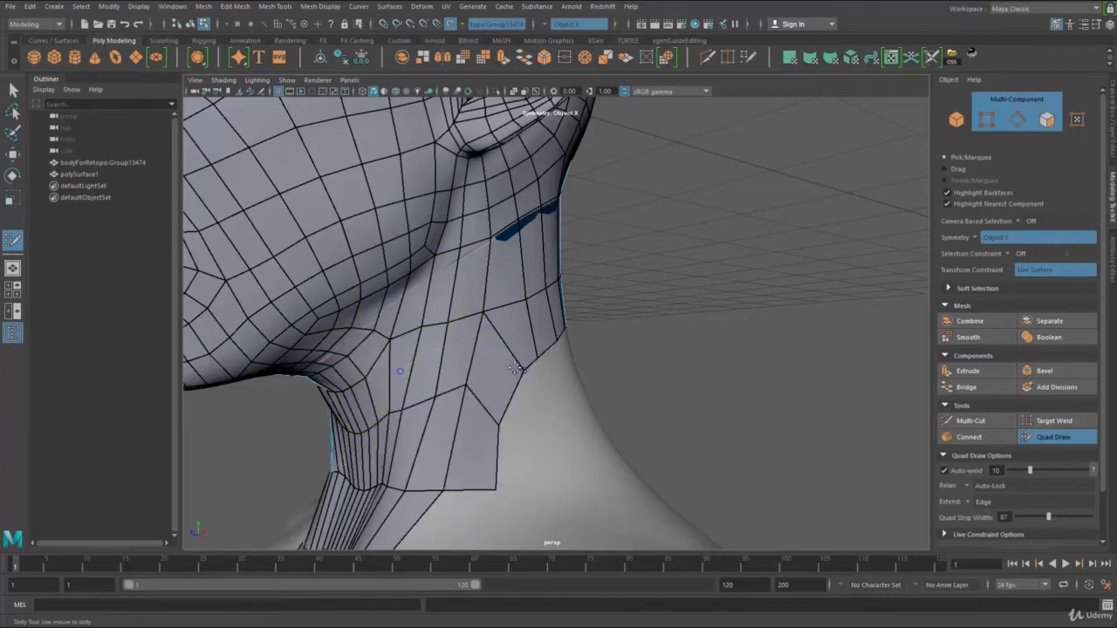
pyautogui.keyDown('alt'); pyautogui.moveTo(509, 357); pyautogui.dragTo(464, 348, button='right'); pyautogui.keyUp('alt')
pyautogui.keyDown('alt'); pyautogui.moveTo(465, 347); pyautogui.dragTo(456, 346); pyautogui.keyUp('alt')
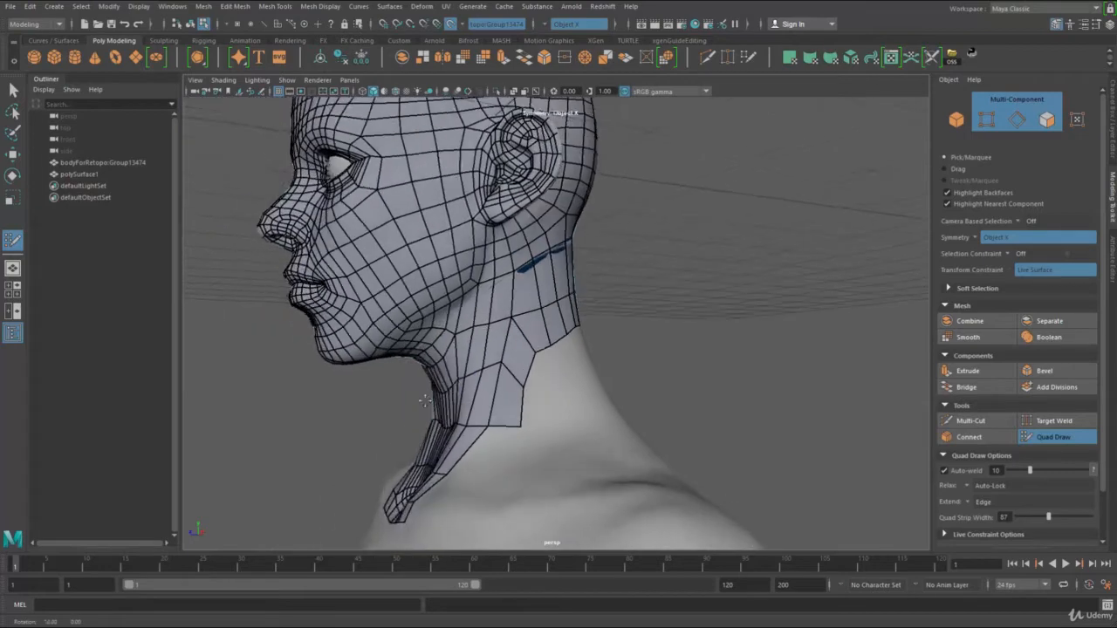
pyautogui.keyDown('alt'); pyautogui.moveTo(455, 345); pyautogui.dragTo(499, 343, button='right'); pyautogui.keyUp('alt')
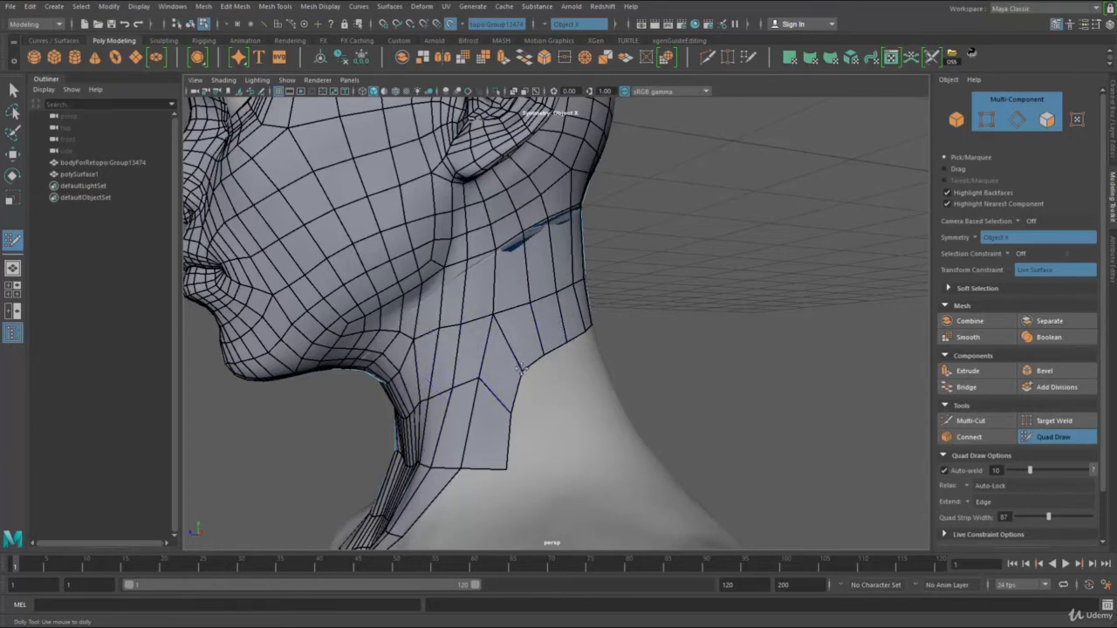
# Delete the two lower quads on the side of the neck and weld the leftover corner vertex to the second row's corner
pyautogui.moveTo(479, 379); pyautogui.dragTo(480, 388)
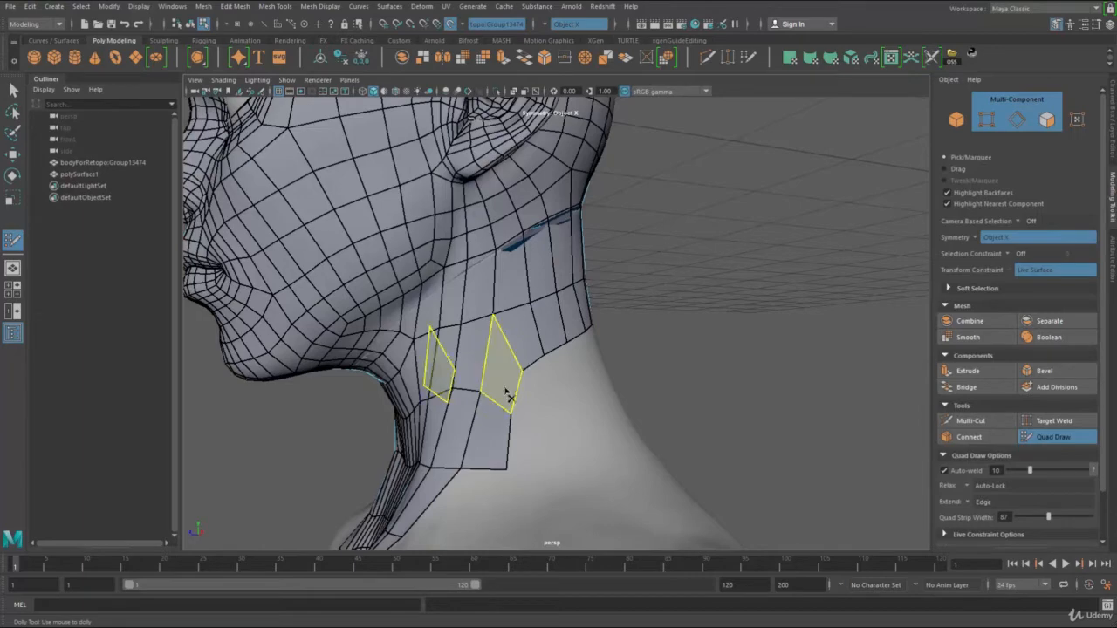
pyautogui.keyDown('ctrl'); pyautogui.keyDown('shift'); pyautogui.click(508, 391); pyautogui.keyUp('shift'); pyautogui.keyUp('ctrl')
pyautogui.keyDown('ctrl'); pyautogui.keyDown('shift'); pyautogui.click(506, 426); pyautogui.keyUp('shift'); pyautogui.keyUp('ctrl')
pyautogui.moveTo(482, 391); pyautogui.dragTo(501, 375)
# Fill the gap on the side of the neck with a larger quad below the second row
pyautogui.keyDown('alt'); pyautogui.moveTo(576, 424); pyautogui.dragTo(506, 438, button='right'); pyautogui.keyUp('alt')
pyautogui.keyDown('alt'); pyautogui.moveTo(506, 438); pyautogui.dragTo(558, 439); pyautogui.keyUp('alt')
pyautogui.keyDown('alt'); pyautogui.moveTo(558, 439); pyautogui.dragTo(588, 438, button='right'); pyautogui.keyUp('alt')
pyautogui.click(553, 415)
pyautogui.keyDown('shift'); pyautogui.click(480, 447); pyautogui.keyUp('shift')
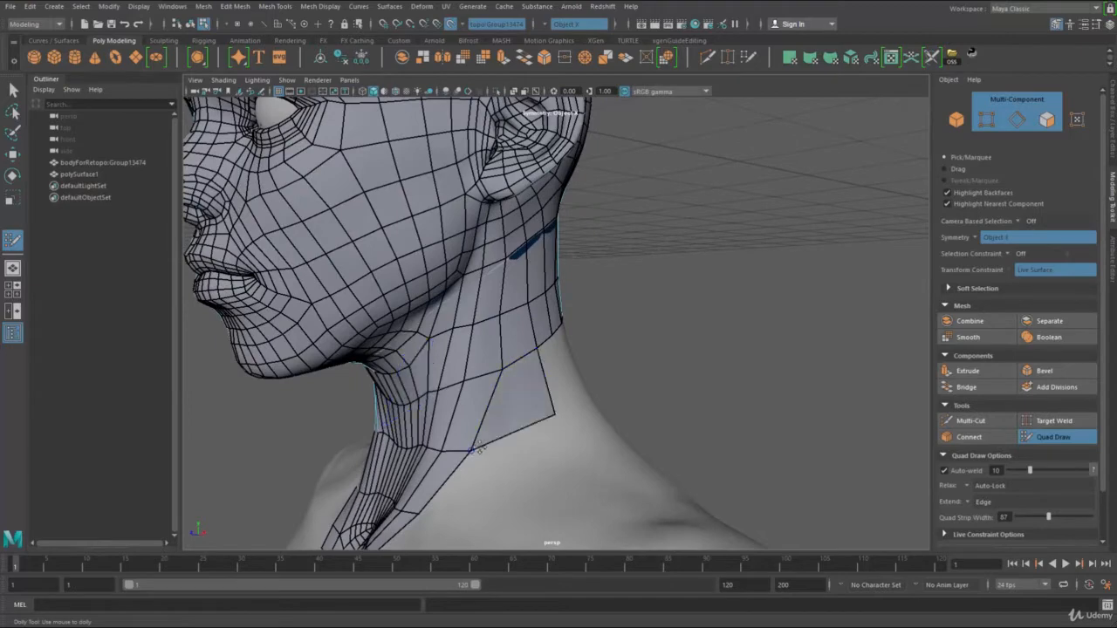
# Extend a third row of mirrored quads around the back of the neck down to its base and even out its edges
pyautogui.moveTo(626, 420)
pyautogui.keyDown('alt'); pyautogui.mouseDown()
pyautogui.moveTo(515, 430)
pyautogui.moveTo(521, 411)
pyautogui.mouseUp(); pyautogui.keyUp('alt')
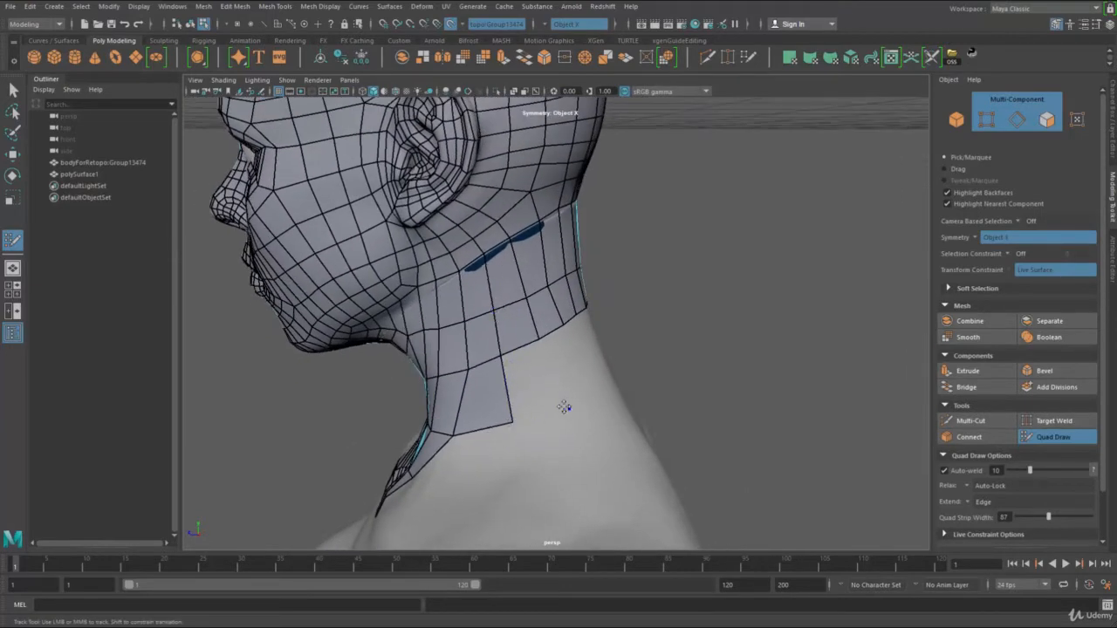
pyautogui.click(565, 406)
pyautogui.keyDown('shift'); pyautogui.click(536, 382); pyautogui.keyUp('shift')
pyautogui.moveTo(569, 407)
pyautogui.mouseDown()
pyautogui.moveTo(559, 398)
pyautogui.moveTo(531, 451)
pyautogui.moveTo(571, 444)
pyautogui.moveTo(550, 419)
pyautogui.moveTo(508, 445)
pyautogui.moveTo(564, 453)
pyautogui.moveTo(564, 397)
pyautogui.mouseUp()
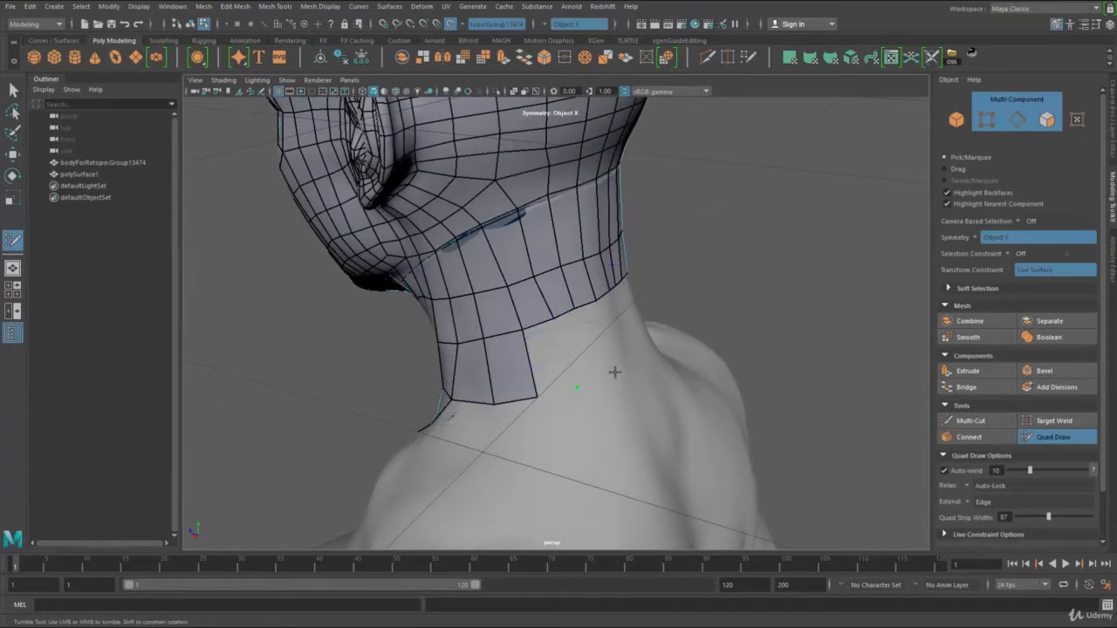
pyautogui.scroll(4, 591, 361)
pyautogui.moveTo(585, 333); pyautogui.dragTo(623, 434)
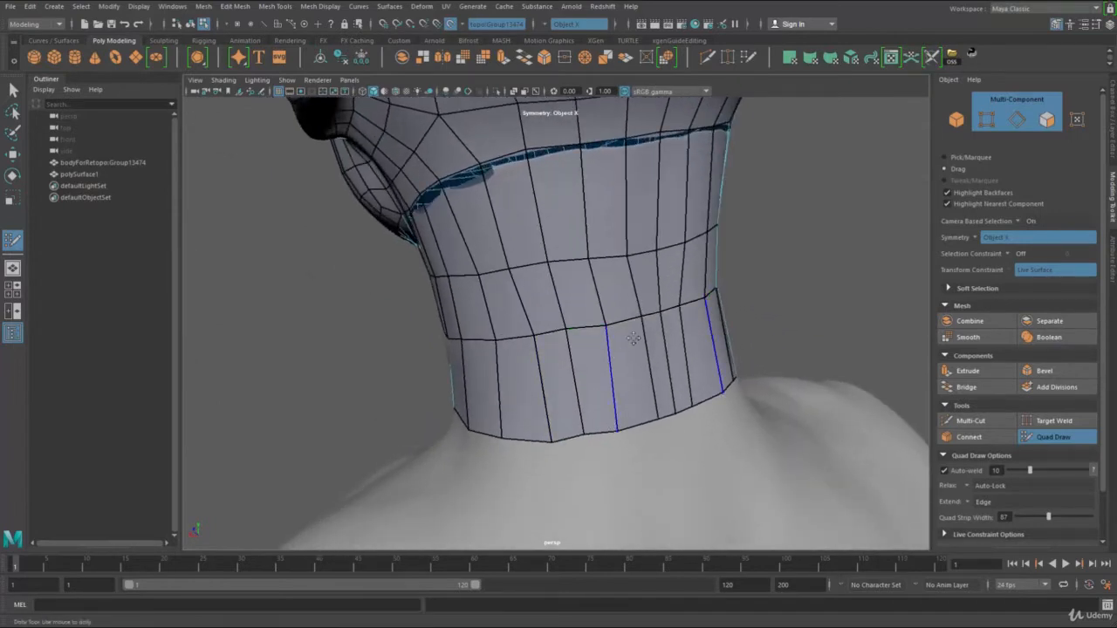
pyautogui.moveTo(610, 344)
pyautogui.keyDown('shift'); pyautogui.mouseDown()
pyautogui.moveTo(583, 305)
pyautogui.moveTo(565, 324)
pyautogui.moveTo(506, 299)
pyautogui.moveTo(496, 340)
pyautogui.moveTo(640, 352)
pyautogui.mouseUp(); pyautogui.keyUp('shift')
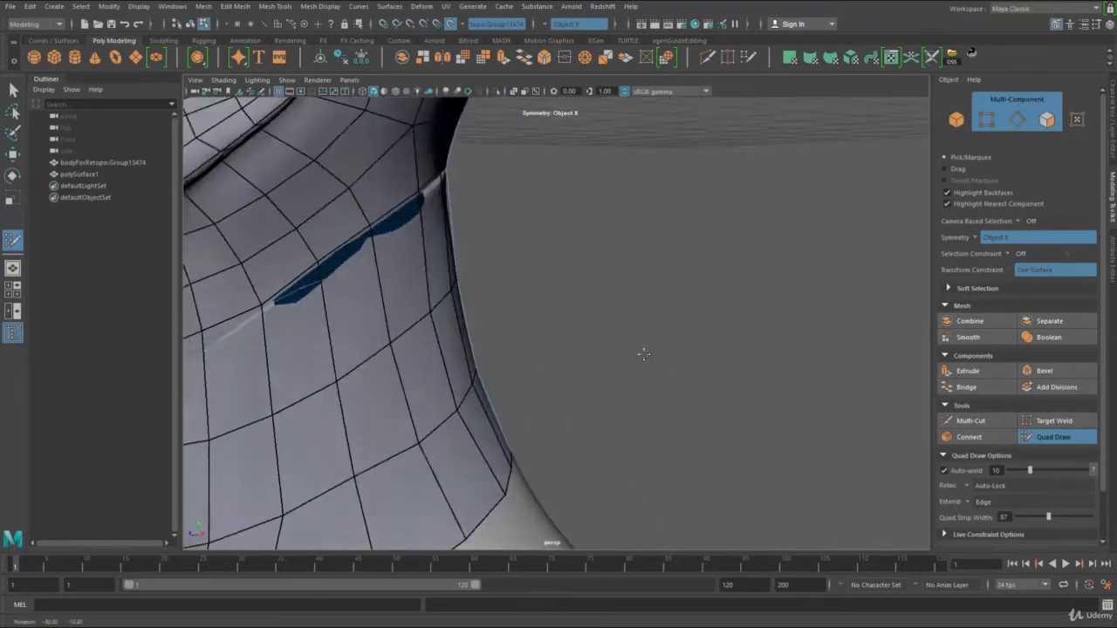
# Insert two horizontal edge loops around the neck, one through each of the two lower rows of quads
pyautogui.keyDown('alt'); pyautogui.moveTo(640, 351); pyautogui.dragTo(502, 326, button='right'); pyautogui.keyUp('alt')
pyautogui.keyDown('alt'); pyautogui.moveTo(501, 325); pyautogui.dragTo(604, 271); pyautogui.keyUp('alt')
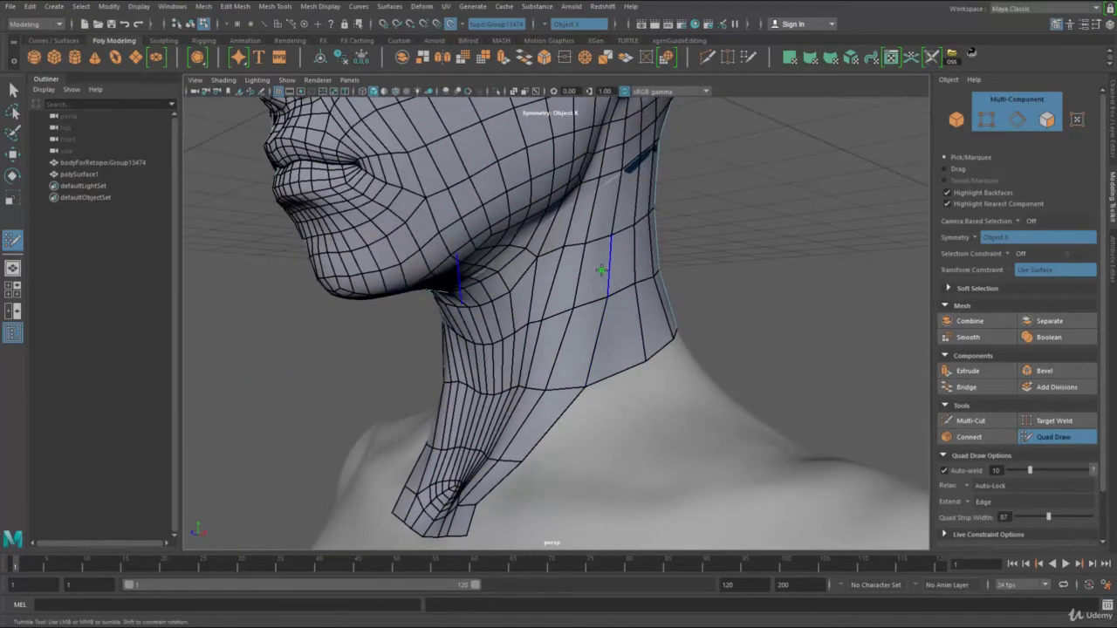
pyautogui.keyDown('ctrl'); pyautogui.click(601, 267); pyautogui.keyUp('ctrl')
pyautogui.keyDown('ctrl'); pyautogui.click(607, 341); pyautogui.keyUp('ctrl')
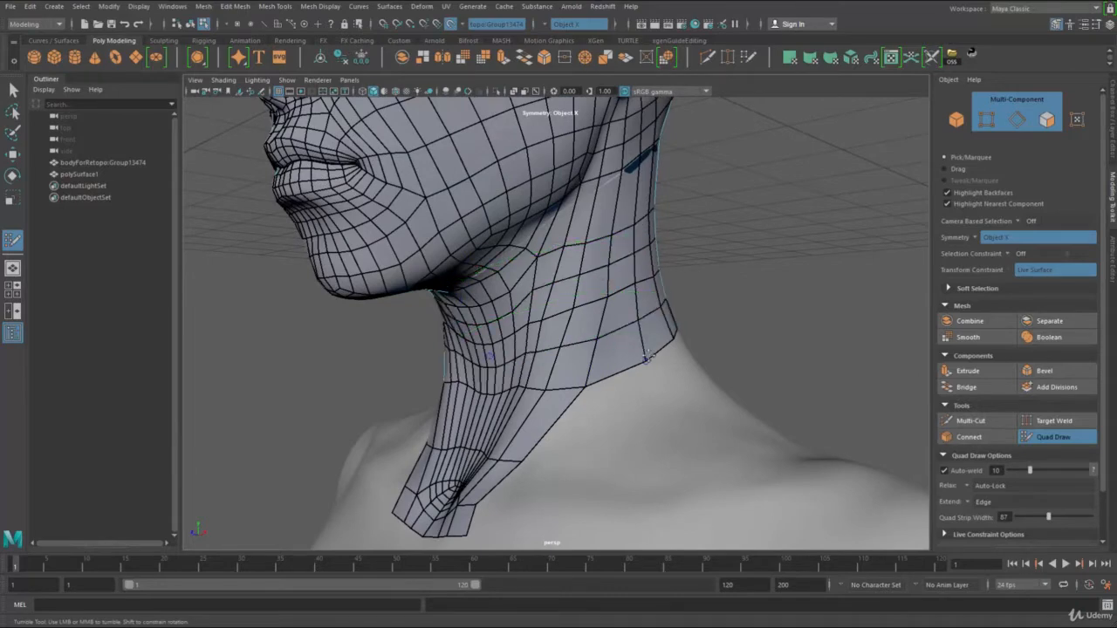
# Relax the quads on the side and back of the neck to even out the loops, undoing an unwanted adjustment
pyautogui.keyDown('alt'); pyautogui.moveTo(641, 346); pyautogui.dragTo(614, 337, button='right'); pyautogui.keyUp('alt')
pyautogui.keyDown('alt'); pyautogui.moveTo(615, 335); pyautogui.dragTo(579, 249); pyautogui.keyUp('alt')
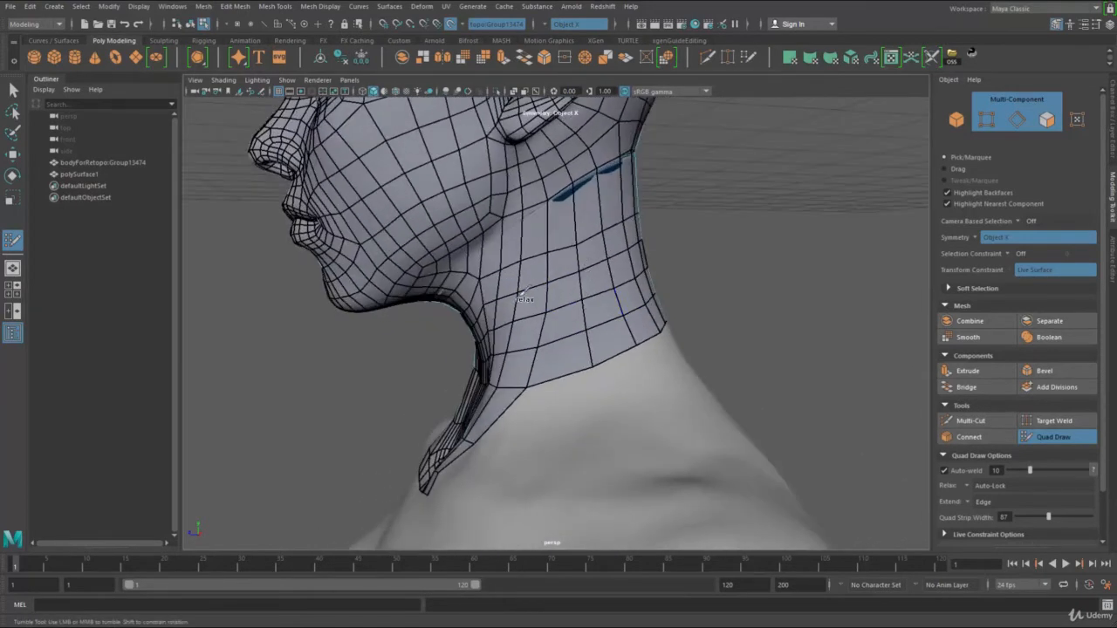
pyautogui.keyDown('alt'); pyautogui.moveTo(691, 263); pyautogui.dragTo(590, 257); pyautogui.keyUp('alt')
pyautogui.hotkey('ctrl', 'z')
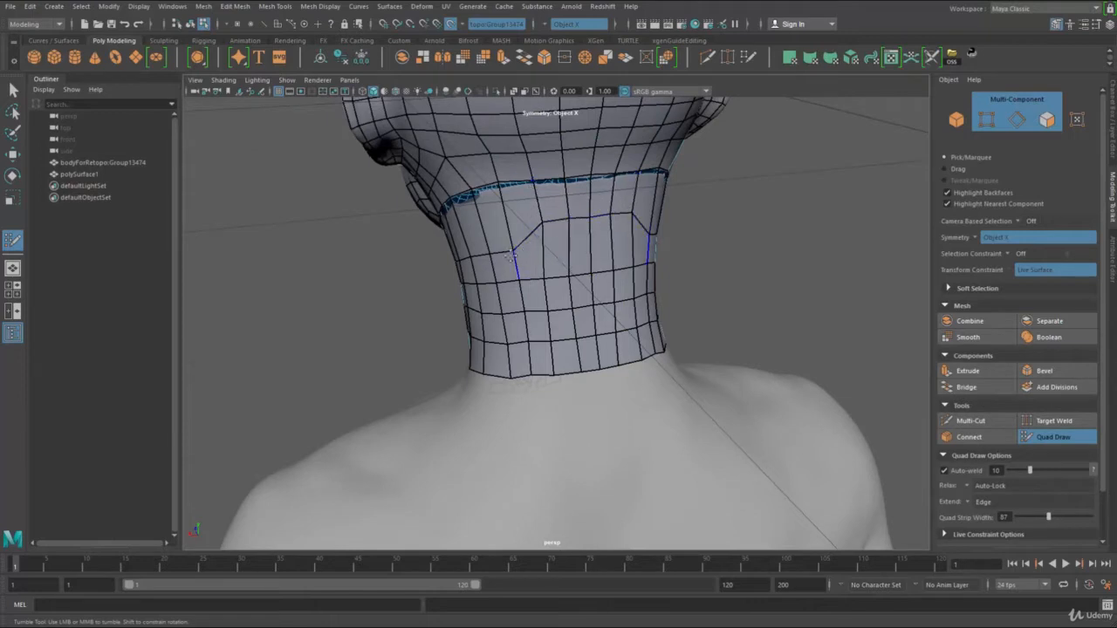
pyautogui.keyDown('alt'); pyautogui.moveTo(513, 254); pyautogui.dragTo(557, 260); pyautogui.keyUp('alt')
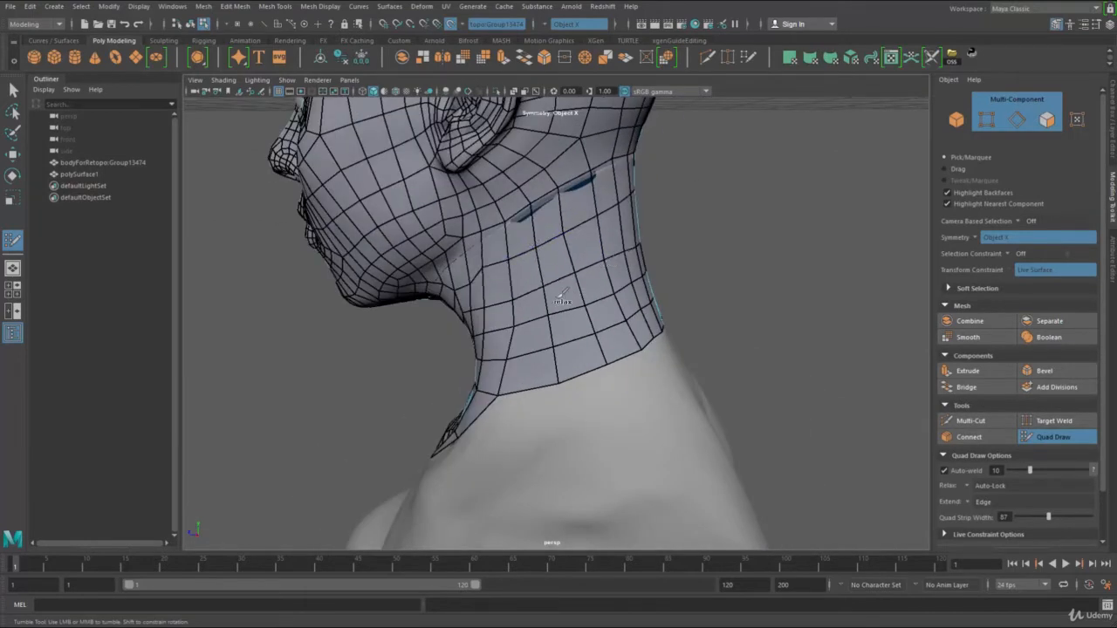
pyautogui.keyDown('alt'); pyautogui.moveTo(675, 241); pyautogui.dragTo(584, 316); pyautogui.keyUp('alt')
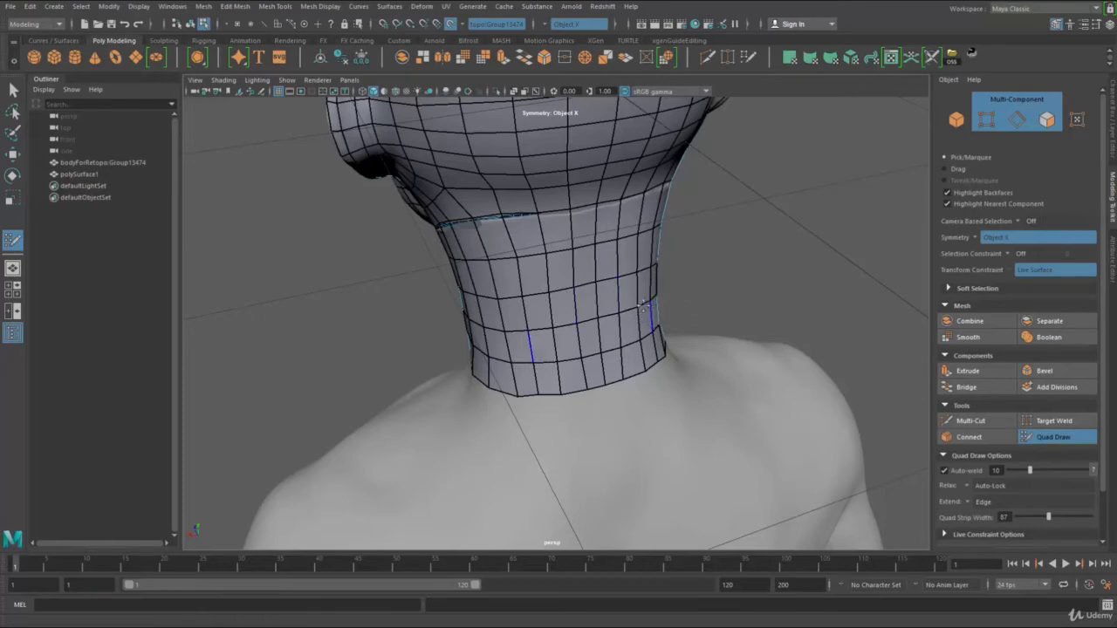
pyautogui.keyDown('alt'); pyautogui.moveTo(642, 314); pyautogui.dragTo(641, 295); pyautogui.keyUp('alt')
pyautogui.keyDown('alt'); pyautogui.moveTo(543, 336); pyautogui.dragTo(588, 295); pyautogui.keyUp('alt')
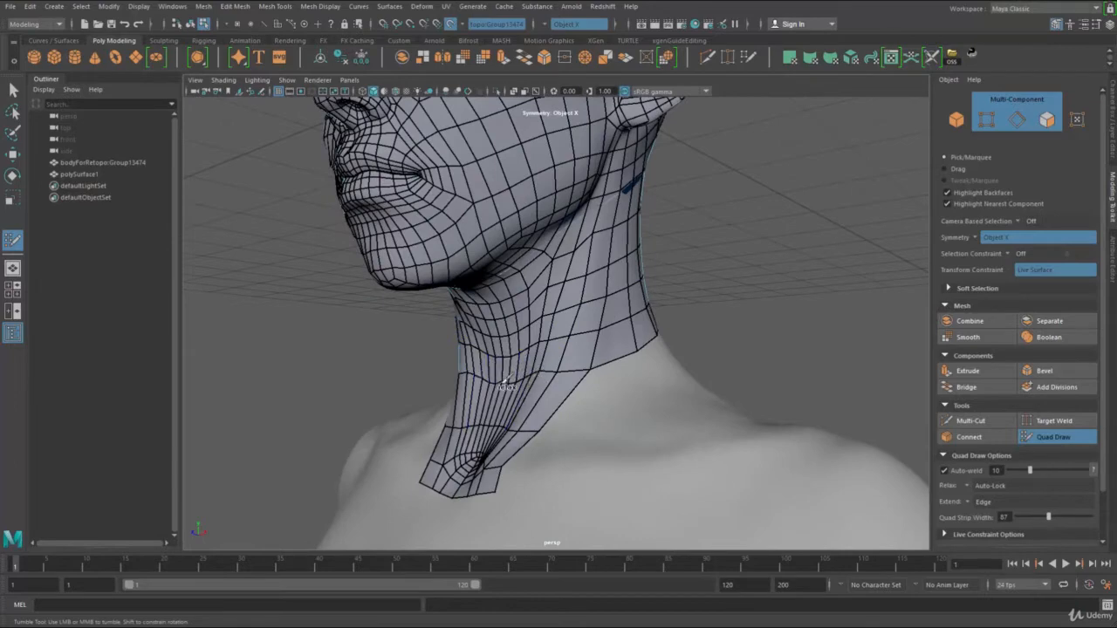
# Relax the dipping edge loop across the front of the lower neck so it curves more smoothly
pyautogui.keyDown('alt'); pyautogui.moveTo(489, 424); pyautogui.dragTo(510, 429); pyautogui.keyUp('alt')
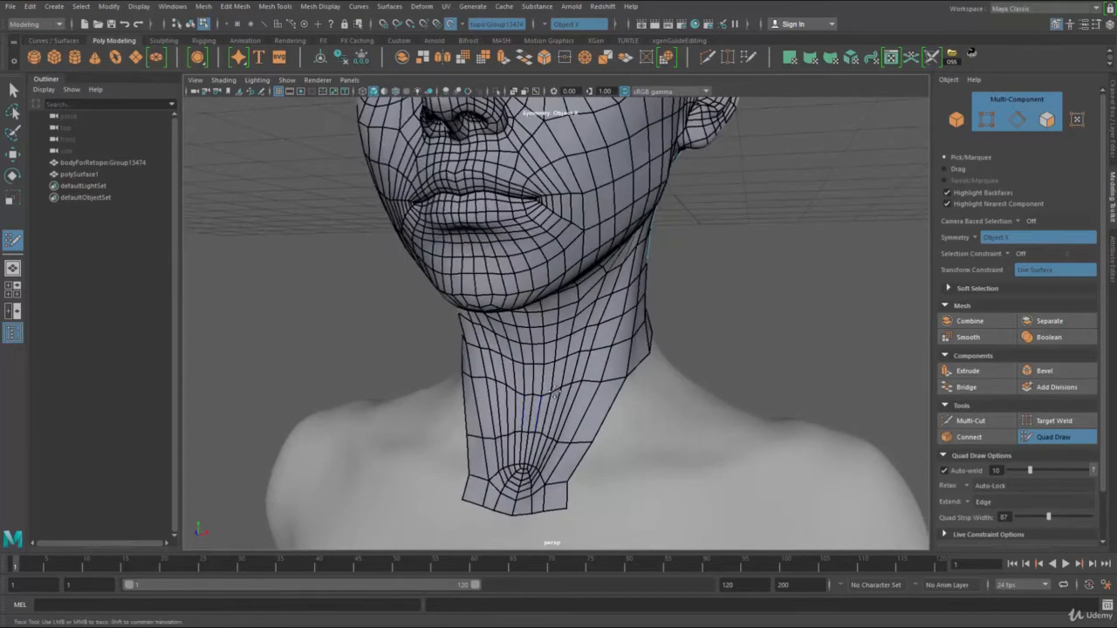
pyautogui.keyDown('alt'); pyautogui.moveTo(510, 429); pyautogui.dragTo(538, 436, button='right'); pyautogui.keyUp('alt')
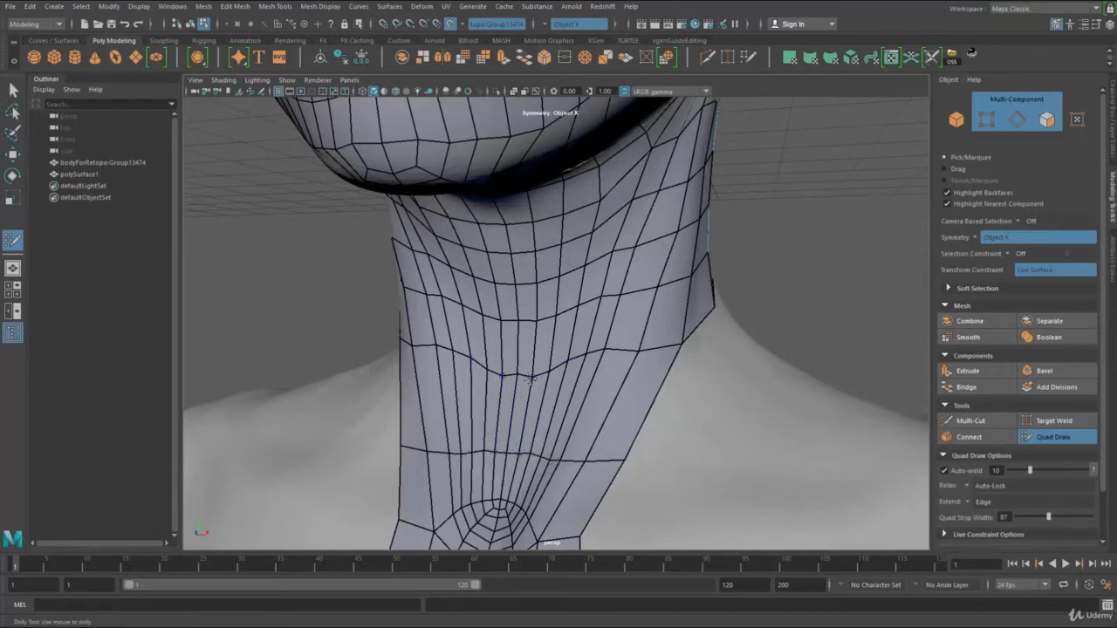
pyautogui.moveTo(609, 348); pyautogui.dragTo(567, 369)
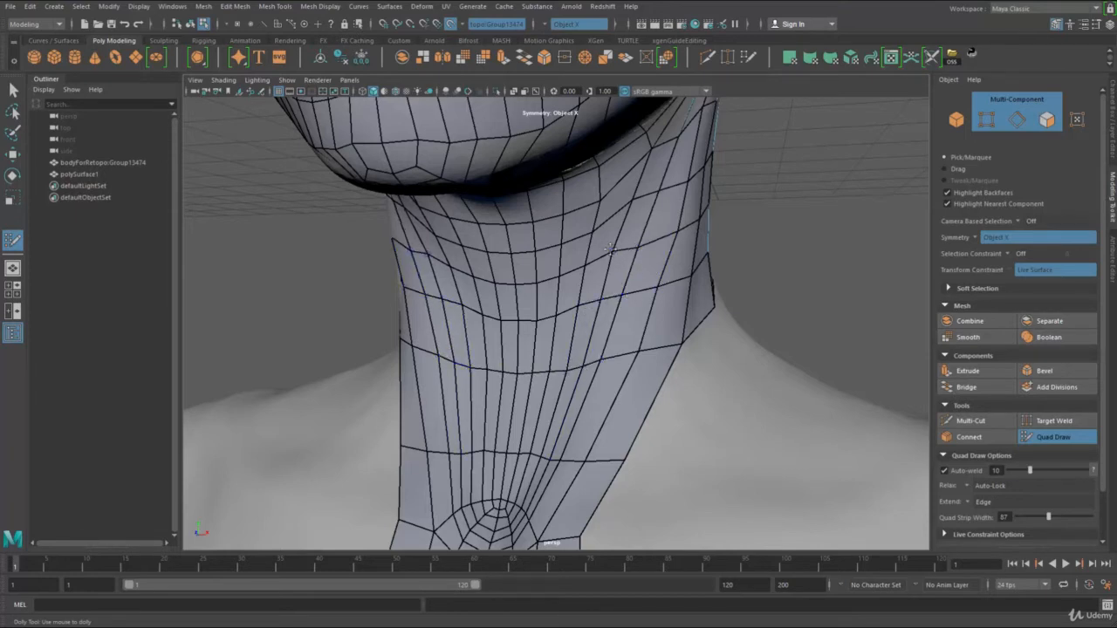
# Fill three mirrored quads along the side of the neck base, flaring out onto the shoulder and collarbone
pyautogui.keyDown('alt'); pyautogui.moveTo(639, 350); pyautogui.dragTo(614, 446, button='right'); pyautogui.keyUp('alt')
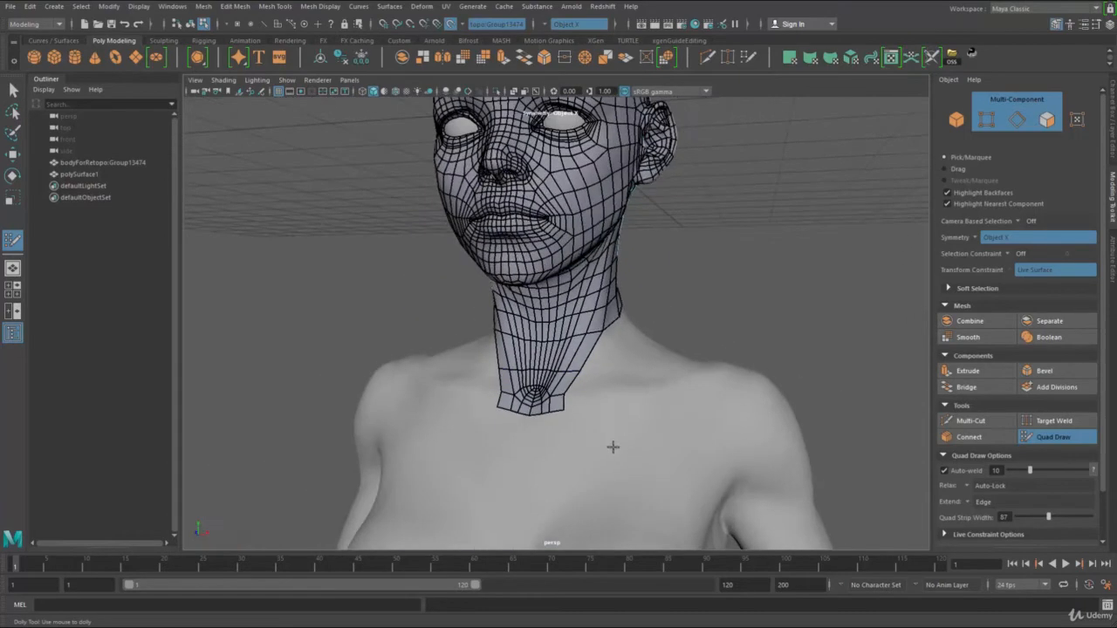
pyautogui.keyDown('alt'); pyautogui.moveTo(613, 445); pyautogui.dragTo(436, 410); pyautogui.keyUp('alt')
pyautogui.keyDown('alt'); pyautogui.moveTo(523, 410); pyautogui.dragTo(593, 396, button='right'); pyautogui.keyUp('alt')
pyautogui.keyDown('alt'); pyautogui.moveTo(593, 396); pyautogui.dragTo(621, 370); pyautogui.keyUp('alt')
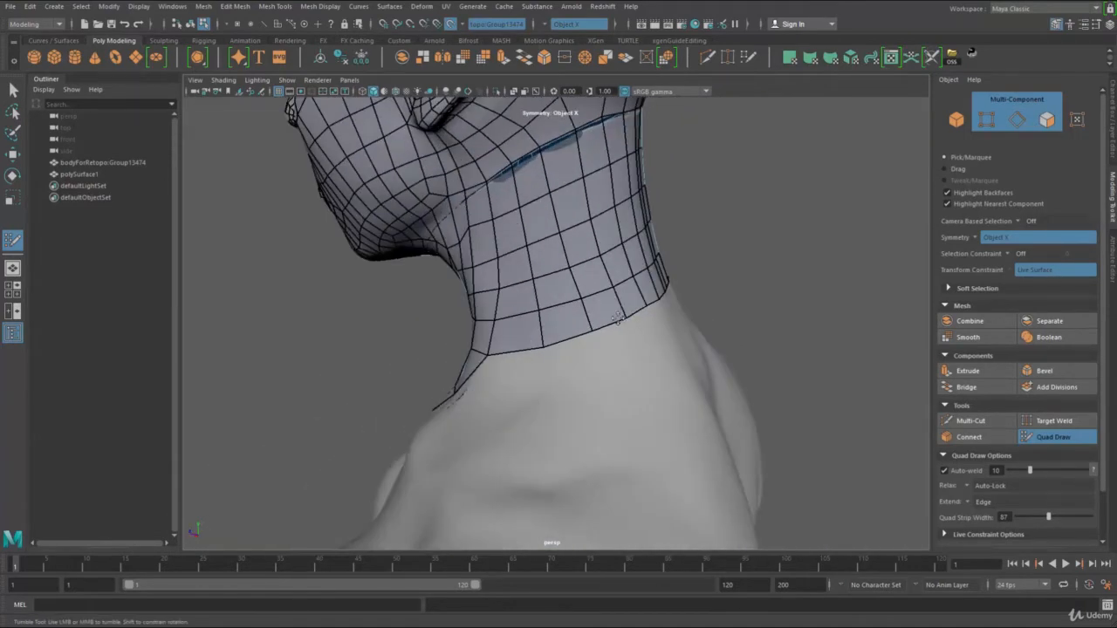
pyautogui.keyDown('alt'); pyautogui.moveTo(645, 309); pyautogui.dragTo(681, 379); pyautogui.keyUp('alt')
pyautogui.keyDown('alt'); pyautogui.moveTo(680, 380); pyautogui.dragTo(591, 393, button='right'); pyautogui.keyUp('alt')
pyautogui.keyDown('alt'); pyautogui.moveTo(591, 393); pyautogui.dragTo(562, 376, button='middle'); pyautogui.keyUp('alt')
pyautogui.keyDown('alt'); pyautogui.moveTo(562, 376); pyautogui.dragTo(602, 392, button='right'); pyautogui.keyUp('alt')
pyautogui.keyDown('shift'); pyautogui.click(591, 350); pyautogui.keyUp('shift')
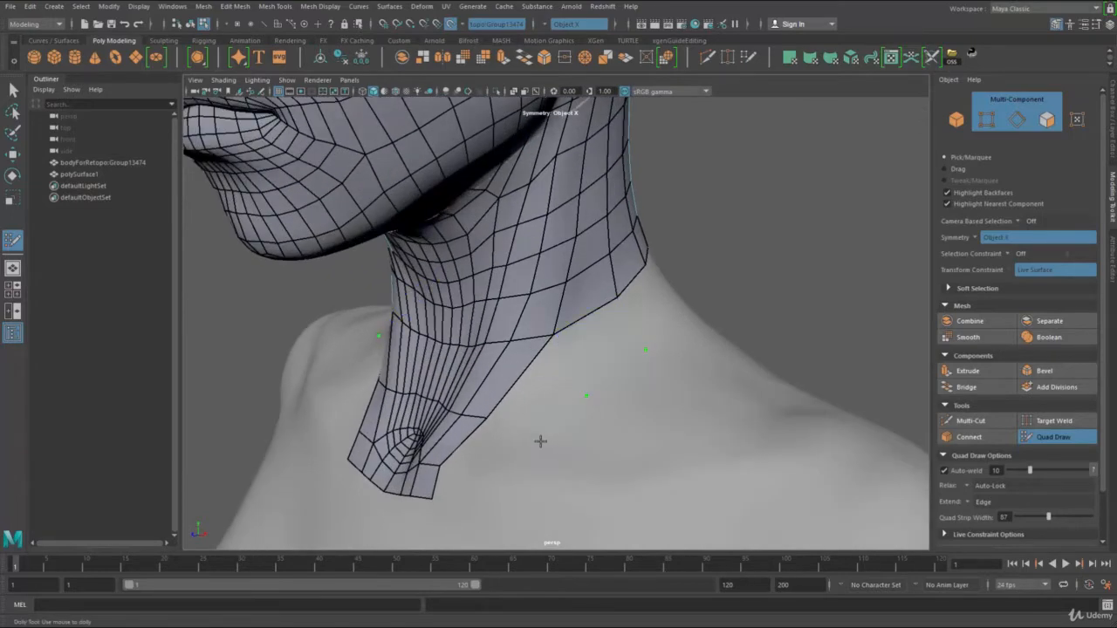
pyautogui.click(542, 439)
pyautogui.keyDown('shift'); pyautogui.click(538, 403); pyautogui.keyUp('shift')
pyautogui.moveTo(542, 439); pyautogui.dragTo(550, 438)
pyautogui.click(532, 470)
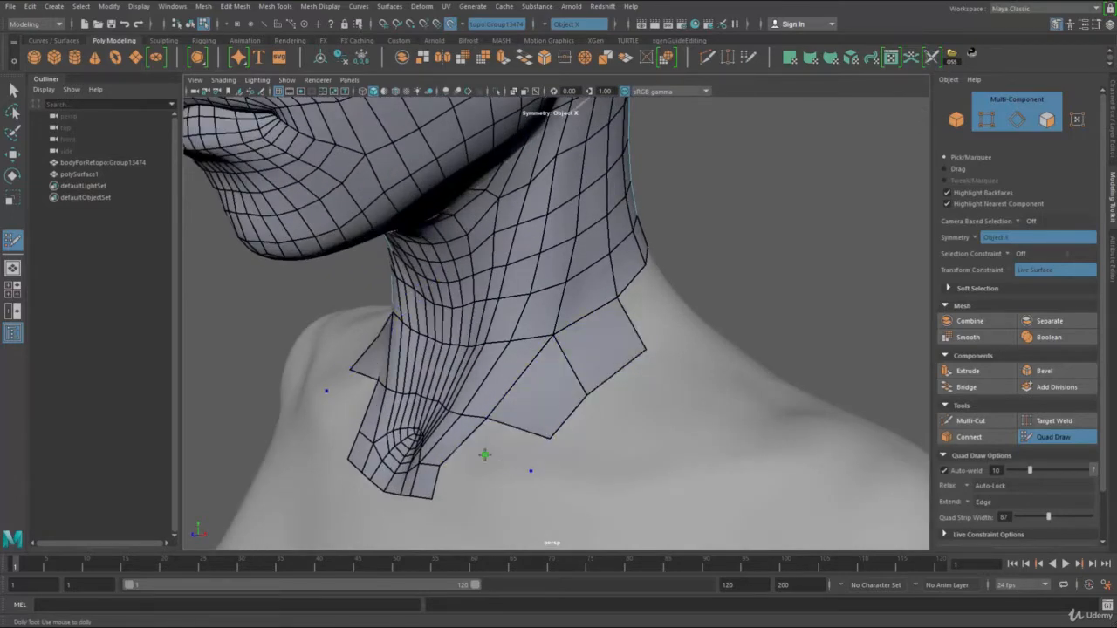
pyautogui.keyDown('shift'); pyautogui.click(494, 450); pyautogui.keyUp('shift')
# Continue the flared row of quads around the back of the neck base and close it across the centre
pyautogui.keyDown('alt'); pyautogui.moveTo(656, 370); pyautogui.dragTo(596, 424); pyautogui.keyUp('alt')
pyautogui.click(626, 415)
pyautogui.keyDown('shift'); pyautogui.click(590, 393); pyautogui.keyUp('shift')
pyautogui.click(636, 407)
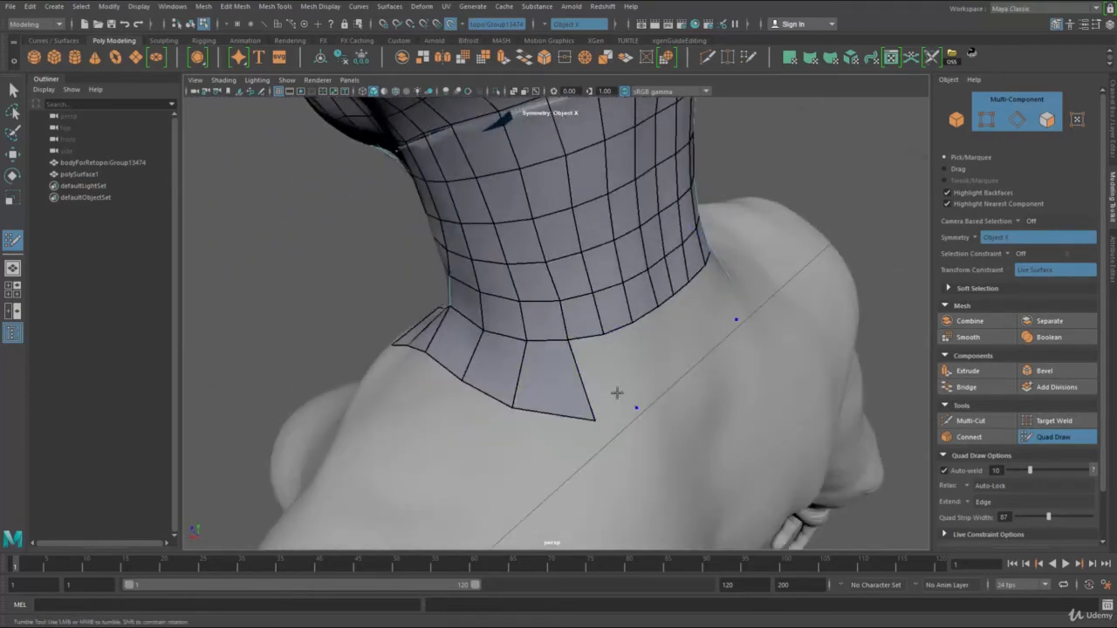
pyautogui.keyDown('shift'); pyautogui.click(687, 415); pyautogui.keyUp('shift')
pyautogui.keyDown('alt'); pyautogui.moveTo(691, 407); pyautogui.dragTo(616, 378); pyautogui.keyUp('alt')
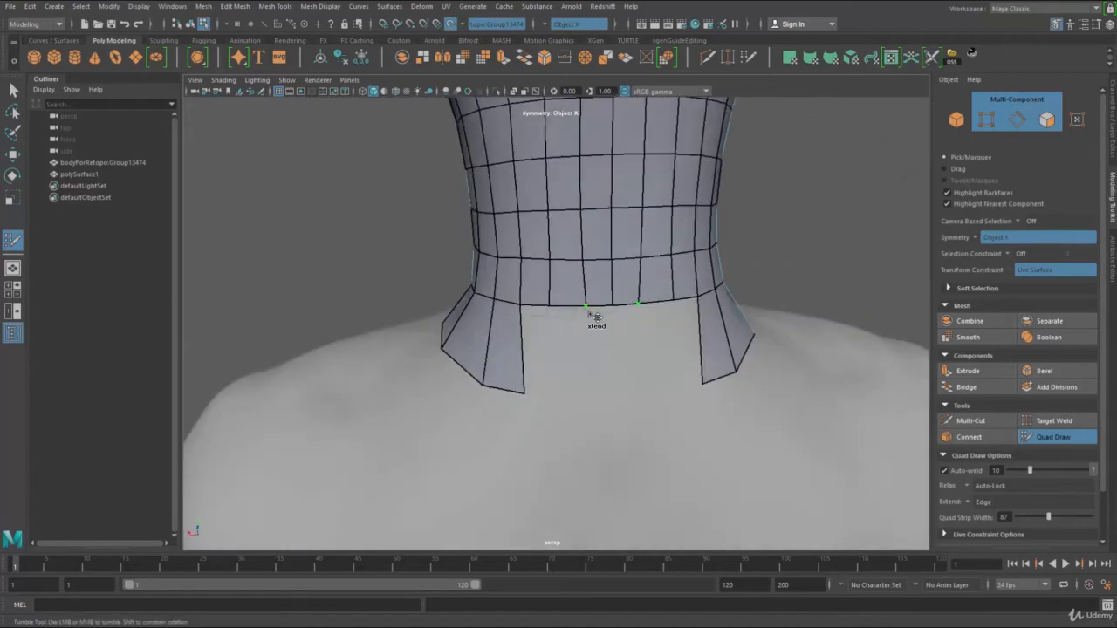
pyautogui.moveTo(593, 316); pyautogui.dragTo(611, 393)
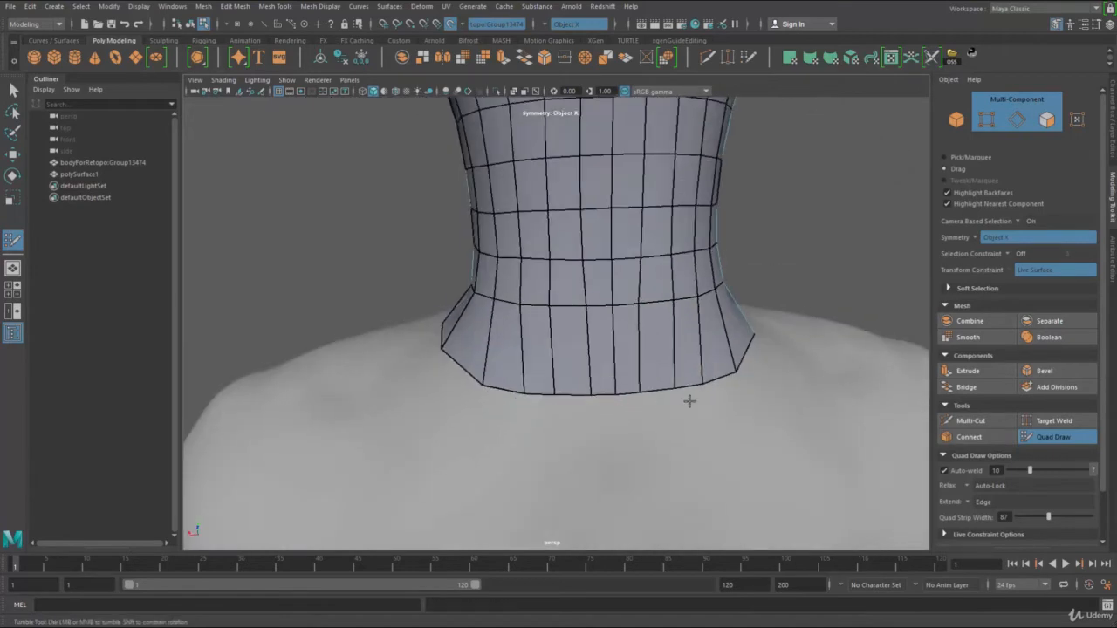
# Examine the new row of quads around the neck base from the back, side and front
pyautogui.keyDown('alt'); pyautogui.moveTo(711, 376); pyautogui.dragTo(711, 419); pyautogui.keyUp('alt')
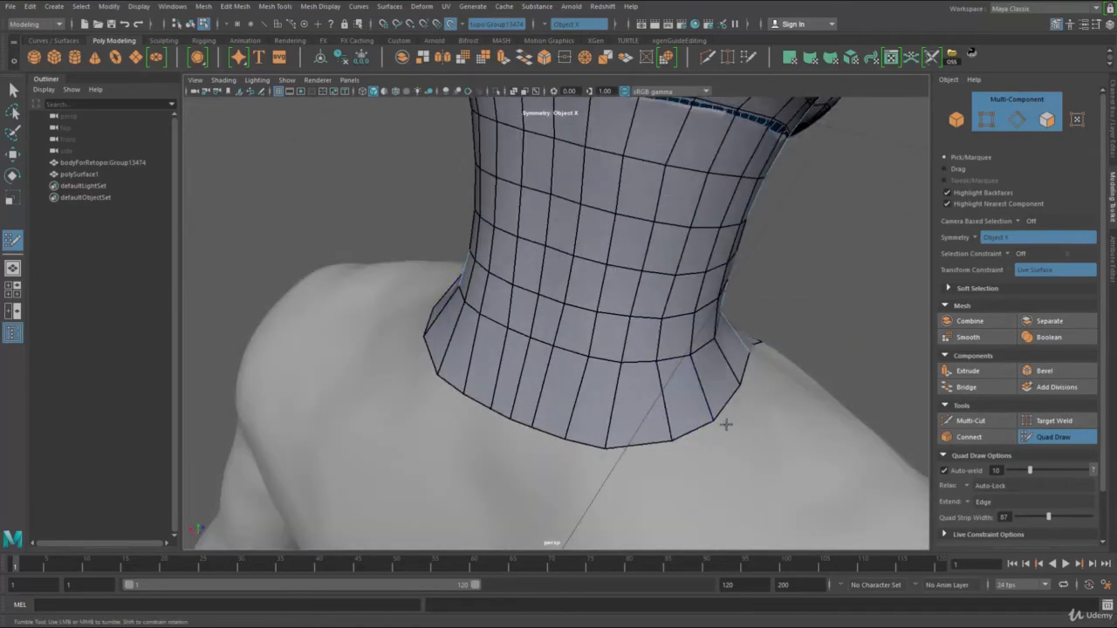
pyautogui.keyDown('alt'); pyautogui.moveTo(690, 384); pyautogui.dragTo(533, 392, button='right'); pyautogui.keyUp('alt')
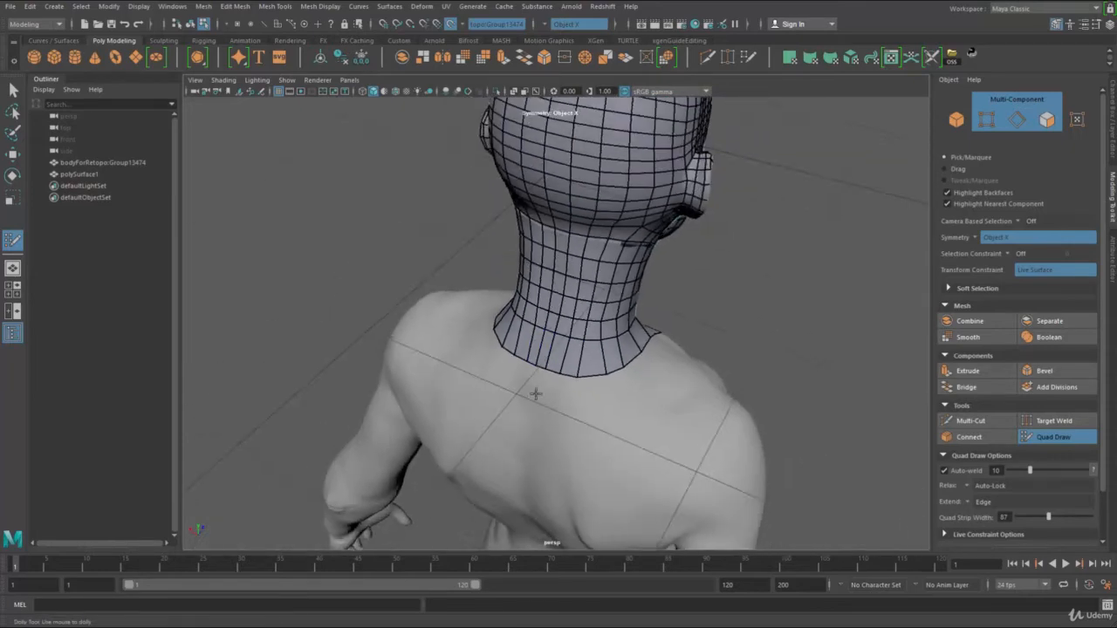
pyautogui.keyDown('alt'); pyautogui.moveTo(533, 392); pyautogui.dragTo(650, 366); pyautogui.keyUp('alt')
pyautogui.keyDown('alt'); pyautogui.moveTo(650, 367); pyautogui.dragTo(748, 448, button='right'); pyautogui.keyUp('alt')
pyautogui.keyDown('alt'); pyautogui.moveTo(747, 449); pyautogui.dragTo(594, 386); pyautogui.keyUp('alt')
pyautogui.keyDown('alt'); pyautogui.moveTo(594, 386); pyautogui.dragTo(481, 391, button='right'); pyautogui.keyUp('alt')
pyautogui.keyDown('alt'); pyautogui.moveTo(480, 391); pyautogui.dragTo(723, 395); pyautogui.keyUp('alt')
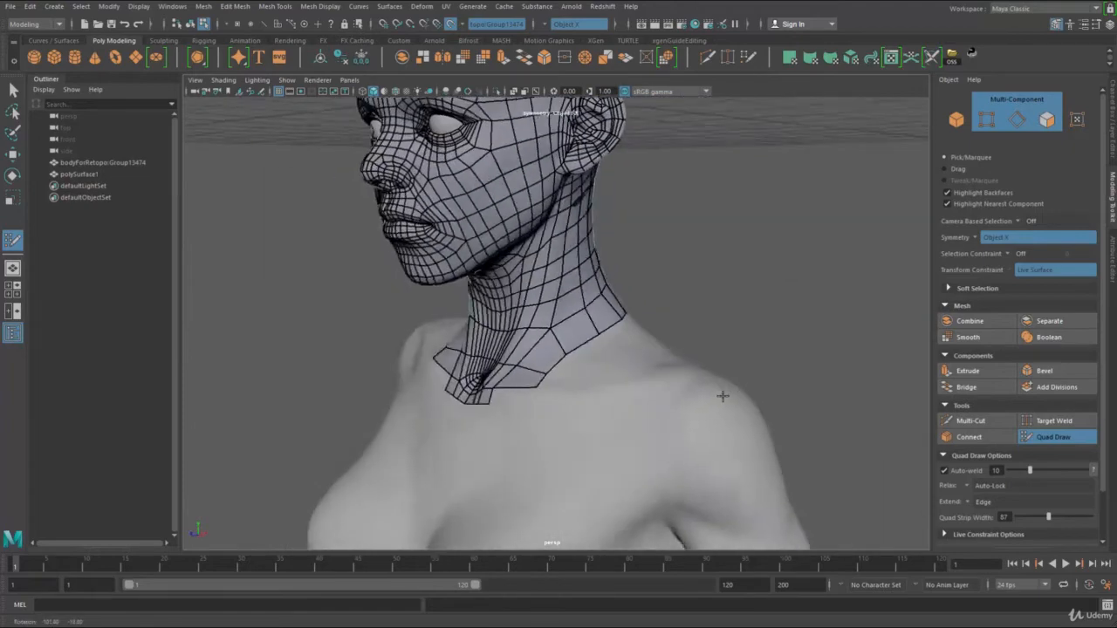
pyautogui.keyDown('alt'); pyautogui.moveTo(723, 394); pyautogui.dragTo(348, 261, button='right'); pyautogui.keyUp('alt')
pyautogui.keyDown('alt'); pyautogui.moveTo(348, 262); pyautogui.dragTo(436, 332); pyautogui.keyUp('alt')
pyautogui.keyDown('alt'); pyautogui.moveTo(436, 332); pyautogui.dragTo(626, 461, button='right'); pyautogui.keyUp('alt')
pyautogui.keyDown('alt'); pyautogui.moveTo(625, 462); pyautogui.dragTo(594, 372); pyautogui.keyUp('alt')
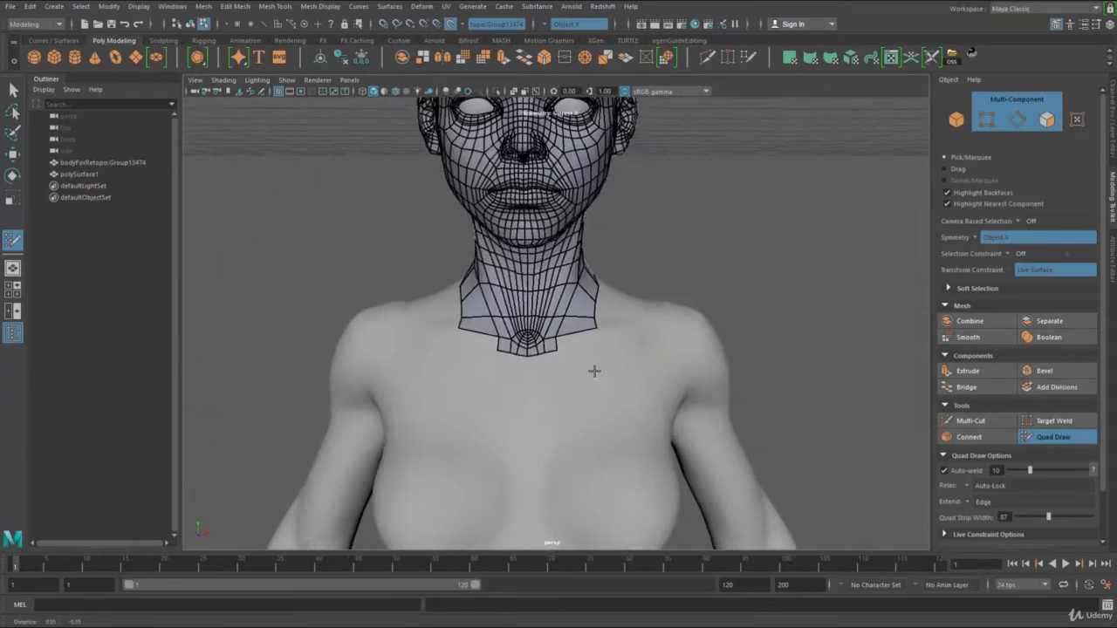
# Even out the outer border vertices above the collarbone and fill a mirrored quad beside the mesh around the throat pit
pyautogui.keyDown('alt'); pyautogui.moveTo(594, 372); pyautogui.dragTo(629, 398, button='right'); pyautogui.keyUp('alt')
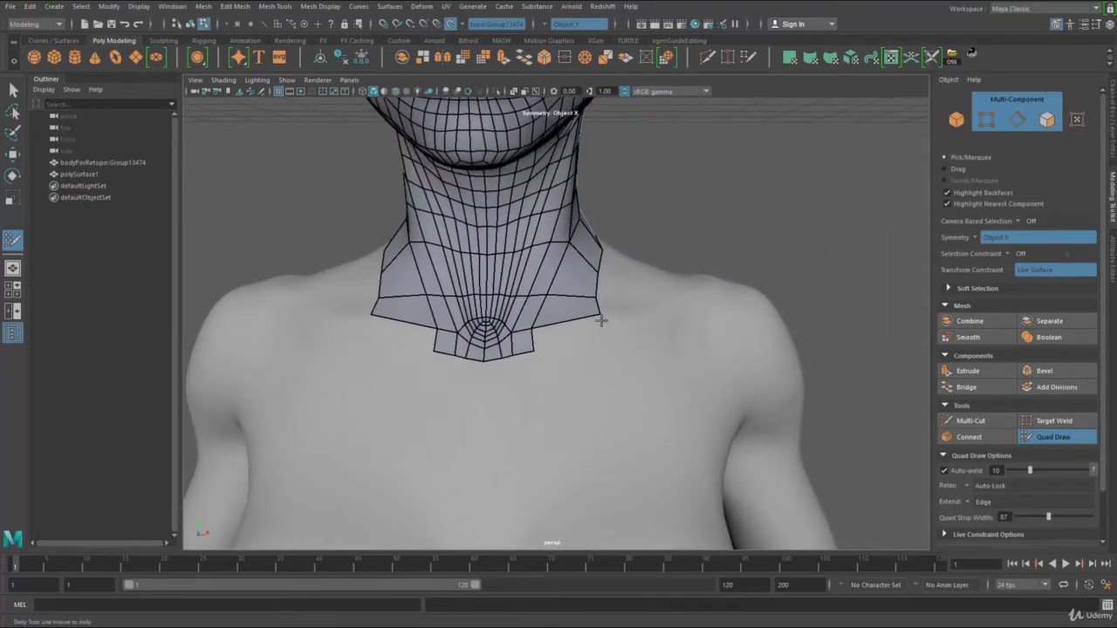
pyautogui.keyDown('alt'); pyautogui.moveTo(601, 320); pyautogui.dragTo(615, 341); pyautogui.keyUp('alt')
pyautogui.keyDown('alt'); pyautogui.moveTo(616, 341); pyautogui.dragTo(619, 377, button='right'); pyautogui.keyUp('alt')
pyautogui.moveTo(608, 373); pyautogui.dragTo(597, 341)
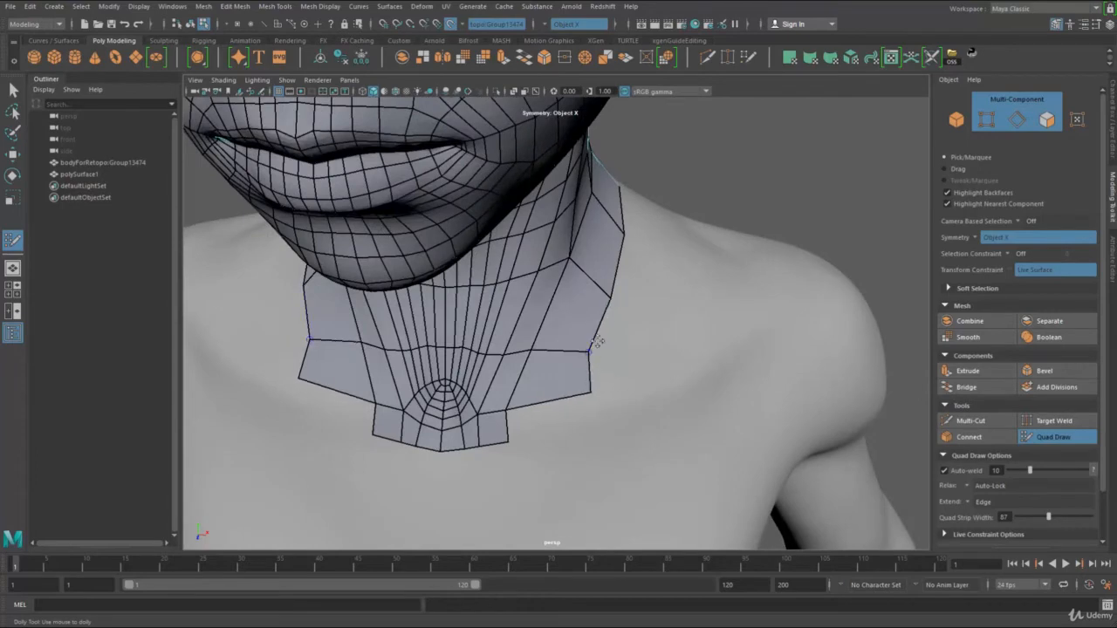
pyautogui.moveTo(609, 296); pyautogui.dragTo(603, 310)
pyautogui.moveTo(590, 398); pyautogui.dragTo(590, 402)
pyautogui.click(596, 435)
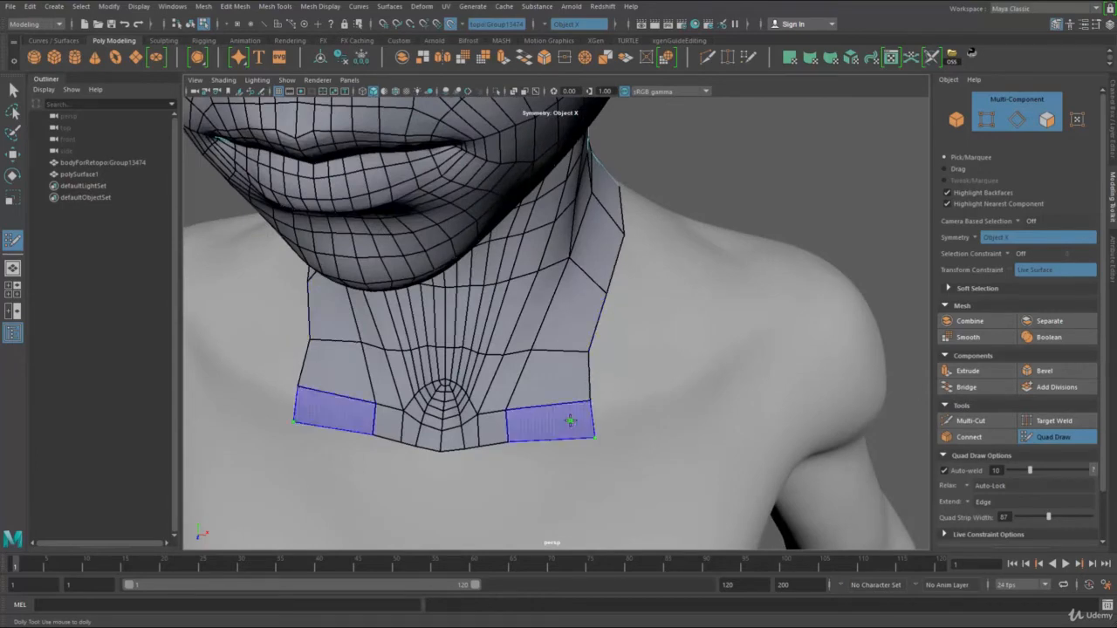
pyautogui.keyDown('shift'); pyautogui.click(571, 422); pyautogui.keyUp('shift')
# Add a short row of mirrored quads on the chest, centred below the throat pit
pyautogui.keyDown('alt'); pyautogui.moveTo(537, 454); pyautogui.dragTo(561, 428); pyautogui.keyUp('alt')
pyautogui.keyDown('alt'); pyautogui.moveTo(561, 428); pyautogui.dragTo(575, 443, button='right'); pyautogui.keyUp('alt')
pyautogui.keyDown('alt'); pyautogui.moveTo(576, 443); pyautogui.dragTo(570, 369, button='middle'); pyautogui.keyUp('alt')
pyautogui.moveTo(570, 369)
pyautogui.keyDown('alt'); pyautogui.mouseDown()
pyautogui.moveTo(578, 337)
pyautogui.moveTo(561, 379)
pyautogui.mouseUp(); pyautogui.keyUp('alt')
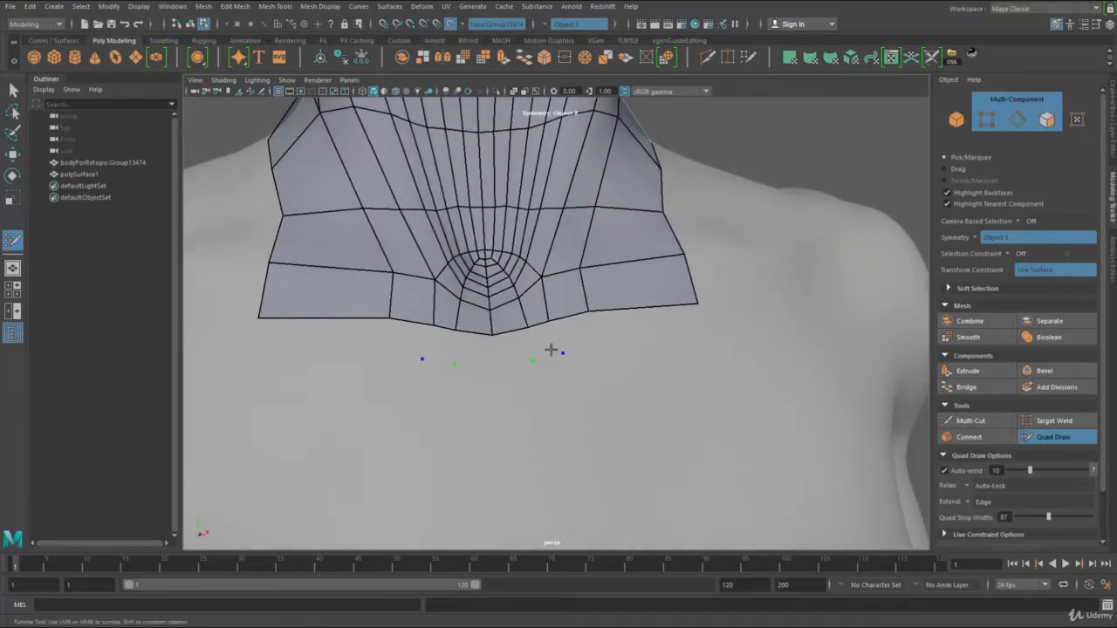
pyautogui.keyDown('shift'); pyautogui.click(508, 364); pyautogui.keyUp('shift')
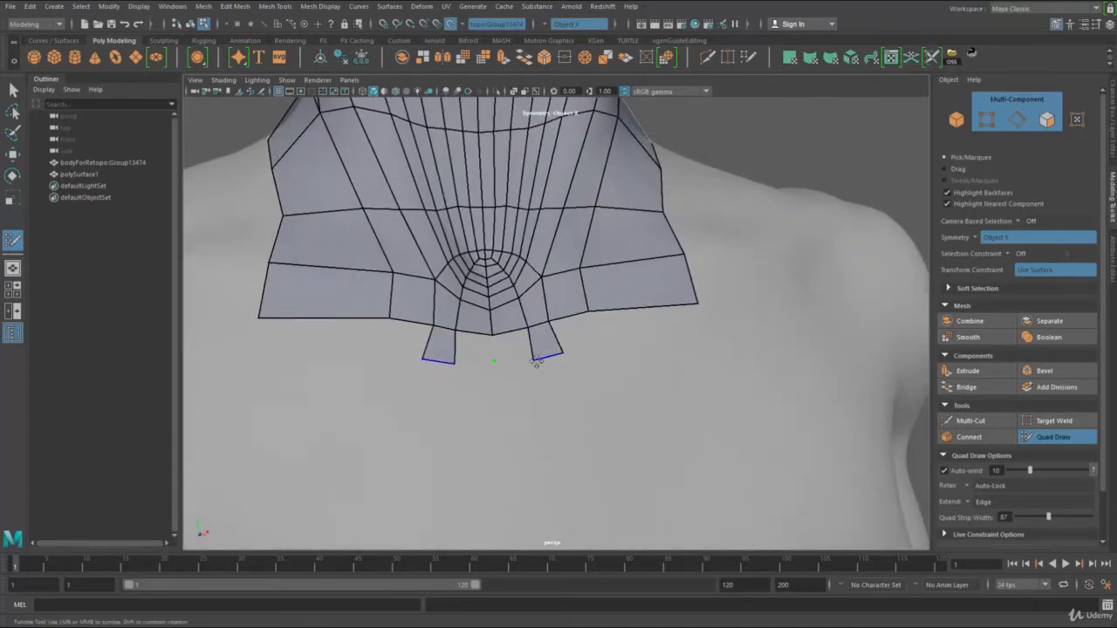
pyautogui.keyDown('shift'); pyautogui.click(516, 352); pyautogui.keyUp('shift')
pyautogui.moveTo(534, 361); pyautogui.dragTo(554, 362)
# Try to reroute the topology beside the throat pit by adding an edge loop, deleting quads and refilling the gap
pyautogui.moveTo(548, 321)
pyautogui.keyDown('alt'); pyautogui.mouseDown()
pyautogui.moveTo(523, 336)
pyautogui.moveTo(537, 349)
pyautogui.moveTo(548, 343)
pyautogui.moveTo(533, 428)
pyautogui.moveTo(576, 355)
pyautogui.mouseUp(); pyautogui.keyUp('alt')
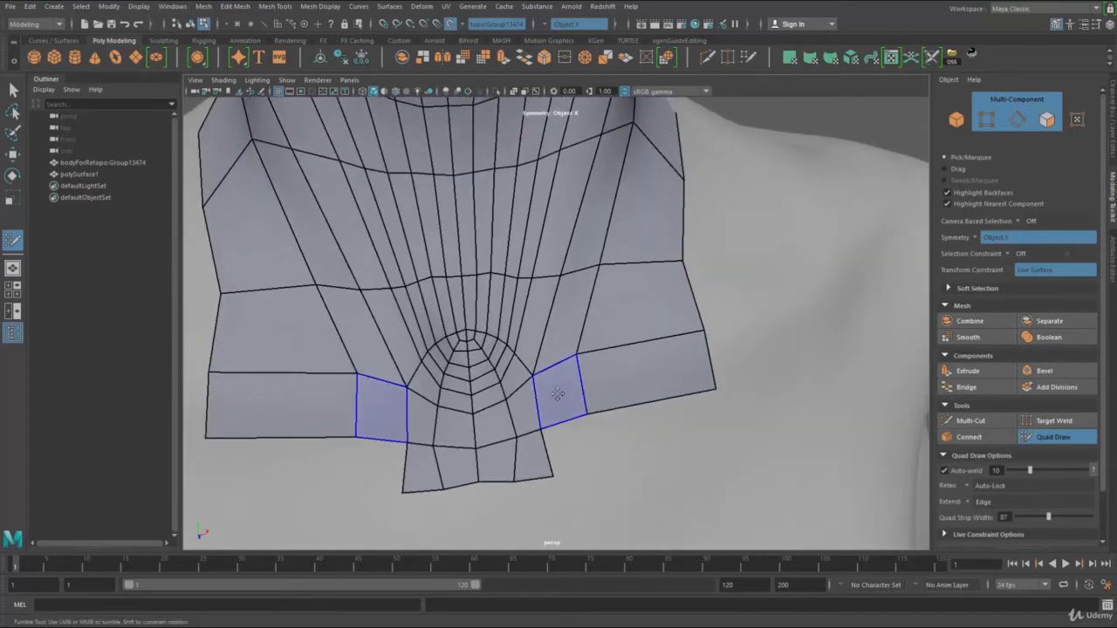
pyautogui.moveTo(524, 410)
pyautogui.keyDown('ctrl'); pyautogui.keyDown('shift'); pyautogui.mouseDown()
pyautogui.moveTo(531, 466)
pyautogui.moveTo(553, 425)
pyautogui.moveTo(527, 381)
pyautogui.mouseUp(); pyautogui.keyUp('shift'); pyautogui.keyUp('ctrl')
pyautogui.keyDown('ctrl'); pyautogui.click(544, 398); pyautogui.keyUp('ctrl')
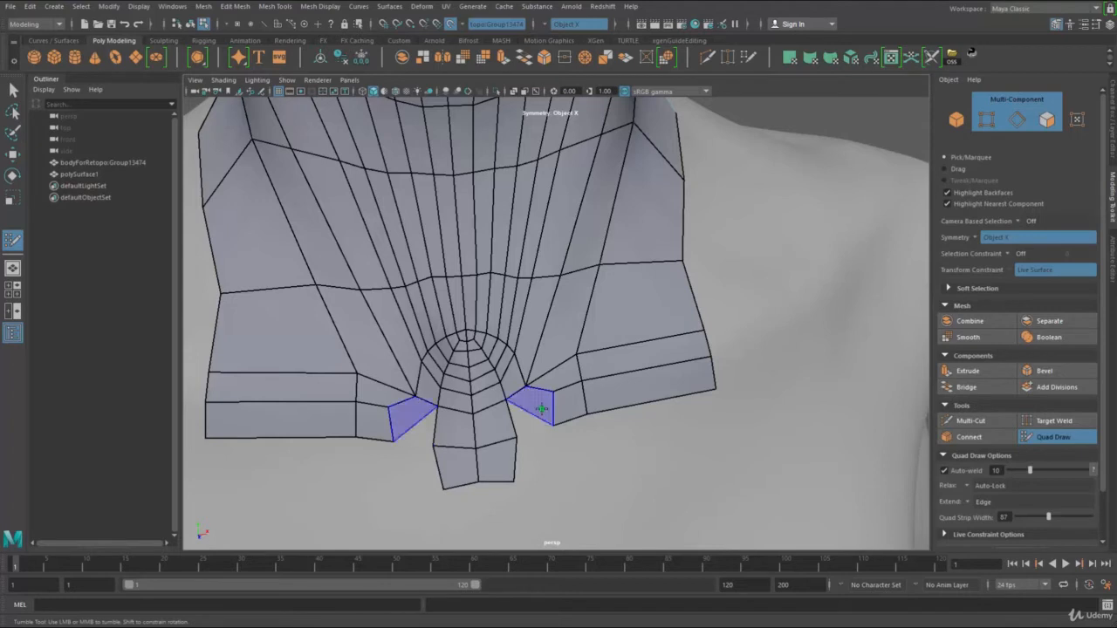
pyautogui.keyDown('shift'); pyautogui.click(533, 400); pyautogui.keyUp('shift')
pyautogui.hotkey('ctrl', 'z')
pyautogui.hotkey('ctrl', 'z')
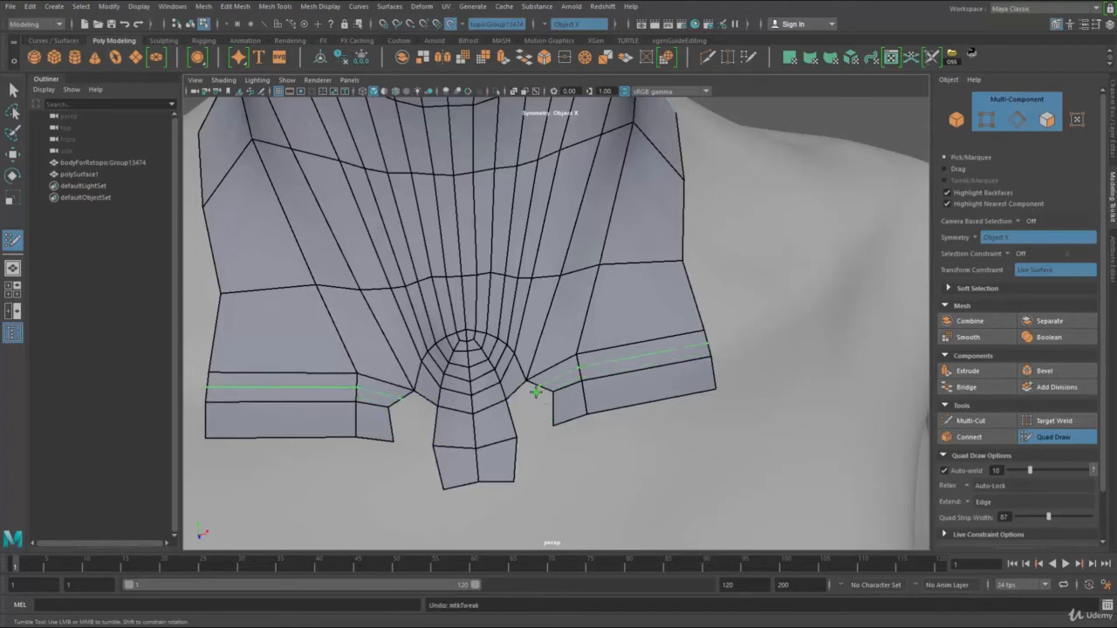
pyautogui.moveTo(519, 438); pyautogui.dragTo(508, 438)
pyautogui.click(528, 436)
pyautogui.keyDown('shift'); pyautogui.click(517, 413); pyautogui.keyUp('shift')
pyautogui.keyDown('shift'); pyautogui.click(541, 408); pyautogui.keyUp('shift')
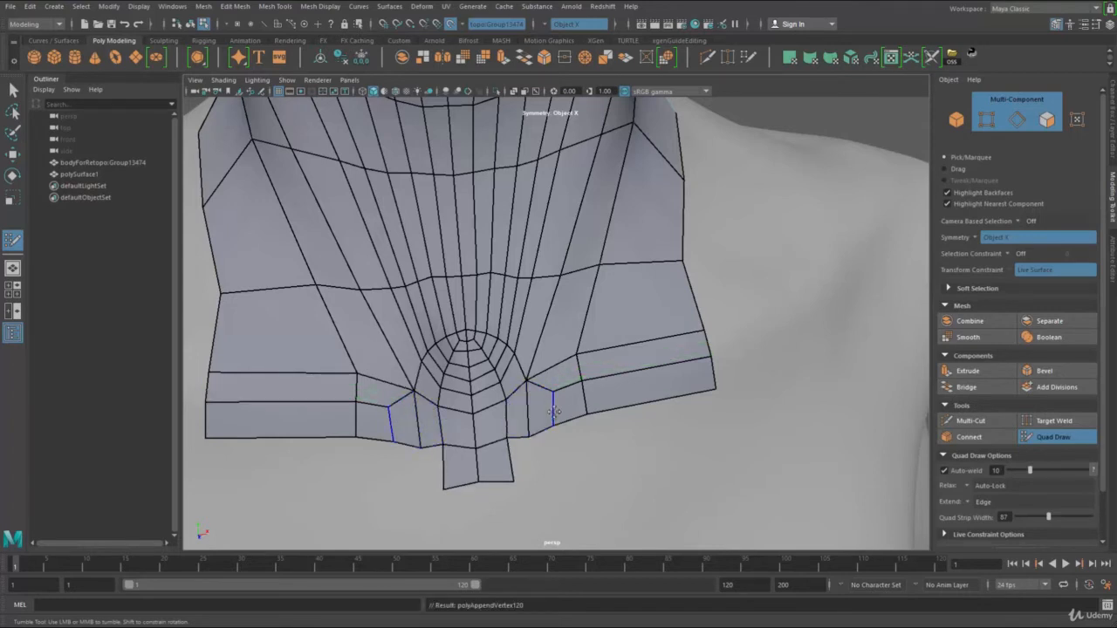
pyautogui.hotkey('ctrl', 'z')
pyautogui.hotkey('ctrl', 'z')
pyautogui.hotkey('ctrl', 'z')
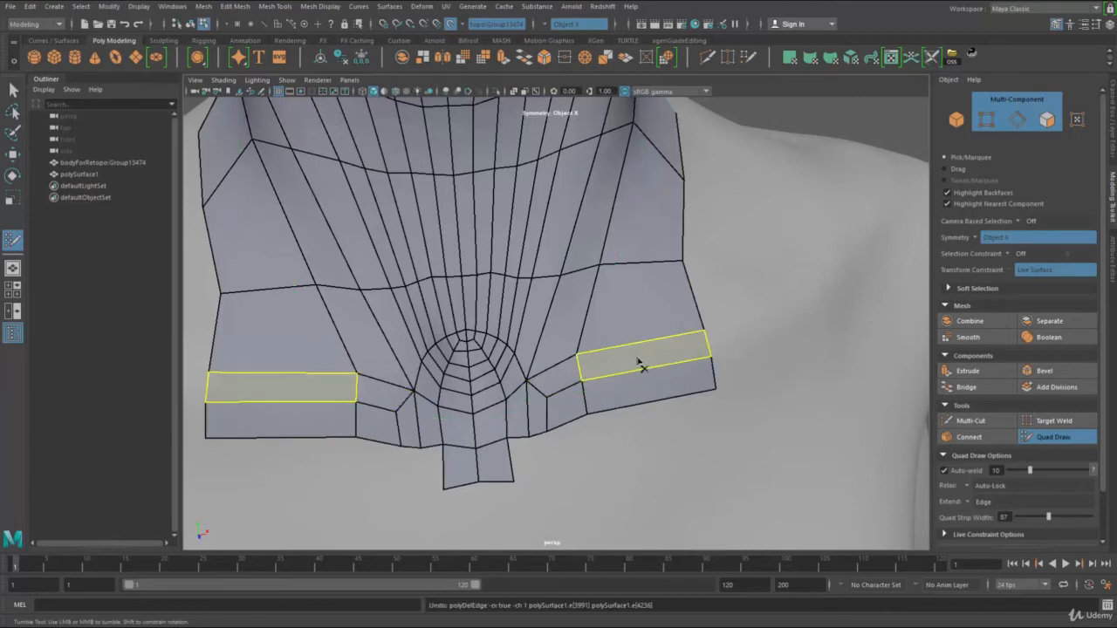
# Delete the outer collarbone quads, then undo that deletion and the rerouting attempt beside the throat pit
pyautogui.moveTo(638, 361)
pyautogui.keyDown('ctrl'); pyautogui.keyDown('shift'); pyautogui.mouseDown()
pyautogui.moveTo(548, 389)
pyautogui.moveTo(728, 389)
pyautogui.mouseUp(); pyautogui.keyUp('shift'); pyautogui.keyUp('ctrl')
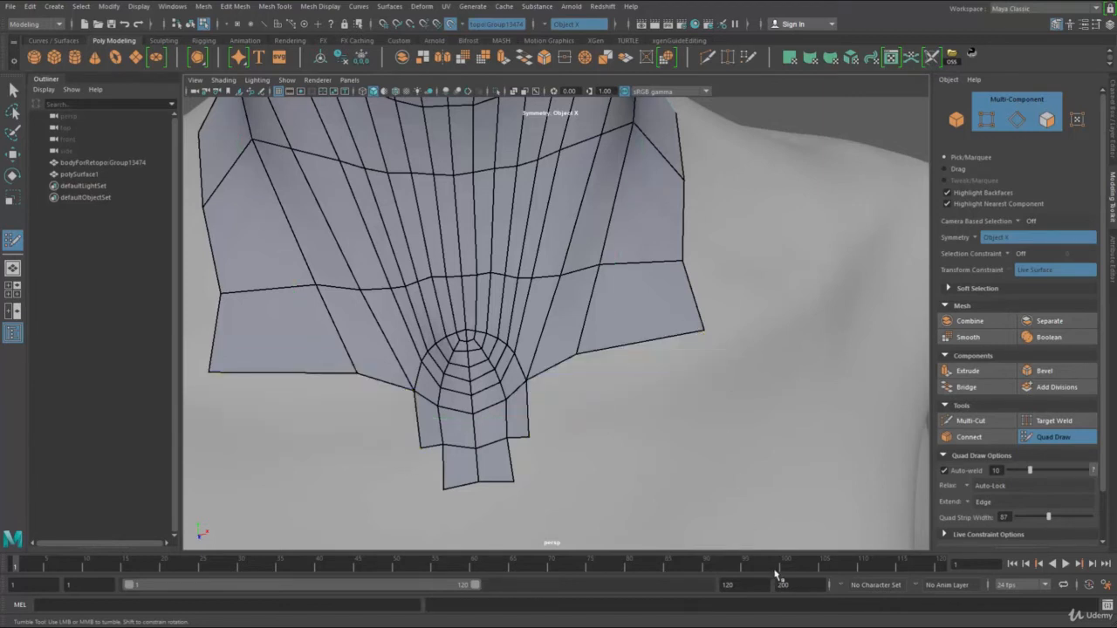
pyautogui.hotkey('ctrl', 'z')
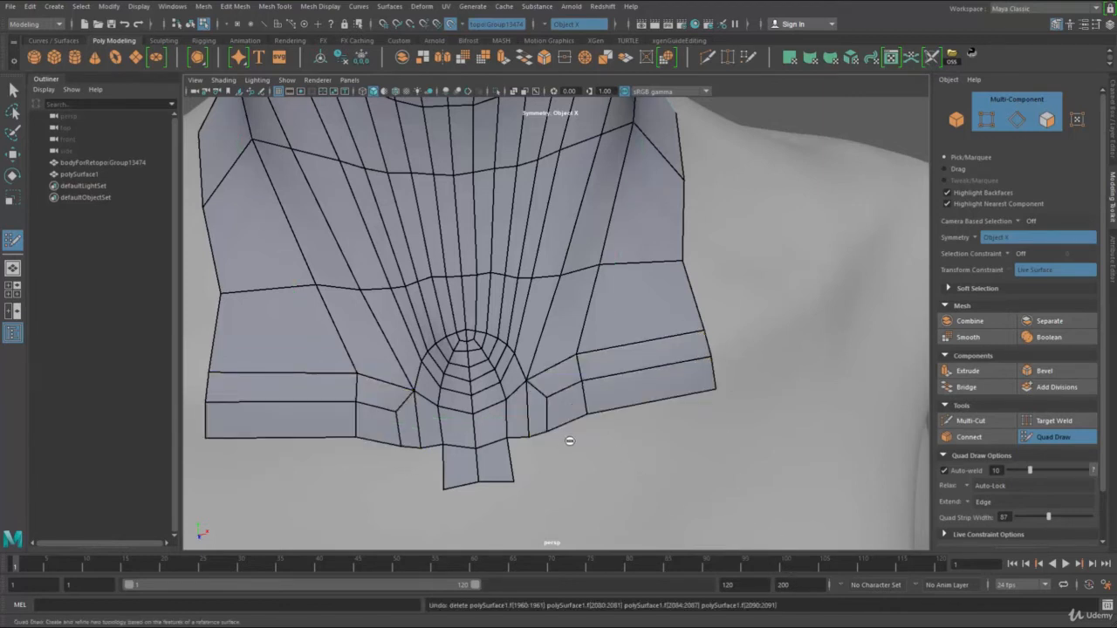
pyautogui.hotkey('ctrl', 'z')
pyautogui.hotkey('ctrl', 'z')
pyautogui.hotkey('ctrl', 'z')
pyautogui.hotkey('ctrl', 'z')
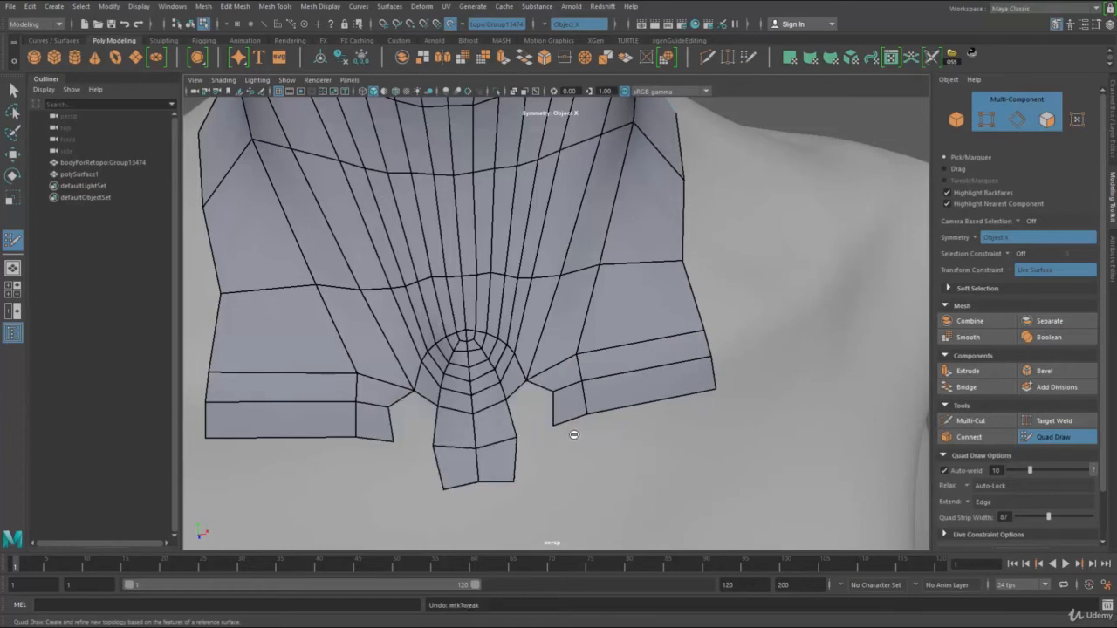
pyautogui.hotkey('ctrl', 'z')
pyautogui.hotkey('ctrl', 'z')
pyautogui.hotkey('ctrl', 'z')
pyautogui.hotkey('ctrl', 'z')
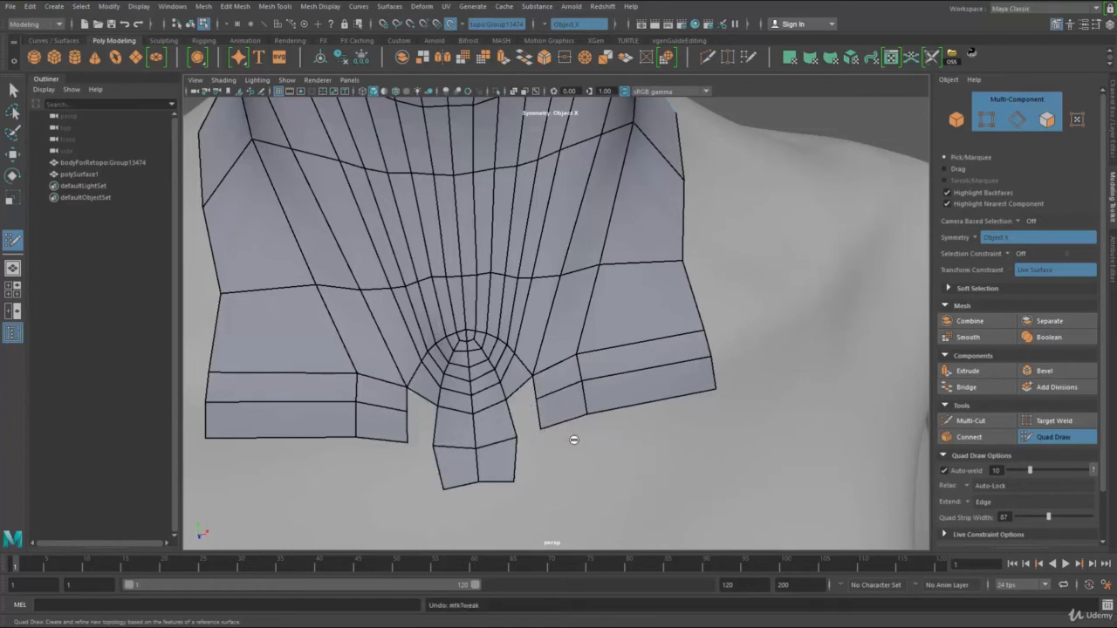
pyautogui.hotkey('ctrl', 'z')
pyautogui.hotkey('ctrl', 'z')
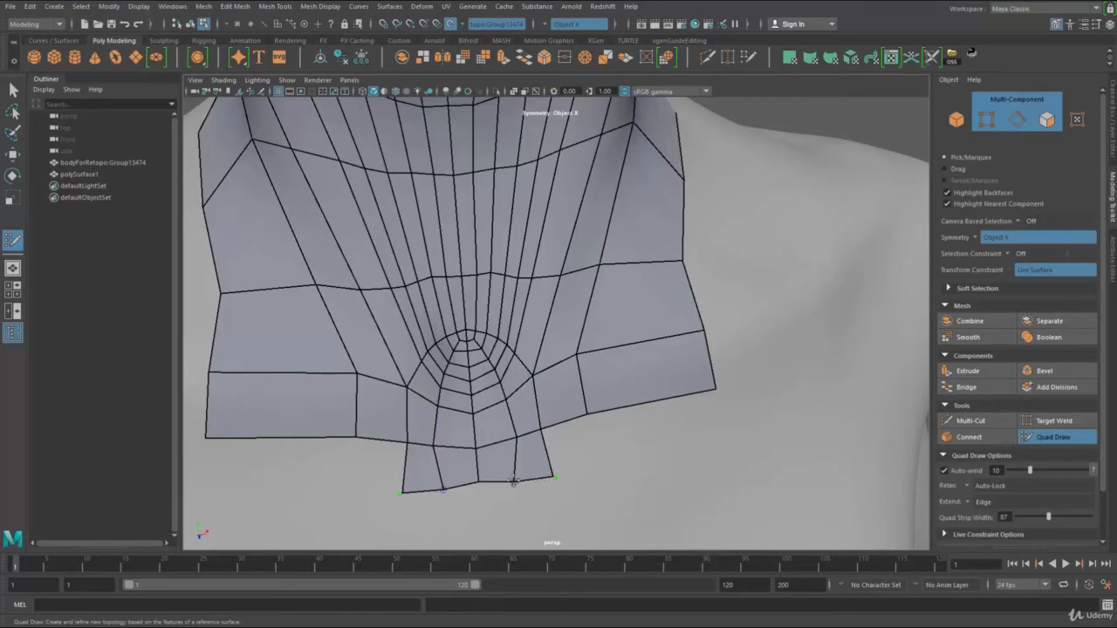
# Even out the short row below the throat pit and extend it outward with two mirrored quads per side
pyautogui.moveTo(514, 481); pyautogui.dragTo(519, 501)
pyautogui.hotkey('ctrl', 'z')
pyautogui.moveTo(517, 437); pyautogui.dragTo(513, 437)
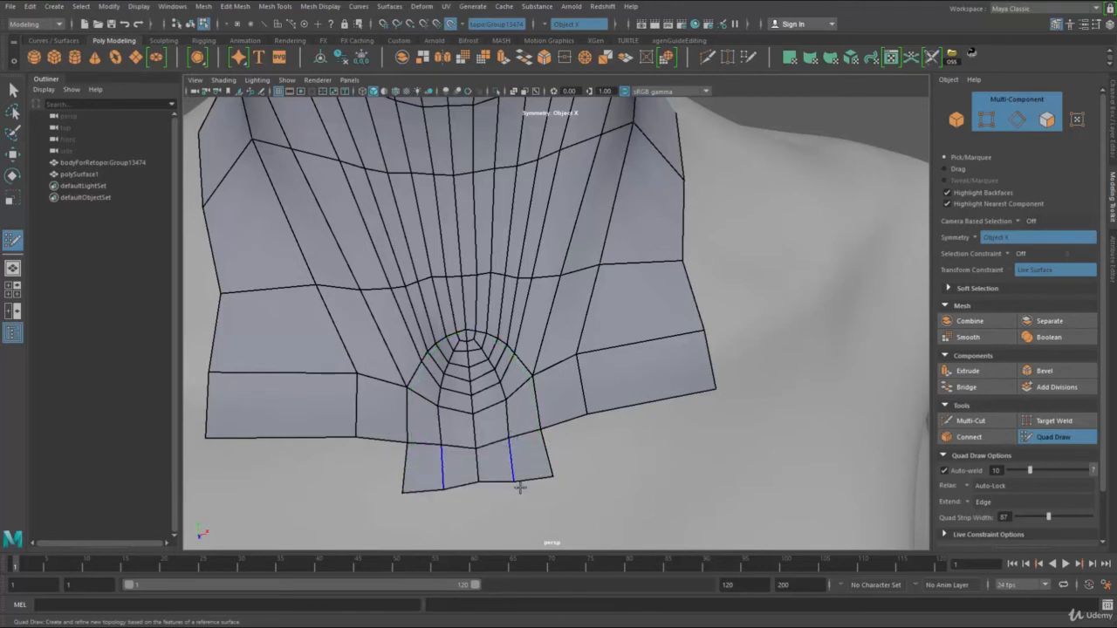
pyautogui.moveTo(514, 480); pyautogui.dragTo(548, 488)
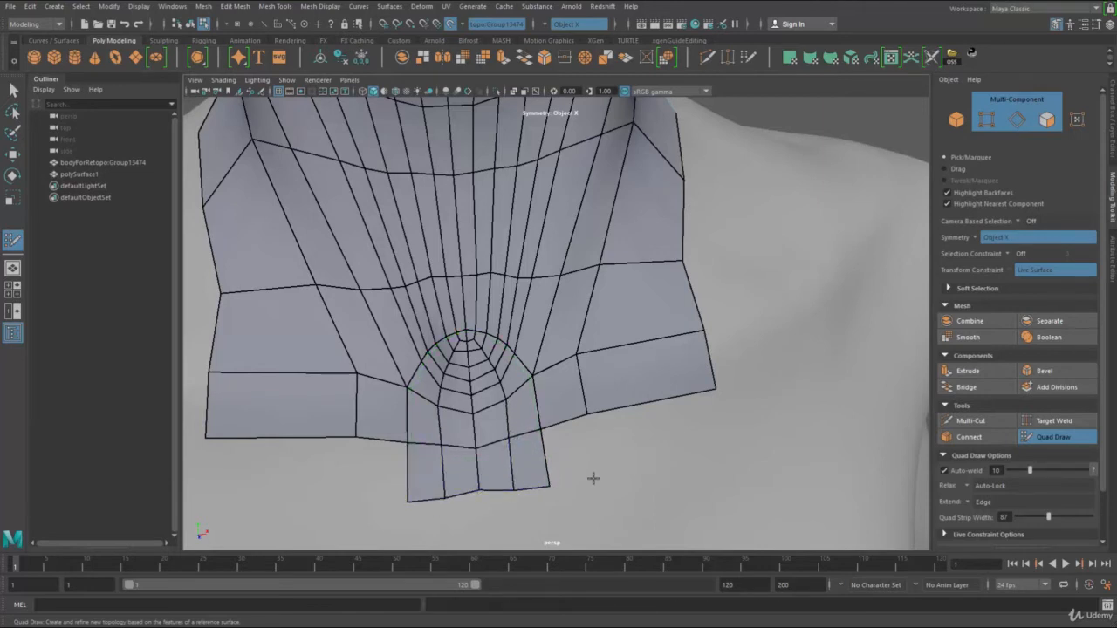
pyautogui.click(576, 451)
pyautogui.keyDown('shift'); pyautogui.click(696, 446); pyautogui.keyUp('shift')
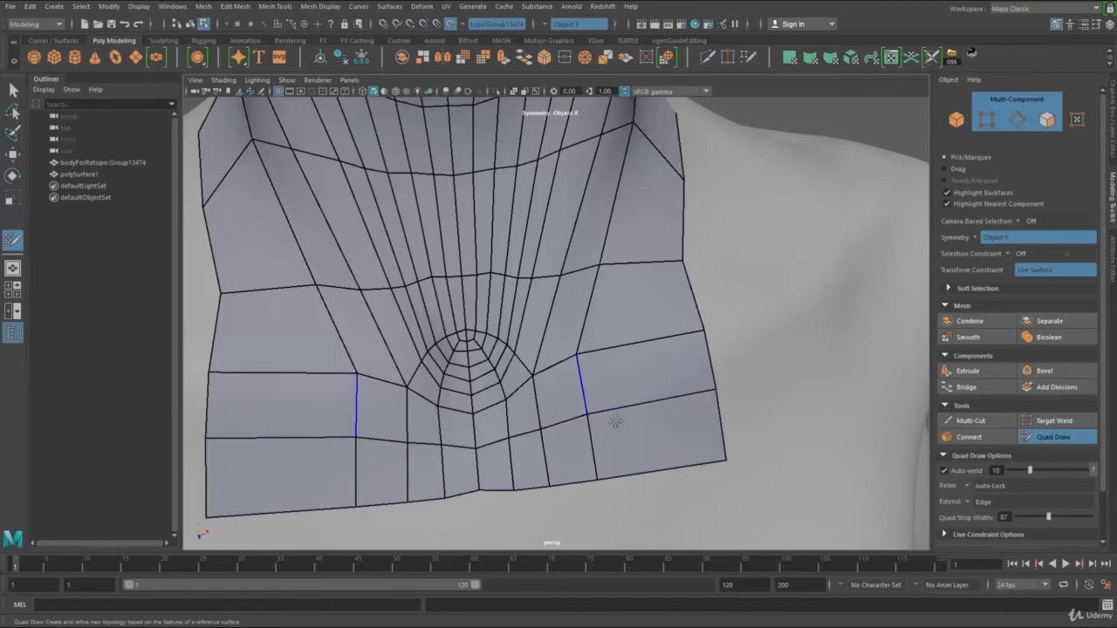
# Shift the two lowest edge rows on the upper chest upward and even out their vertices
pyautogui.keyDown('alt'); pyautogui.moveTo(618, 419); pyautogui.dragTo(739, 456); pyautogui.keyUp('alt')
pyautogui.scroll(-4, 739, 456)
pyautogui.scroll(1, 740, 456)
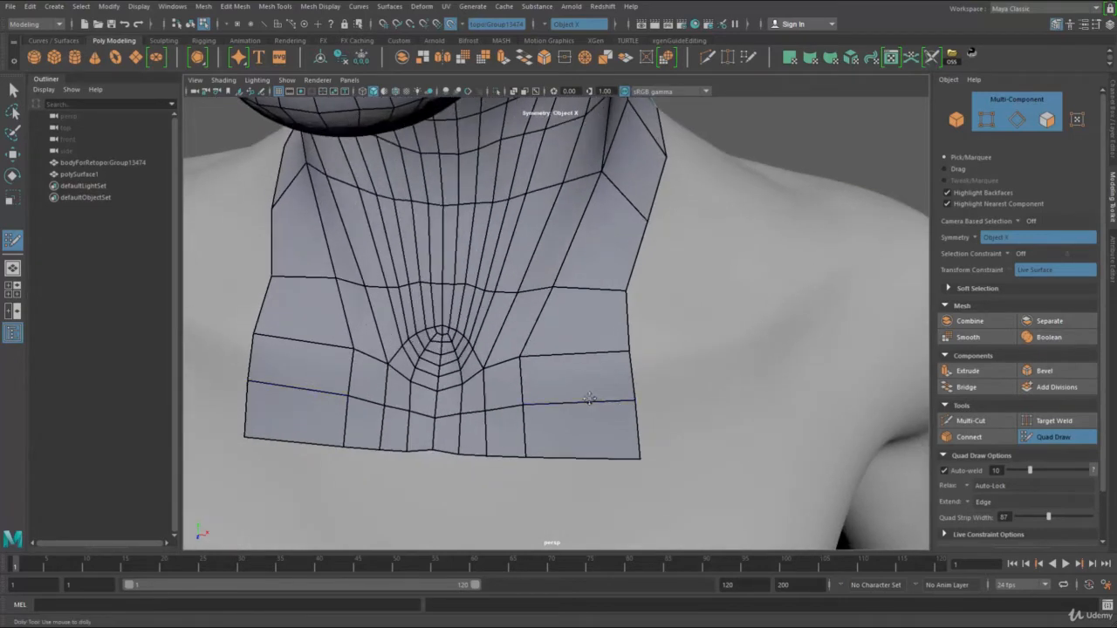
pyautogui.keyDown('ctrl'); pyautogui.click(443, 411); pyautogui.keyUp('ctrl')
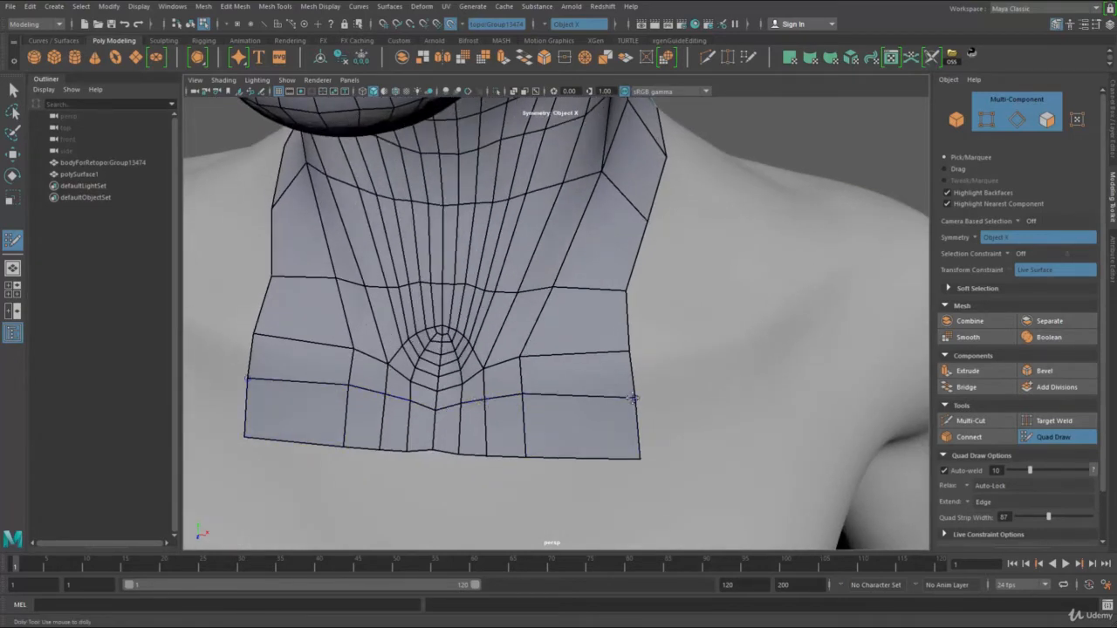
pyautogui.moveTo(633, 399); pyautogui.dragTo(633, 380)
pyautogui.moveTo(639, 458); pyautogui.dragTo(647, 429)
pyautogui.moveTo(526, 455)
pyautogui.mouseDown()
pyautogui.moveTo(526, 428)
pyautogui.moveTo(460, 440)
pyautogui.mouseUp()
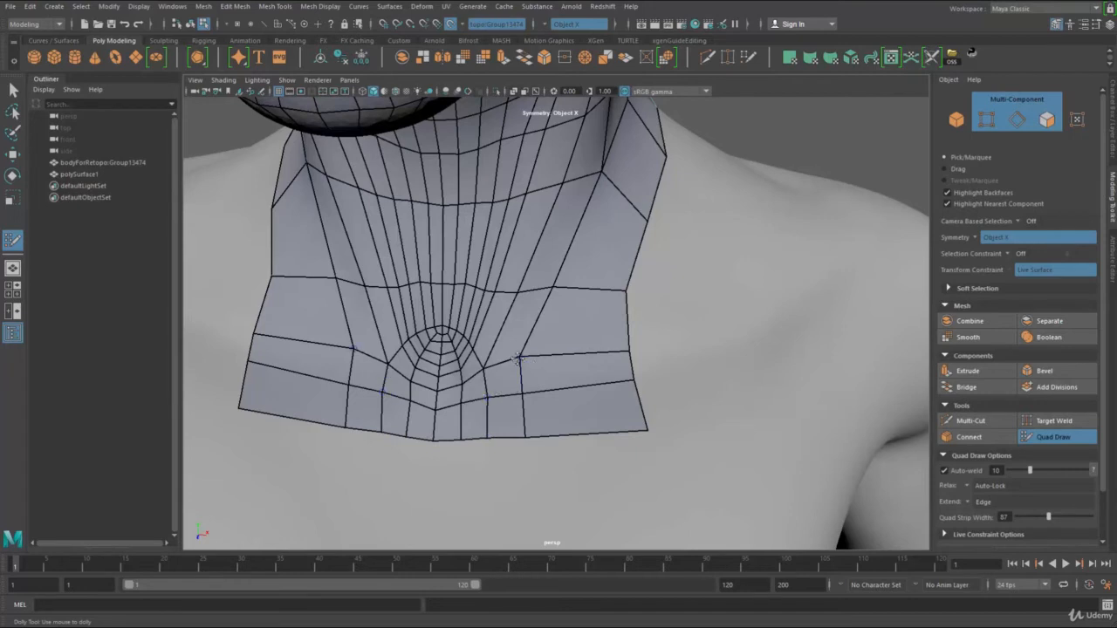
# Raise the outer vertices of the upper chest rows and extend the lowest row toward the shoulder with two quads
pyautogui.moveTo(629, 351); pyautogui.dragTo(629, 340)
pyautogui.moveTo(648, 429); pyautogui.dragTo(645, 413)
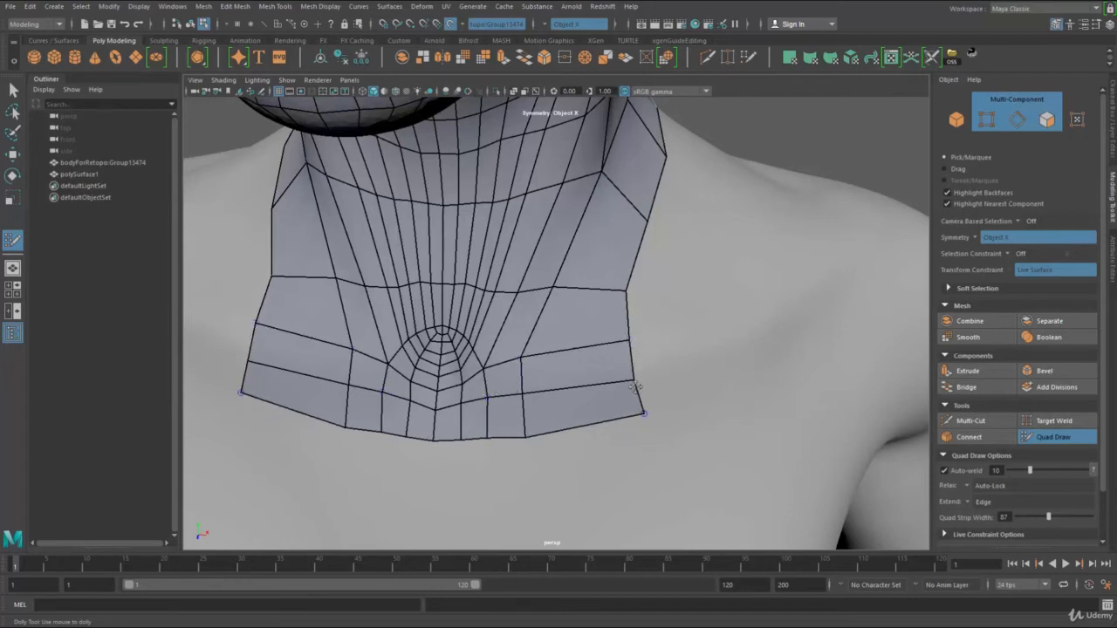
pyautogui.keyDown('shift'); pyautogui.click(702, 375); pyautogui.keyUp('shift')
pyautogui.click(817, 290)
pyautogui.click(827, 336)
pyautogui.keyDown('shift'); pyautogui.click(808, 319); pyautogui.keyUp('shift')
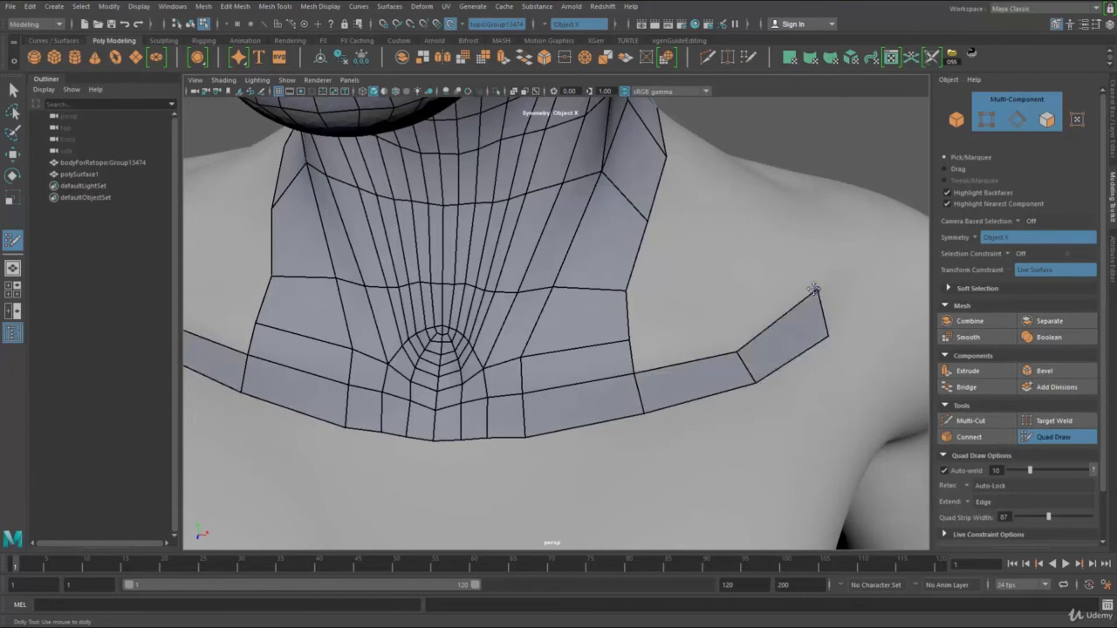
# Add a second row of two quads above the new collarbone strip and adjust its upper and end vertices
pyautogui.moveTo(814, 289); pyautogui.dragTo(797, 257)
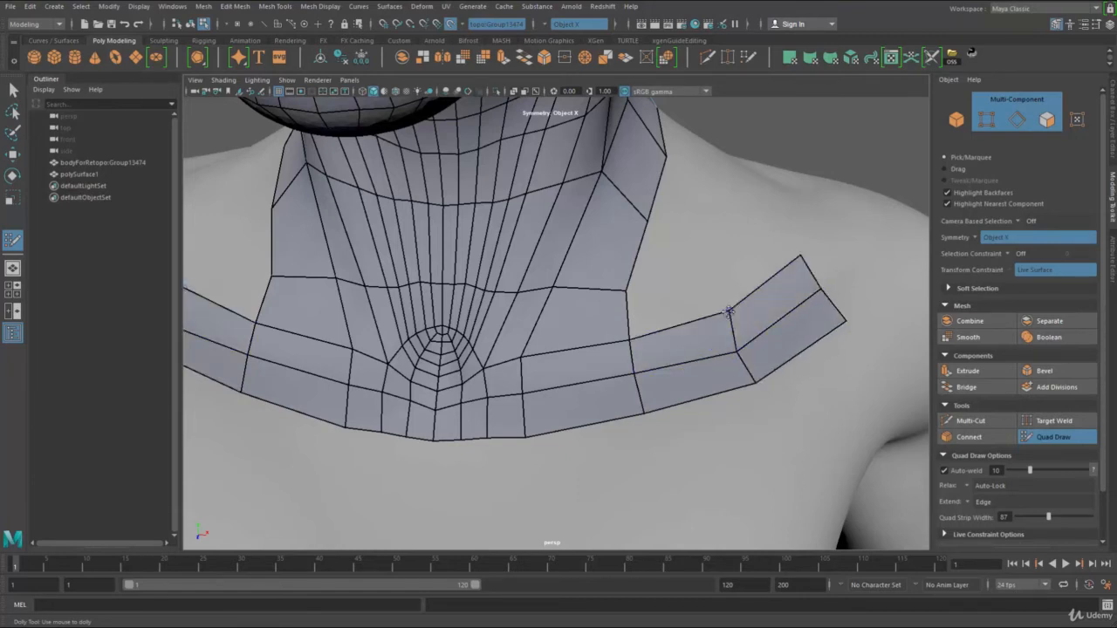
pyautogui.moveTo(728, 311); pyautogui.dragTo(724, 314)
pyautogui.moveTo(800, 256); pyautogui.dragTo(825, 285)
# Extend both collarbone rows over the shoulder with two more columns of quads, straightening the edge between them
pyautogui.keyDown('alt'); pyautogui.moveTo(759, 349); pyautogui.dragTo(596, 420, button='right'); pyautogui.keyUp('alt')
pyautogui.keyDown('alt'); pyautogui.moveTo(597, 421); pyautogui.dragTo(602, 358); pyautogui.keyUp('alt')
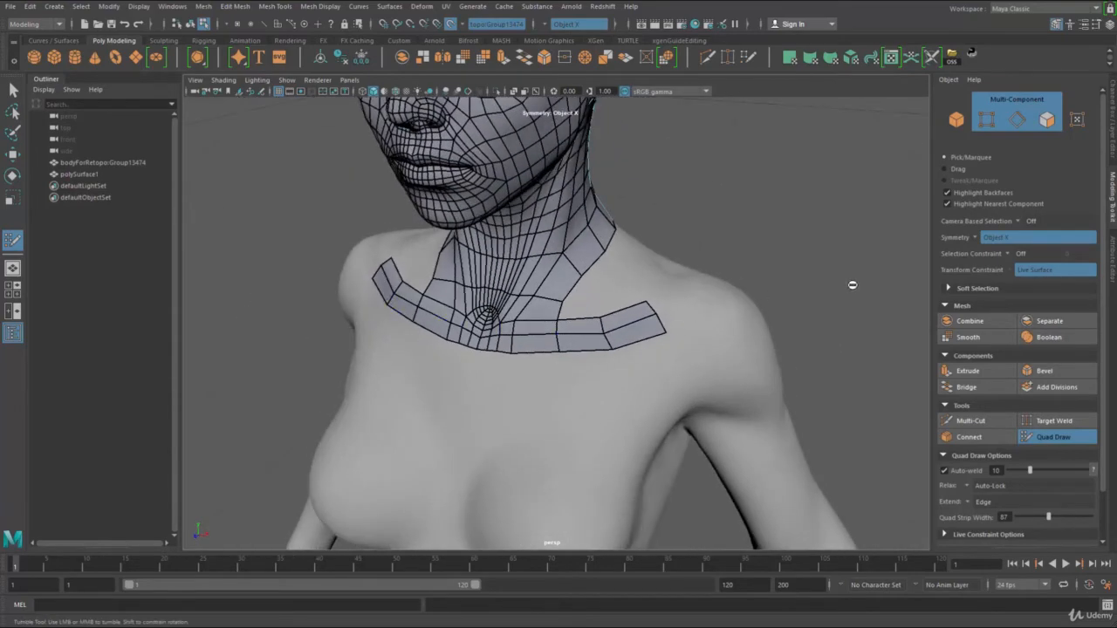
pyautogui.keyDown('alt'); pyautogui.moveTo(852, 284); pyautogui.dragTo(614, 349); pyautogui.keyUp('alt')
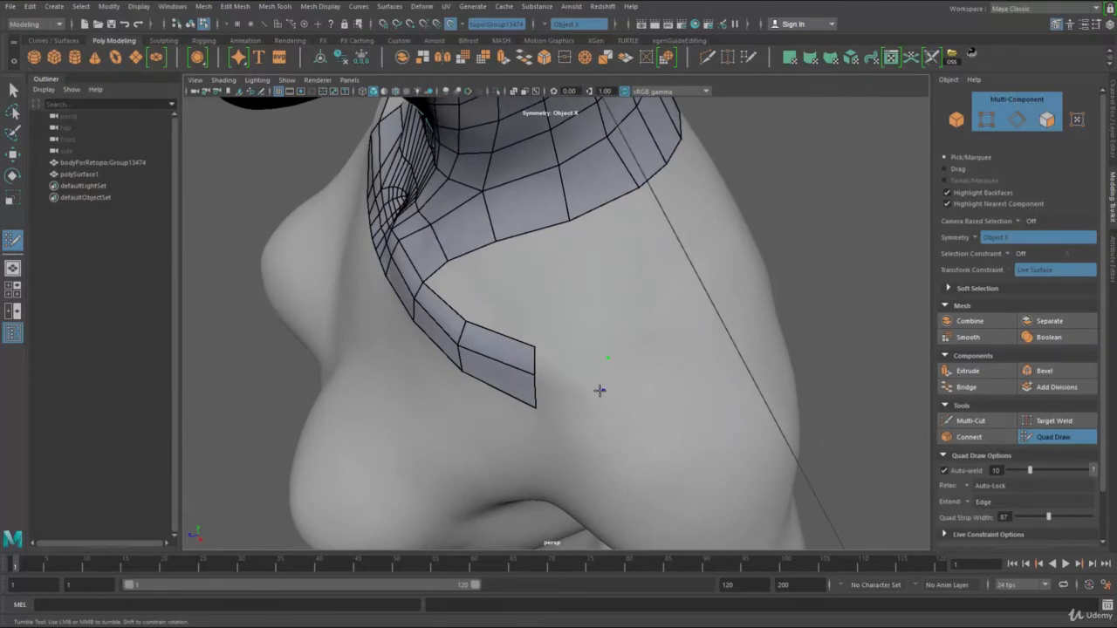
pyautogui.keyDown('shift'); pyautogui.click(582, 373); pyautogui.keyUp('shift')
pyautogui.click(602, 417)
pyautogui.keyDown('shift'); pyautogui.click(587, 405); pyautogui.keyUp('shift')
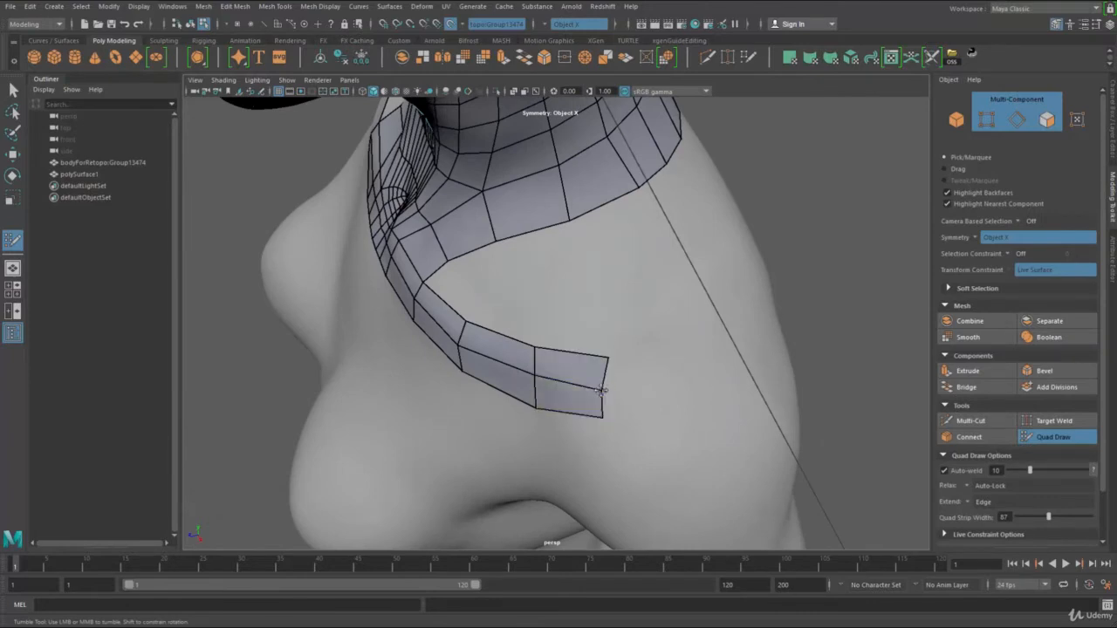
pyautogui.moveTo(601, 391); pyautogui.dragTo(602, 351)
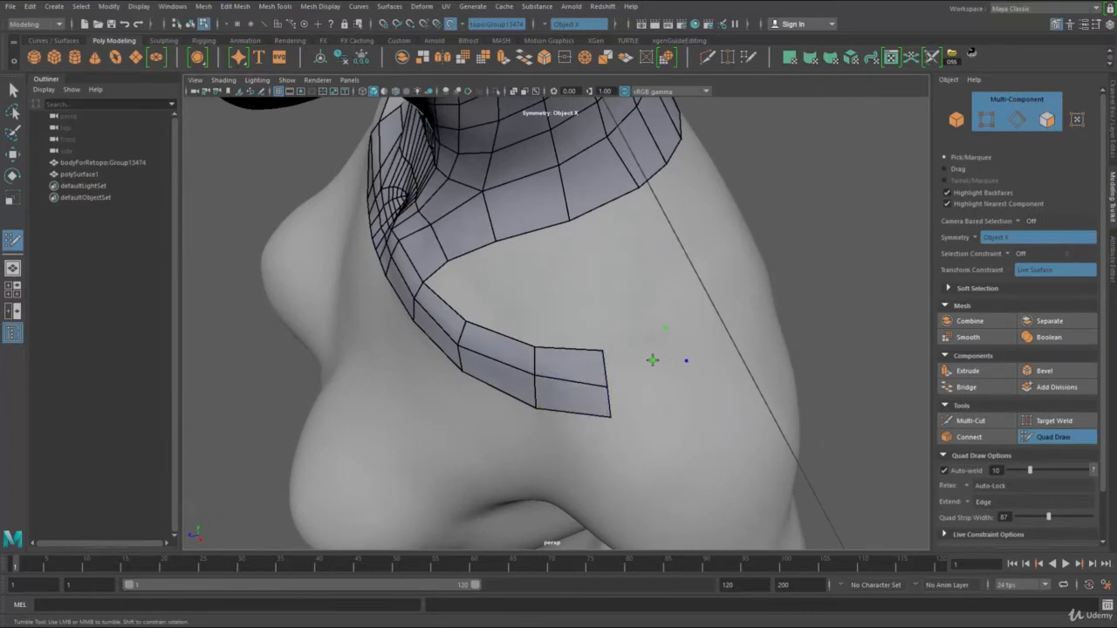
pyautogui.keyDown('shift'); pyautogui.click(652, 359); pyautogui.keyUp('shift')
pyautogui.click(702, 393)
pyautogui.keyDown('shift'); pyautogui.click(658, 392); pyautogui.keyUp('shift')
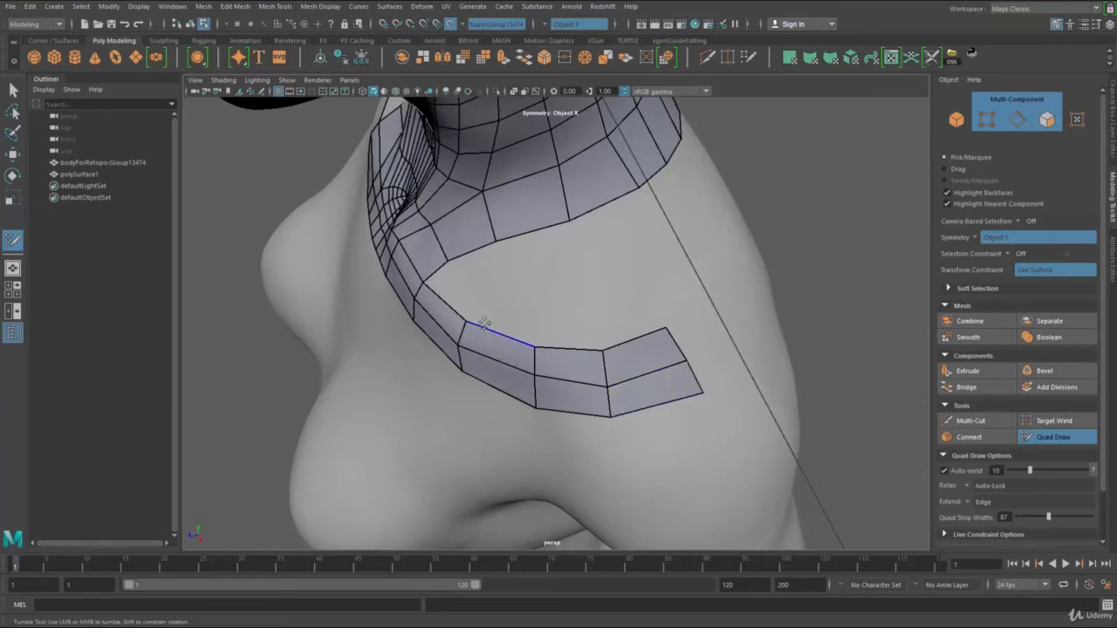
# Fill a third row of quads along the inner edge of the shoulder strip, starting from the neck base corner
pyautogui.keyDown('alt'); pyautogui.moveTo(484, 322); pyautogui.dragTo(535, 306); pyautogui.keyUp('alt')
pyautogui.keyDown('alt'); pyautogui.moveTo(536, 307); pyautogui.dragTo(501, 306, button='right'); pyautogui.keyUp('alt')
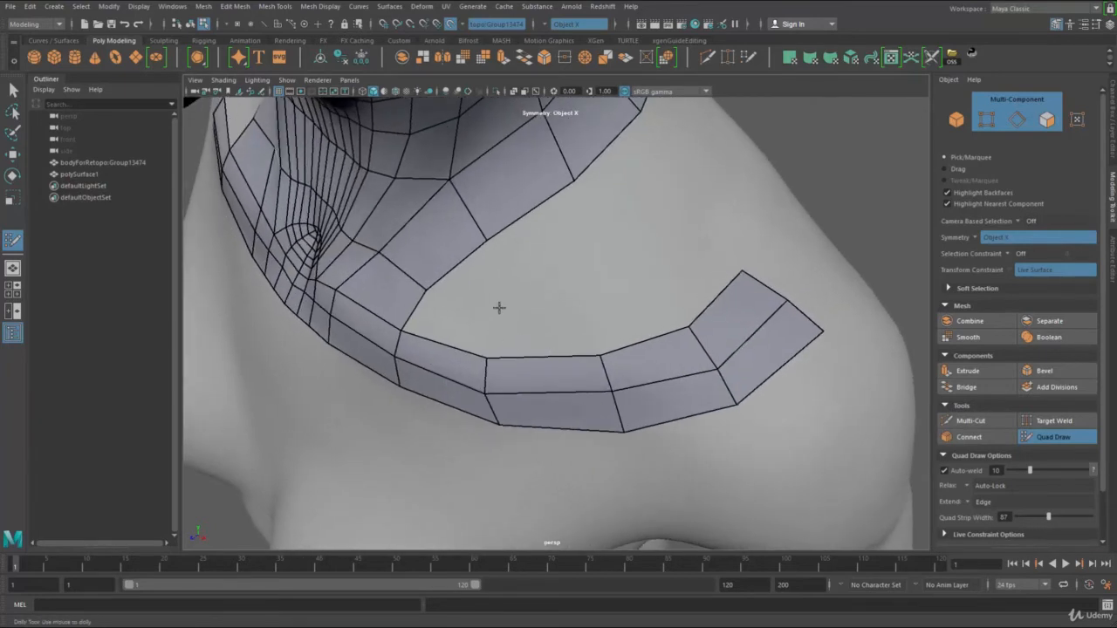
pyautogui.keyDown('shift'); pyautogui.click(568, 327); pyautogui.keyUp('shift')
pyautogui.click(661, 294)
pyautogui.keyDown('shift'); pyautogui.click(643, 306); pyautogui.keyUp('shift')
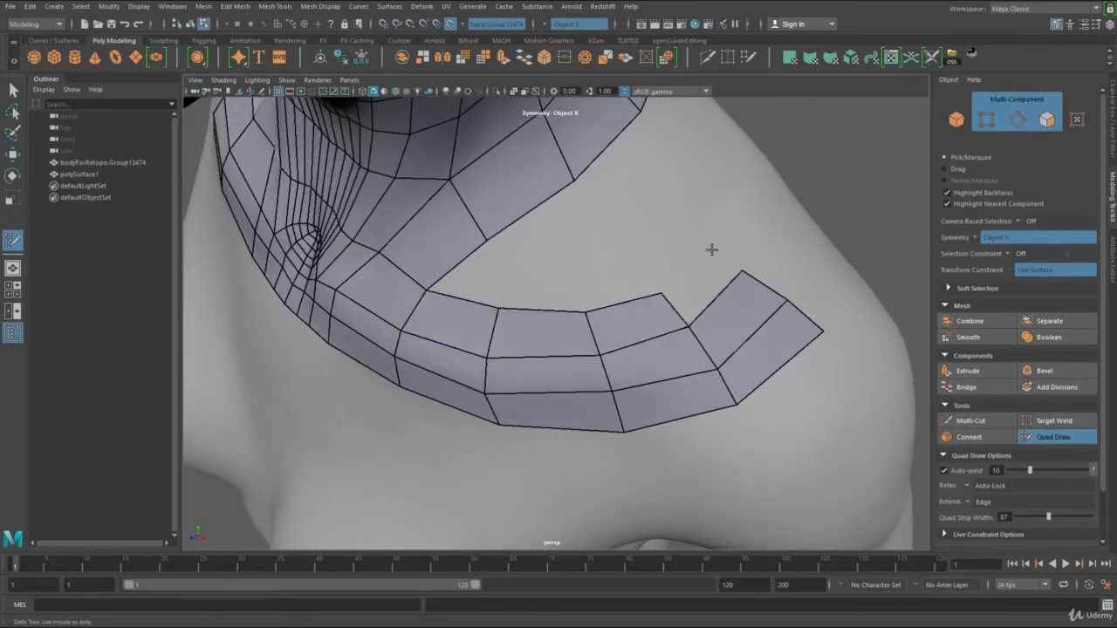
pyautogui.keyDown('shift'); pyautogui.click(698, 283); pyautogui.keyUp('shift')
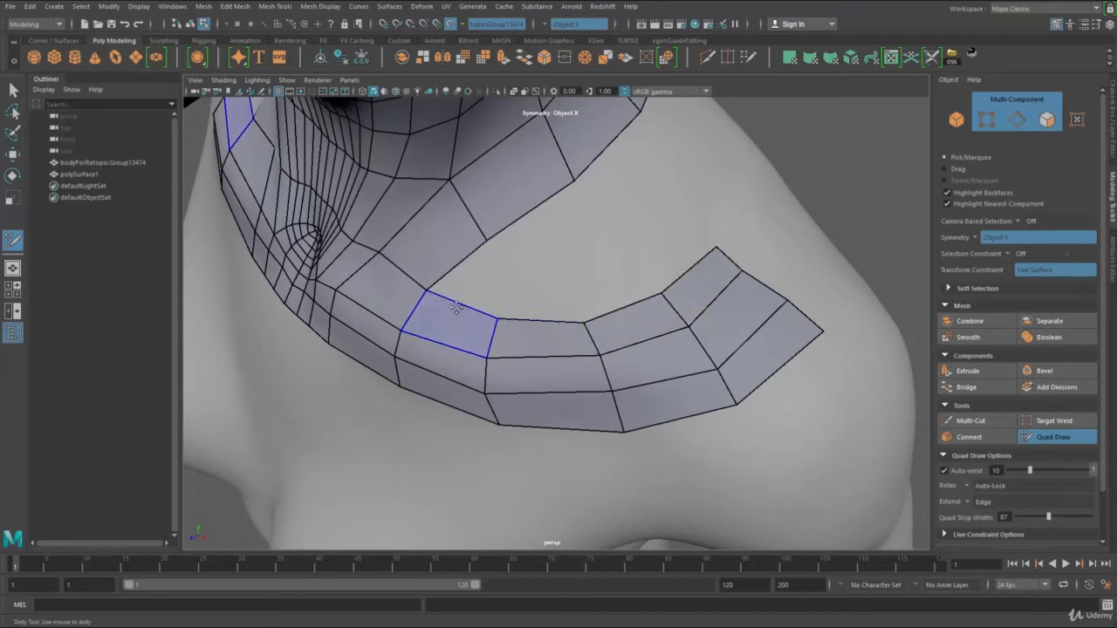
# Even out the inner and end vertices of the three shoulder rows so the quads follow a smooth curve
pyautogui.moveTo(634, 309); pyautogui.dragTo(642, 318)
pyautogui.moveTo(717, 298)
pyautogui.mouseDown()
pyautogui.moveTo(729, 315)
pyautogui.moveTo(784, 307)
pyautogui.moveTo(757, 290)
pyautogui.mouseUp()
pyautogui.moveTo(720, 253); pyautogui.dragTo(732, 268)
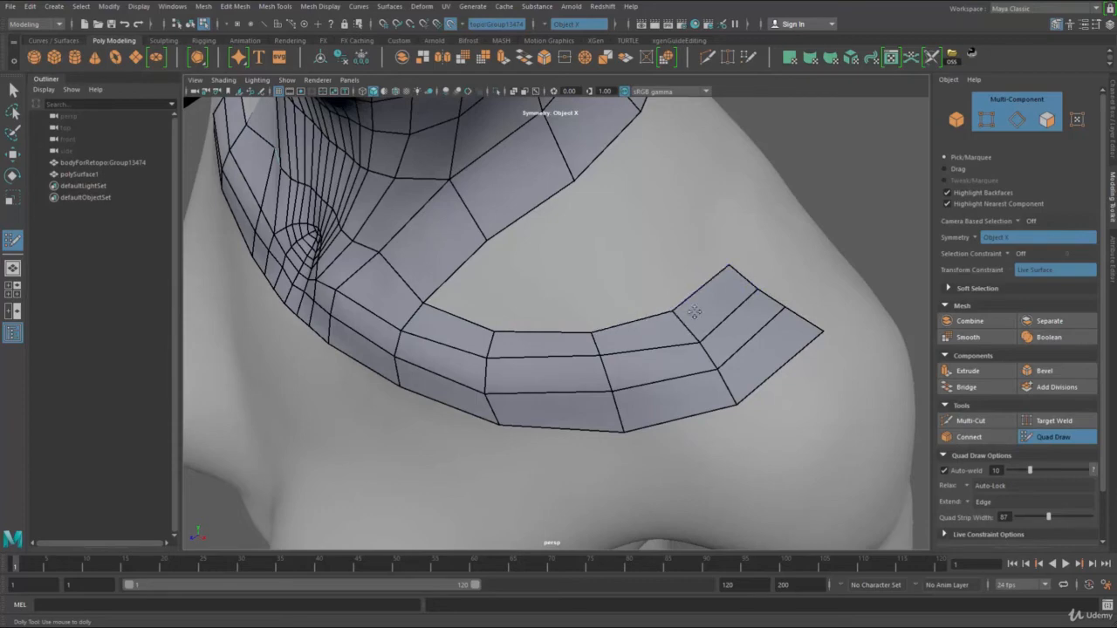
pyautogui.moveTo(821, 331); pyautogui.dragTo(811, 344)
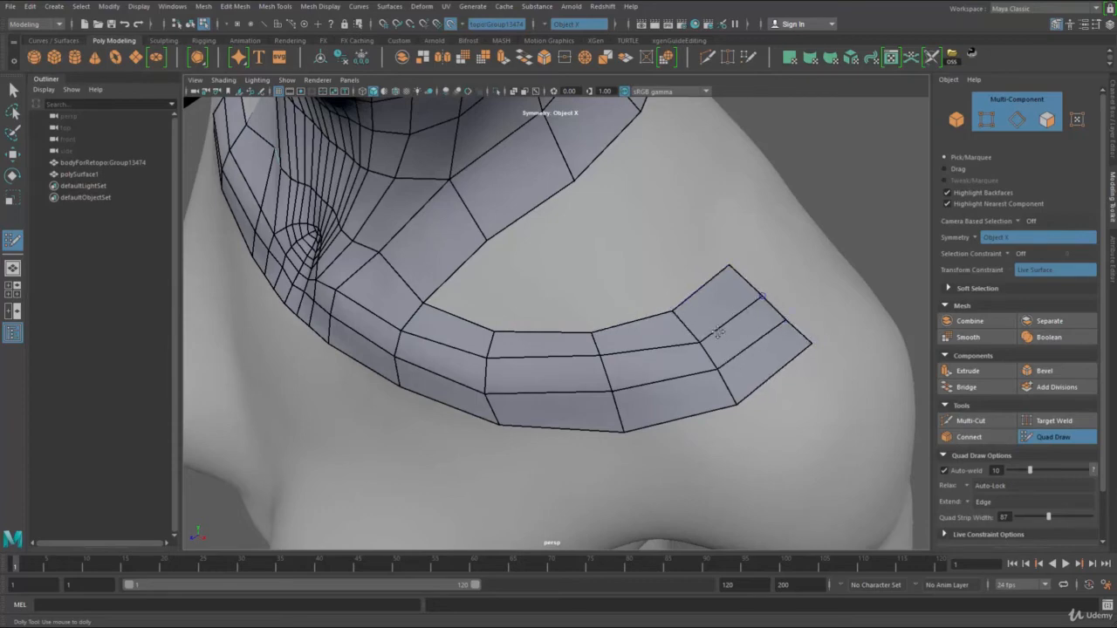
pyautogui.moveTo(600, 355); pyautogui.dragTo(596, 366)
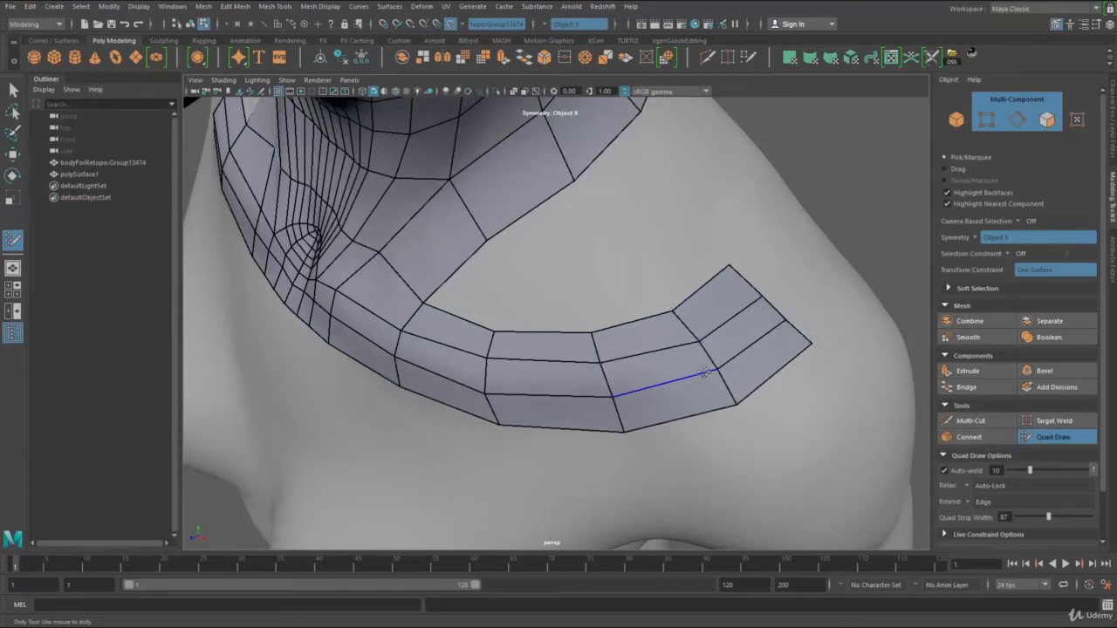
pyautogui.keyDown('alt'); pyautogui.moveTo(728, 362); pyautogui.dragTo(733, 338); pyautogui.keyUp('alt')
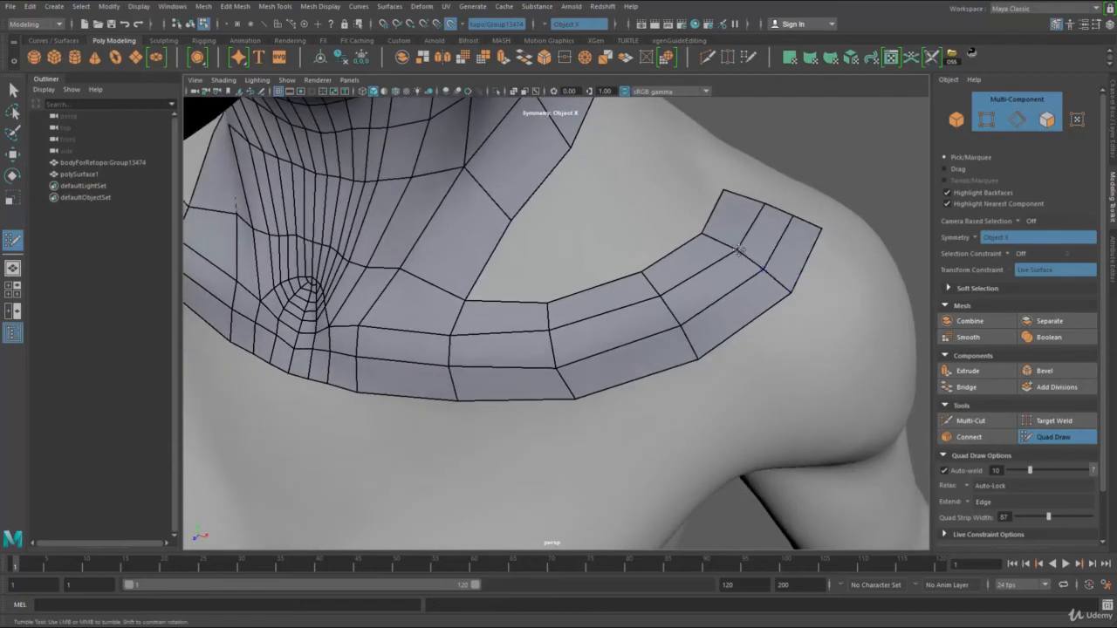
pyautogui.keyDown('alt'); pyautogui.moveTo(482, 346); pyautogui.dragTo(578, 319, button='right'); pyautogui.keyUp('alt')
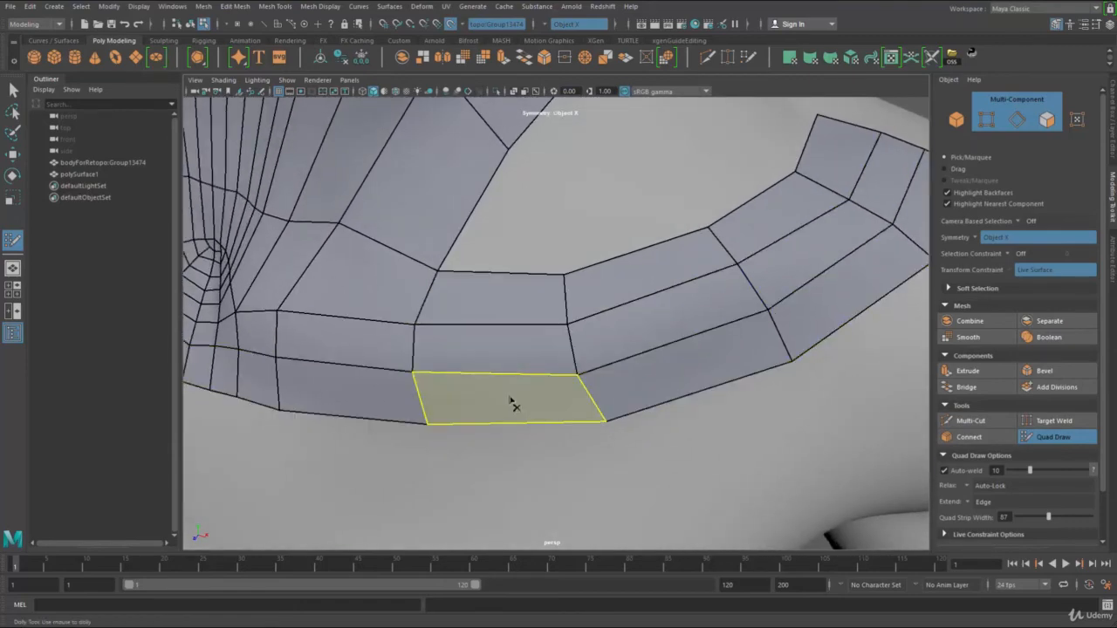
# Fill the shoulder top between the curved strip and the neck base with quads, joining both sides
pyautogui.keyDown('alt'); pyautogui.moveTo(359, 304); pyautogui.dragTo(261, 340, button='right'); pyautogui.keyUp('alt')
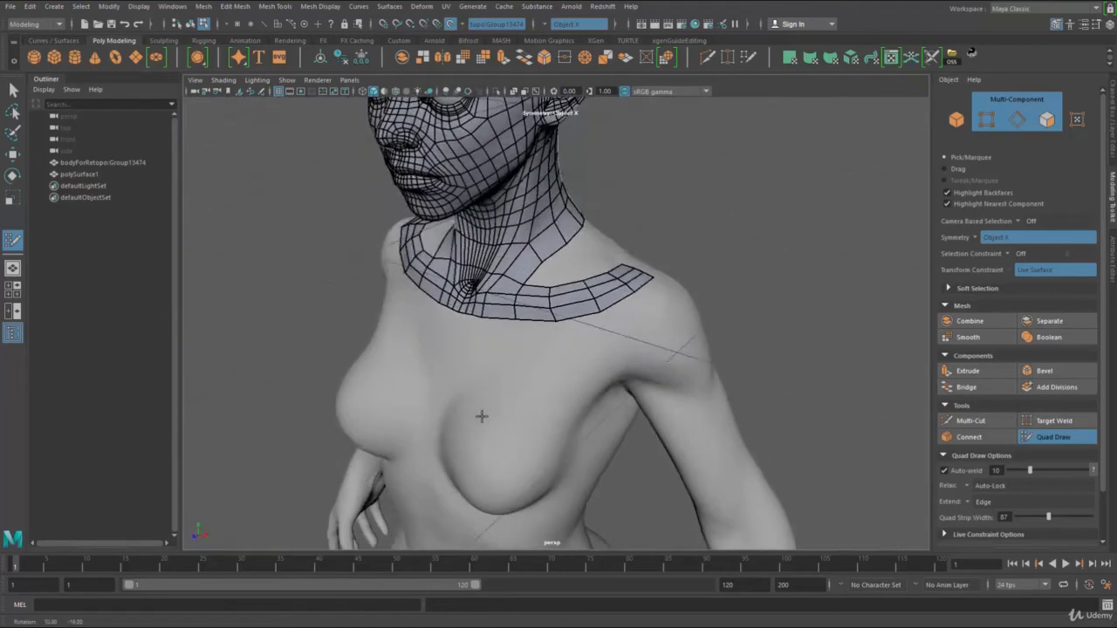
pyautogui.keyDown('alt'); pyautogui.moveTo(481, 416); pyautogui.dragTo(362, 471); pyautogui.keyUp('alt')
pyautogui.keyDown('alt'); pyautogui.moveTo(489, 436); pyautogui.dragTo(573, 424, button='right'); pyautogui.keyUp('alt')
pyautogui.keyDown('alt'); pyautogui.moveTo(573, 424); pyautogui.dragTo(571, 300); pyautogui.keyUp('alt')
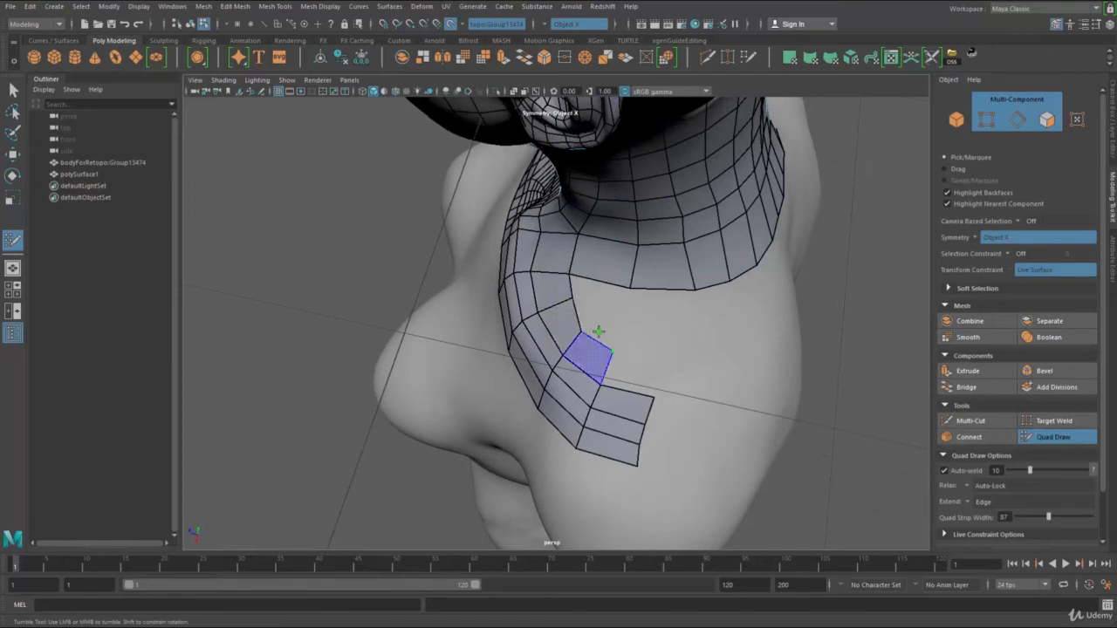
pyautogui.keyDown('shift'); pyautogui.click(581, 330); pyautogui.keyUp('shift')
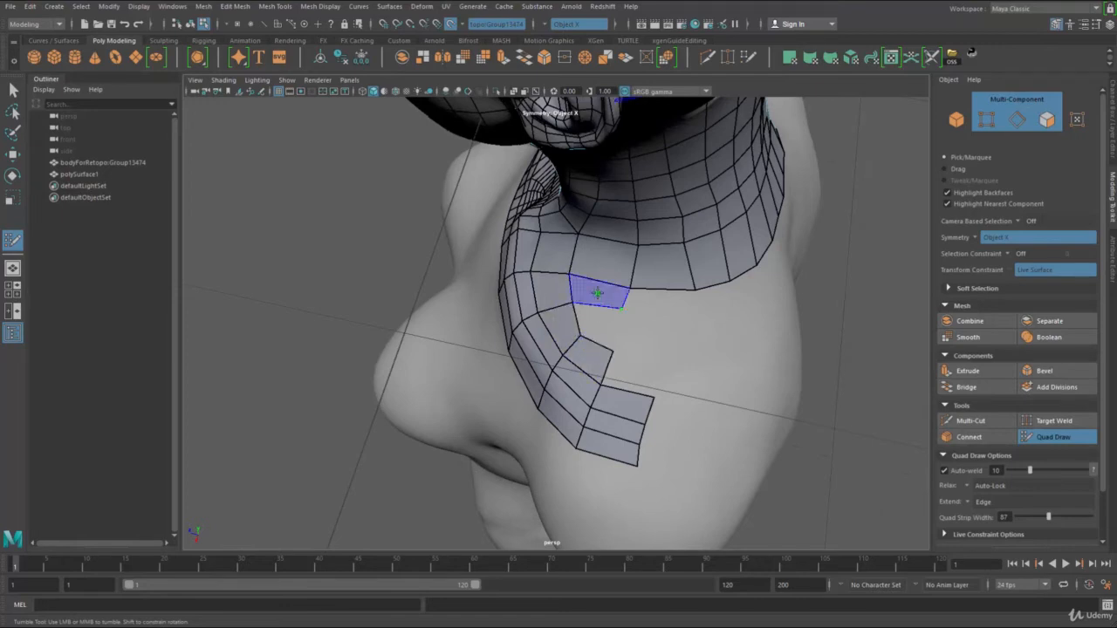
pyautogui.keyDown('shift'); pyautogui.click(600, 319); pyautogui.keyUp('shift')
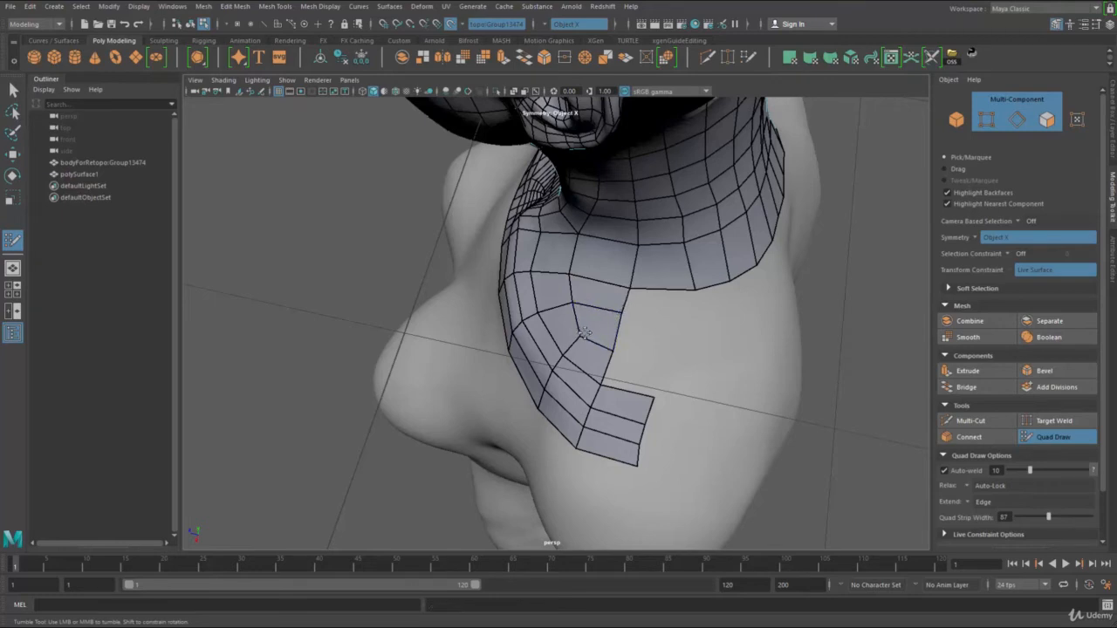
pyautogui.keyDown('shift'); pyautogui.click(659, 304); pyautogui.keyUp('shift')
pyautogui.keyDown('shift'); pyautogui.click(684, 329); pyautogui.keyUp('shift')
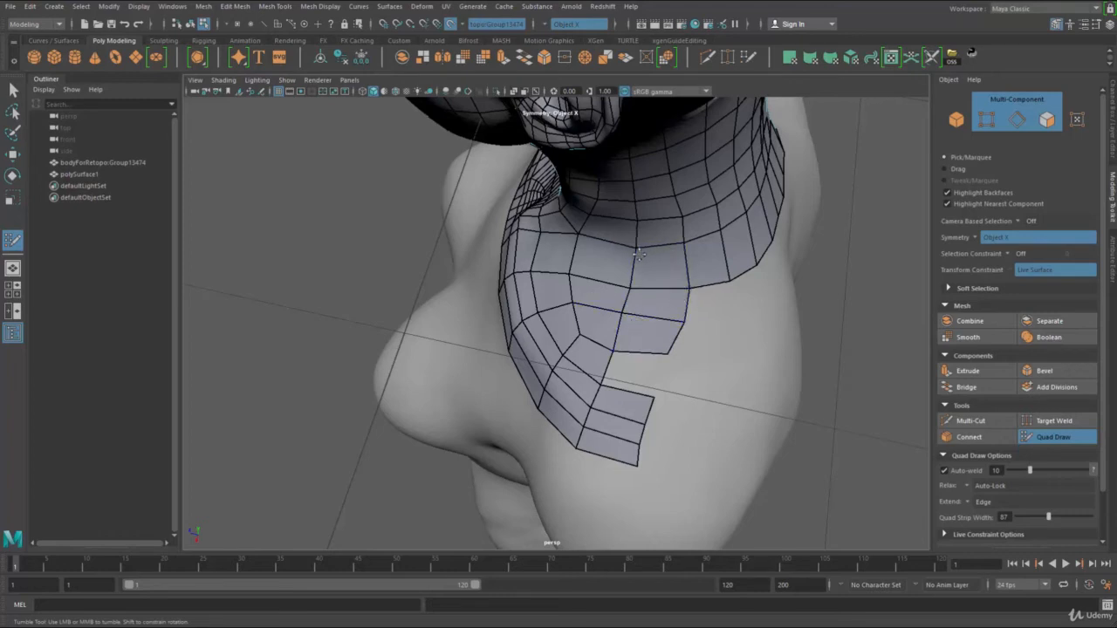
pyautogui.moveTo(635, 262)
pyautogui.keyDown('alt'); pyautogui.mouseDown()
pyautogui.moveTo(628, 234)
pyautogui.moveTo(644, 195)
pyautogui.moveTo(672, 237)
pyautogui.mouseUp(); pyautogui.keyUp('alt')
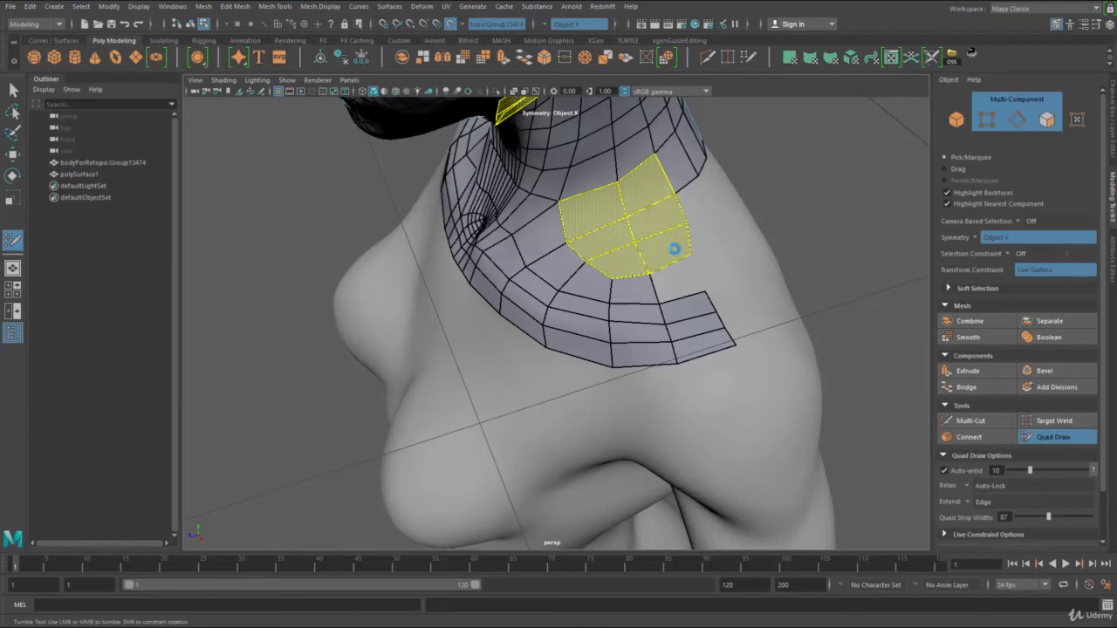
pyautogui.hotkey('ctrl', 'z')
pyautogui.keyDown('shift'); pyautogui.click(687, 272); pyautogui.keyUp('shift')
# Continue the outermost shoulder row down the back of the shoulder with two quads
pyautogui.moveTo(772, 299)
pyautogui.keyDown('alt'); pyautogui.mouseDown()
pyautogui.moveTo(735, 293)
pyautogui.moveTo(506, 384)
pyautogui.moveTo(588, 326)
pyautogui.moveTo(590, 355)
pyautogui.moveTo(623, 323)
pyautogui.mouseUp(); pyautogui.keyUp('alt')
pyautogui.click(577, 332)
pyautogui.click(595, 320)
pyautogui.keyDown('shift'); pyautogui.click(631, 345); pyautogui.keyUp('shift')
pyautogui.click(623, 319)
pyautogui.click(610, 354)
pyautogui.keyDown('shift'); pyautogui.click(600, 324); pyautogui.keyUp('shift')
# Extend the back strip across the upper back toward the spine with two more quads
pyautogui.moveTo(689, 331)
pyautogui.keyDown('alt'); pyautogui.mouseDown()
pyautogui.moveTo(668, 319)
pyautogui.moveTo(679, 316)
pyautogui.mouseUp(); pyautogui.keyUp('alt')
pyautogui.click(681, 315)
pyautogui.click(670, 355)
pyautogui.keyDown('shift'); pyautogui.click(639, 326); pyautogui.keyUp('shift')
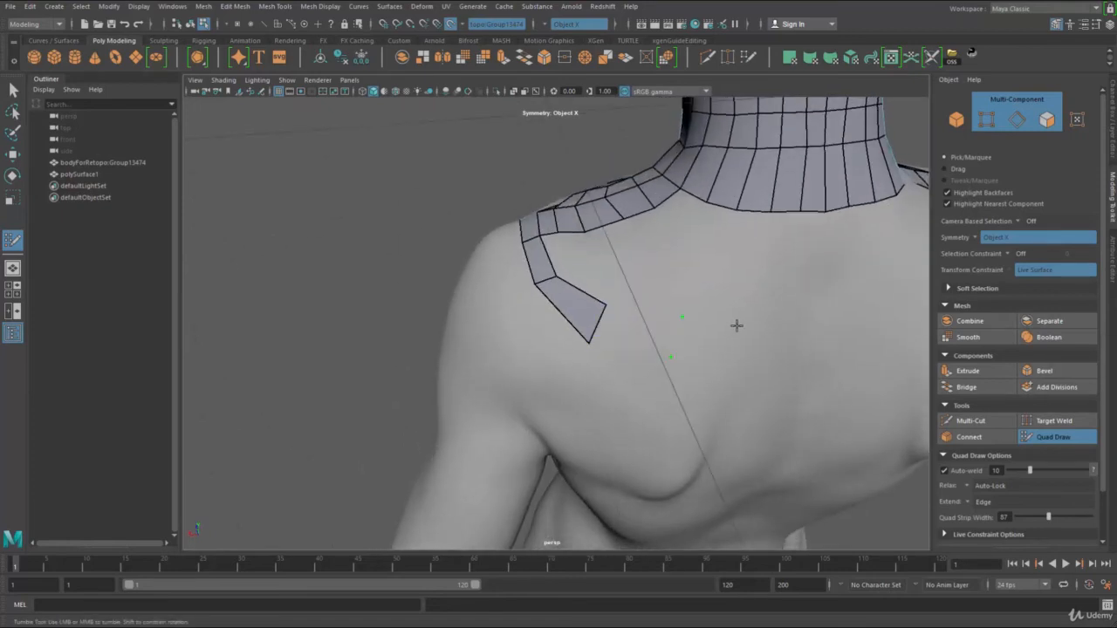
pyautogui.click(736, 314)
pyautogui.click(724, 375)
pyautogui.keyDown('shift'); pyautogui.click(685, 349); pyautogui.keyUp('shift')
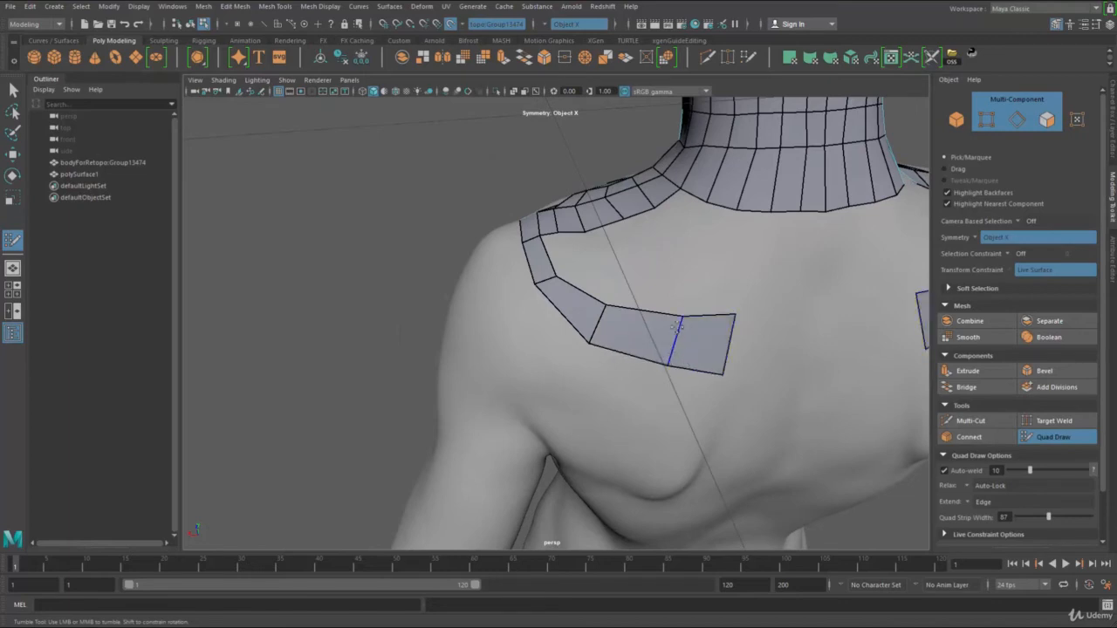
# Fill three quads behind the shoulder top, continuing its rows toward the back and up to the neck base
pyautogui.keyDown('shift'); pyautogui.click(565, 259); pyautogui.keyUp('shift')
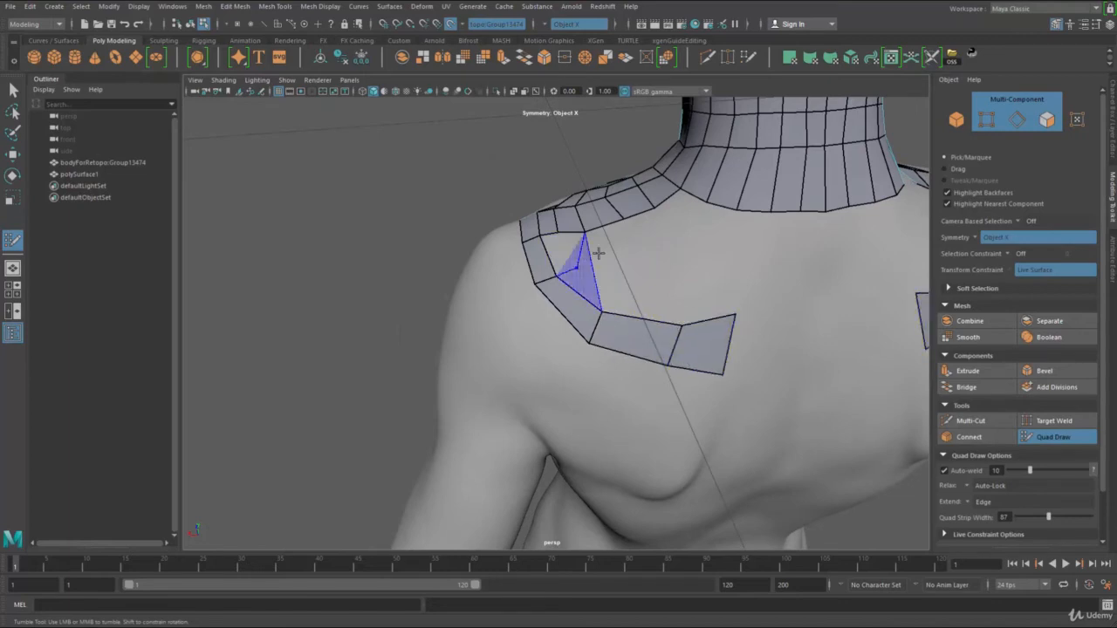
pyautogui.click(607, 257)
pyautogui.keyDown('shift'); pyautogui.click(583, 256); pyautogui.keyUp('shift')
pyautogui.keyDown('alt'); pyautogui.moveTo(635, 282); pyautogui.dragTo(619, 258); pyautogui.keyUp('alt')
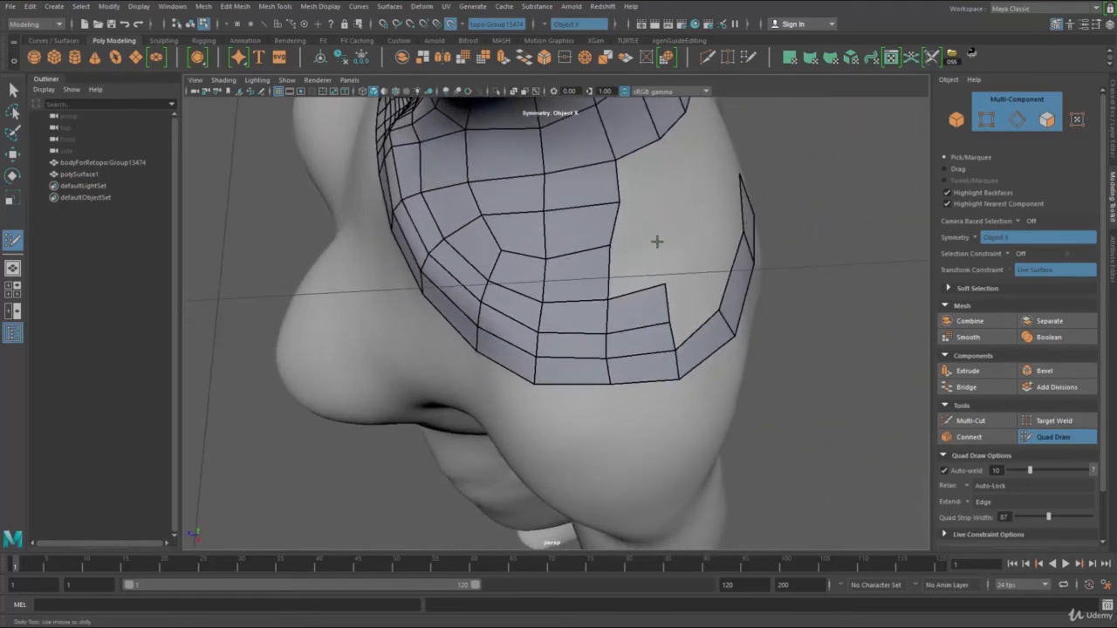
pyautogui.keyDown('shift'); pyautogui.click(657, 243); pyautogui.keyUp('shift')
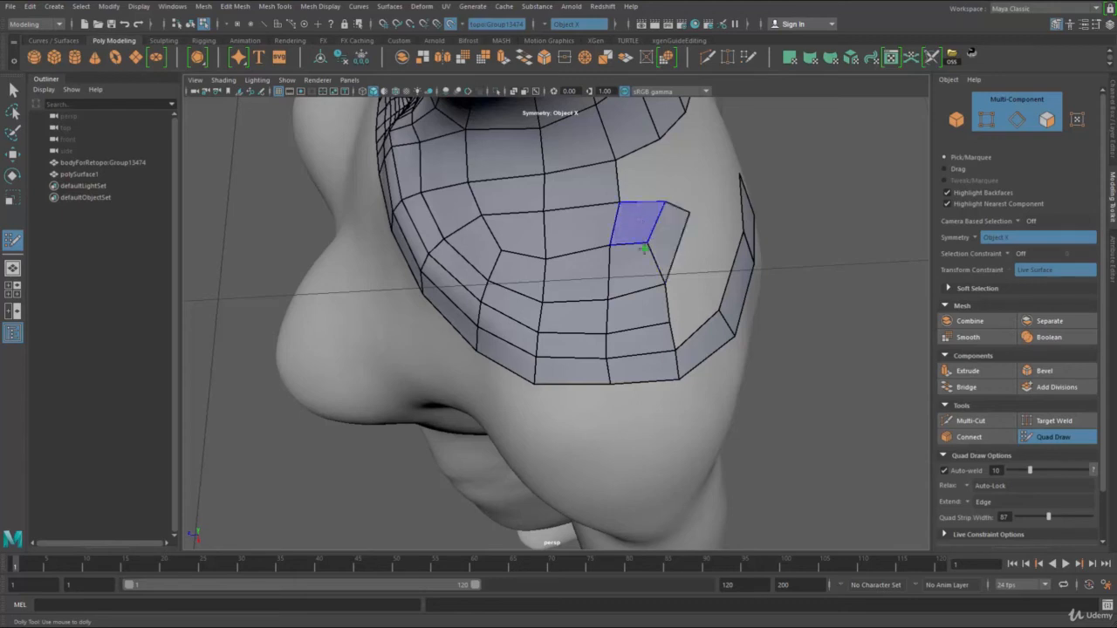
pyautogui.keyDown('shift'); pyautogui.click(641, 225); pyautogui.keyUp('shift')
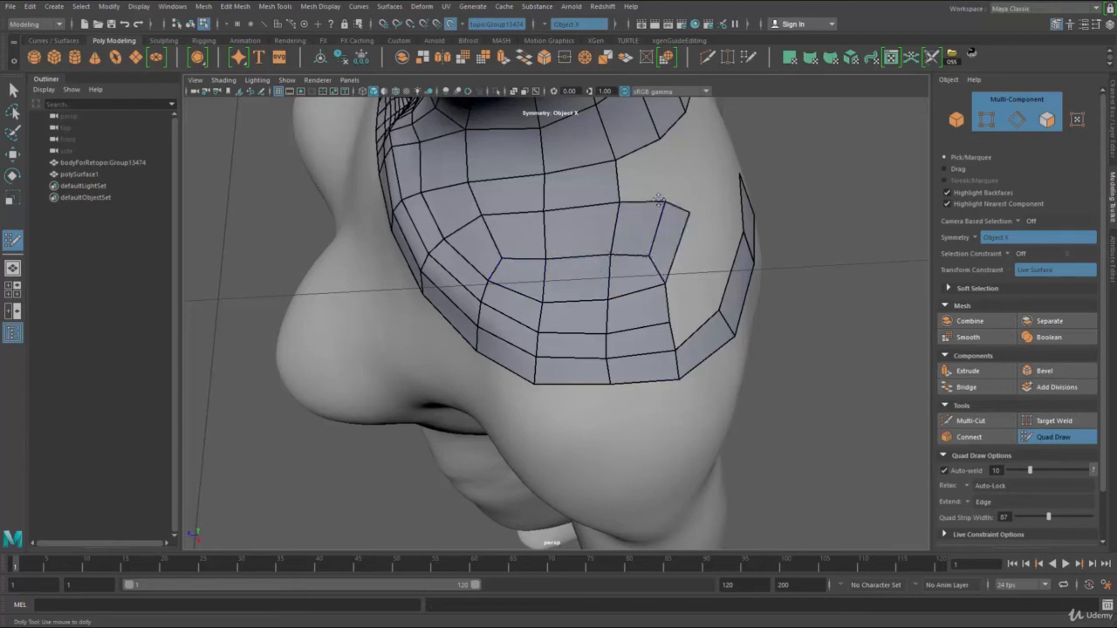
pyautogui.keyDown('shift'); pyautogui.click(638, 173); pyautogui.keyUp('shift')
# Try deleting separate face loops around the shoulder top to check their flow, undoing each deletion
pyautogui.moveTo(539, 190)
pyautogui.keyDown('ctrl'); pyautogui.keyDown('shift'); pyautogui.mouseDown()
pyautogui.moveTo(528, 232)
pyautogui.moveTo(598, 153)
pyautogui.moveTo(586, 205)
pyautogui.moveTo(529, 228)
pyautogui.mouseUp(); pyautogui.keyUp('shift'); pyautogui.keyUp('ctrl')
pyautogui.hotkey('ctrl', 'z')
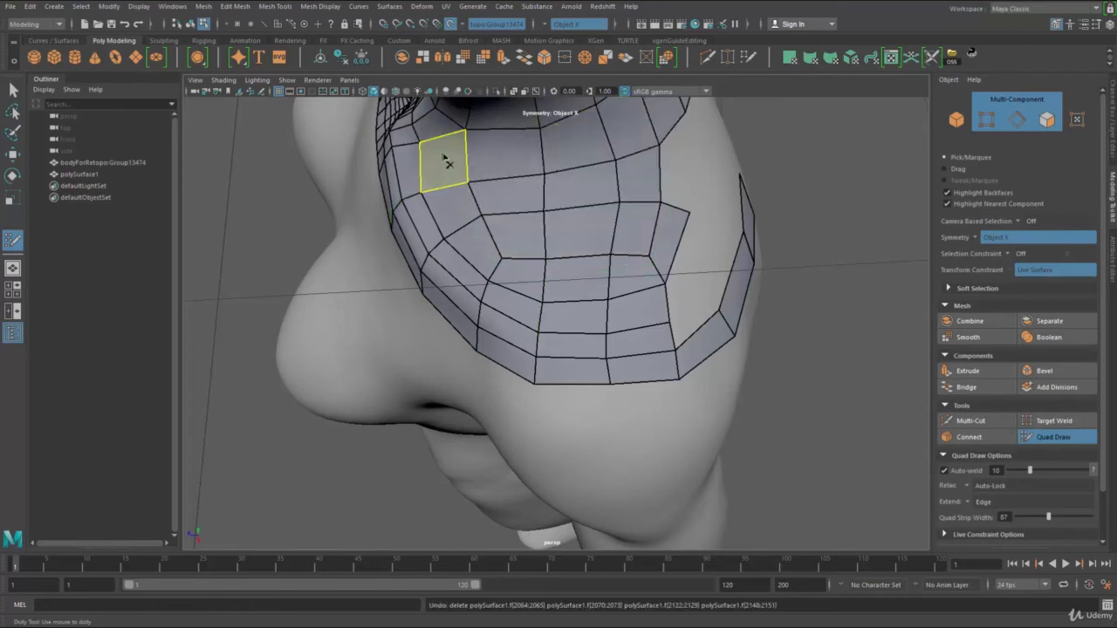
pyautogui.moveTo(443, 155)
pyautogui.keyDown('ctrl'); pyautogui.keyDown('shift'); pyautogui.mouseDown()
pyautogui.moveTo(615, 278)
pyautogui.moveTo(655, 214)
pyautogui.mouseUp(); pyautogui.keyUp('shift'); pyautogui.keyUp('ctrl')
pyautogui.hotkey('ctrl', 'z')
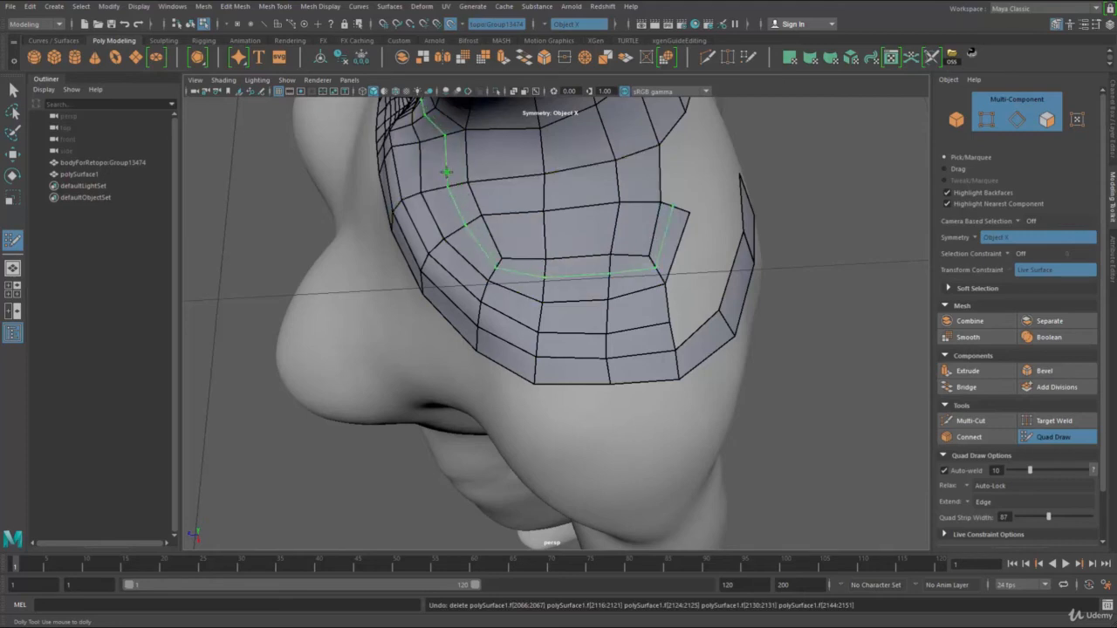
pyautogui.moveTo(440, 157)
pyautogui.keyDown('ctrl'); pyautogui.keyDown('shift'); pyautogui.mouseDown()
pyautogui.moveTo(469, 250)
pyautogui.moveTo(573, 291)
pyautogui.moveTo(683, 224)
pyautogui.mouseUp(); pyautogui.keyUp('shift'); pyautogui.keyUp('ctrl')
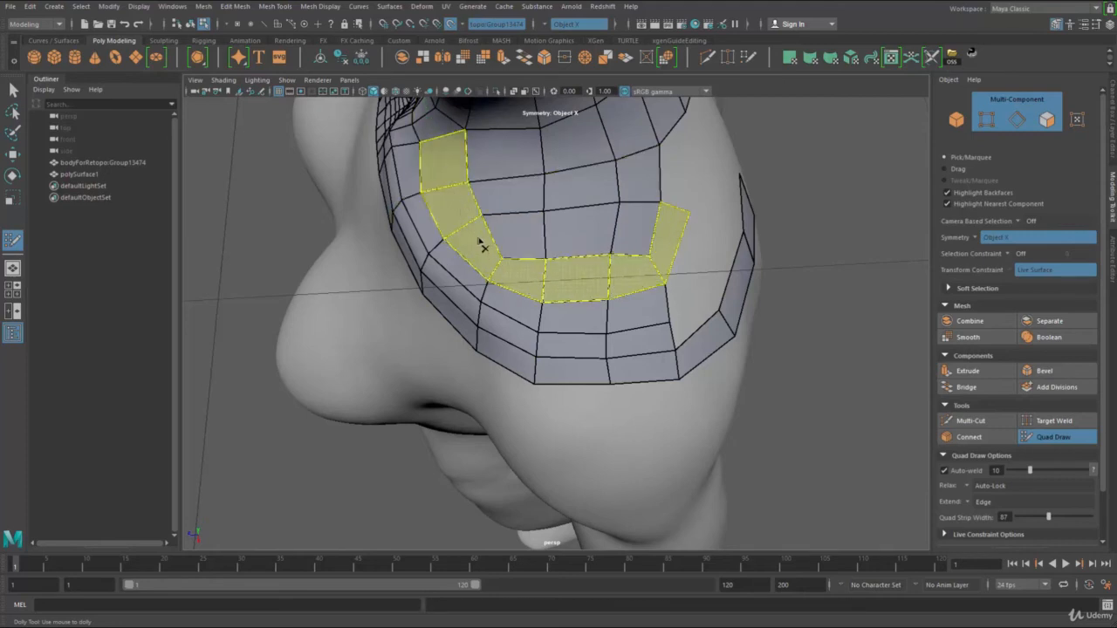
pyautogui.keyDown('ctrl'); pyautogui.keyDown('shift'); pyautogui.moveTo(670, 233); pyautogui.dragTo(671, 231); pyautogui.keyUp('shift'); pyautogui.keyUp('ctrl')
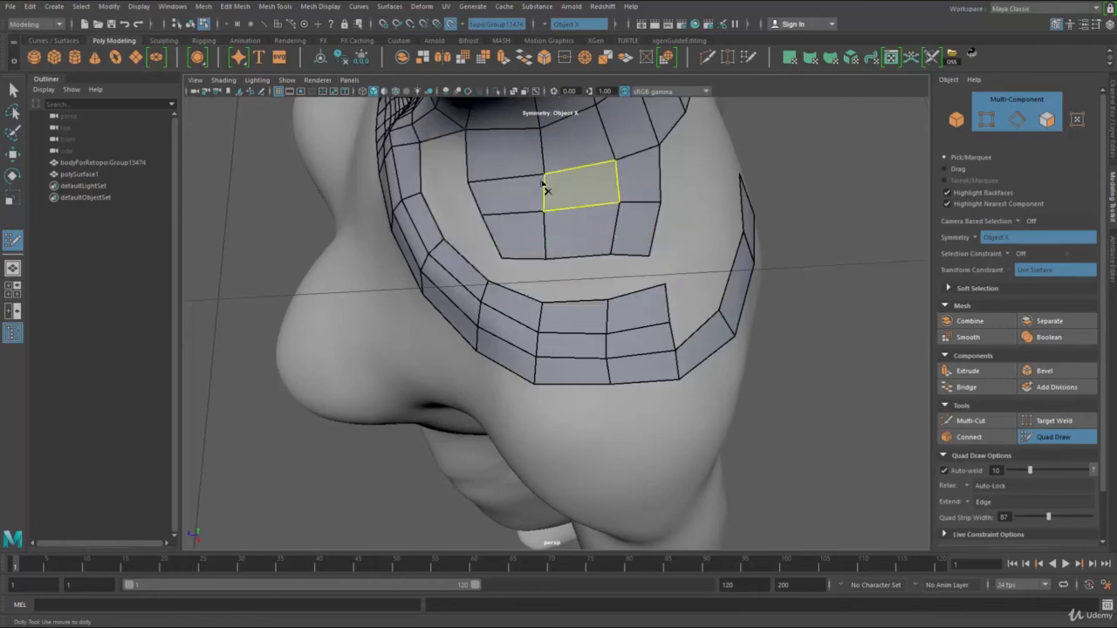
pyautogui.hotkey('ctrl', 'z')
pyautogui.moveTo(511, 157)
pyautogui.keyDown('ctrl'); pyautogui.keyDown('shift'); pyautogui.mouseDown()
pyautogui.moveTo(544, 229)
pyautogui.moveTo(589, 154)
pyautogui.moveTo(590, 212)
pyautogui.mouseUp(); pyautogui.keyUp('shift'); pyautogui.keyUp('ctrl')
pyautogui.hotkey('ctrl', 'z')
# Add one quad below the back of the neck base, continuing the upper-back row toward the spine
pyautogui.moveTo(741, 237)
pyautogui.keyDown('alt'); pyautogui.mouseDown()
pyautogui.moveTo(661, 225)
pyautogui.moveTo(608, 274)
pyautogui.moveTo(655, 319)
pyautogui.mouseUp(); pyautogui.keyUp('alt')
pyautogui.click(712, 323)
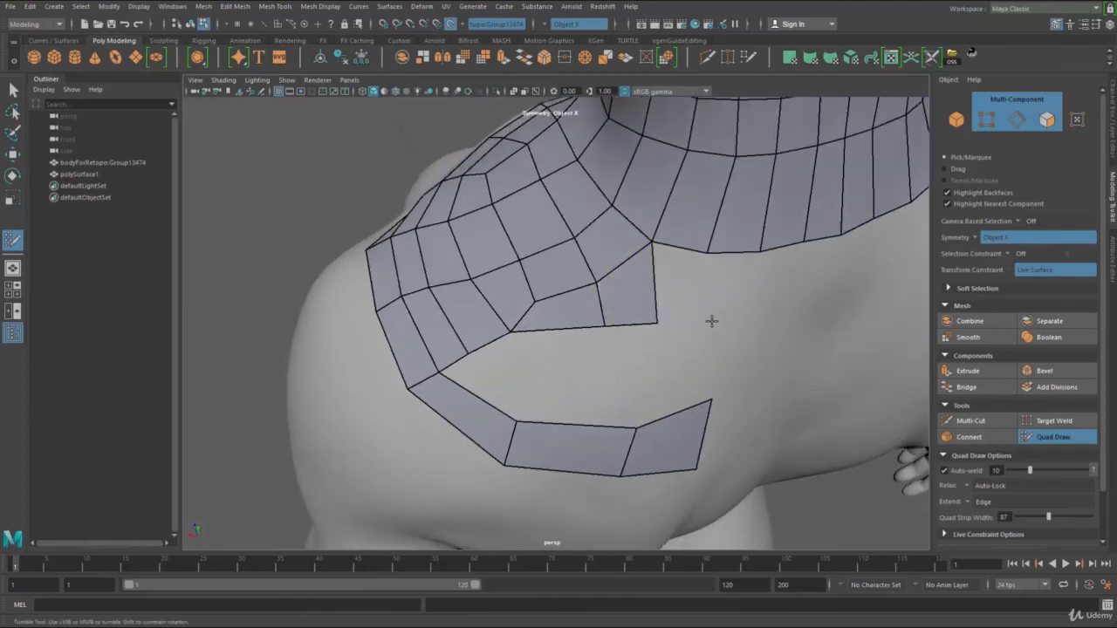
pyautogui.keyDown('shift'); pyautogui.click(678, 302); pyautogui.keyUp('shift')
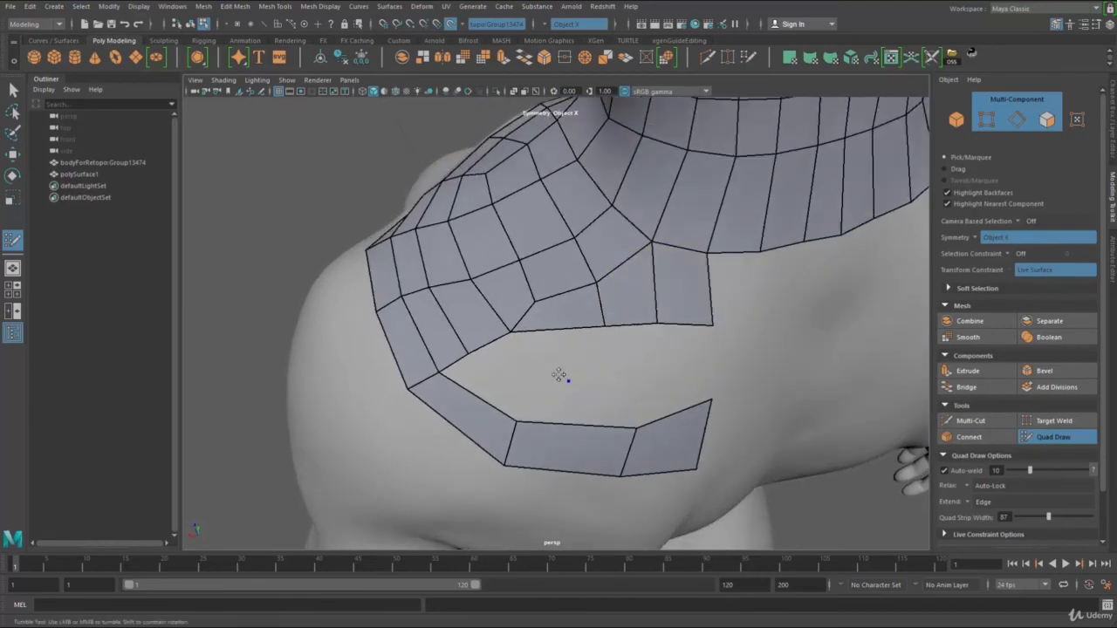
# Fill two quads at the outer end of the gap behind the shoulder and adjust the surrounding vertices
pyautogui.moveTo(465, 358); pyautogui.dragTo(480, 354)
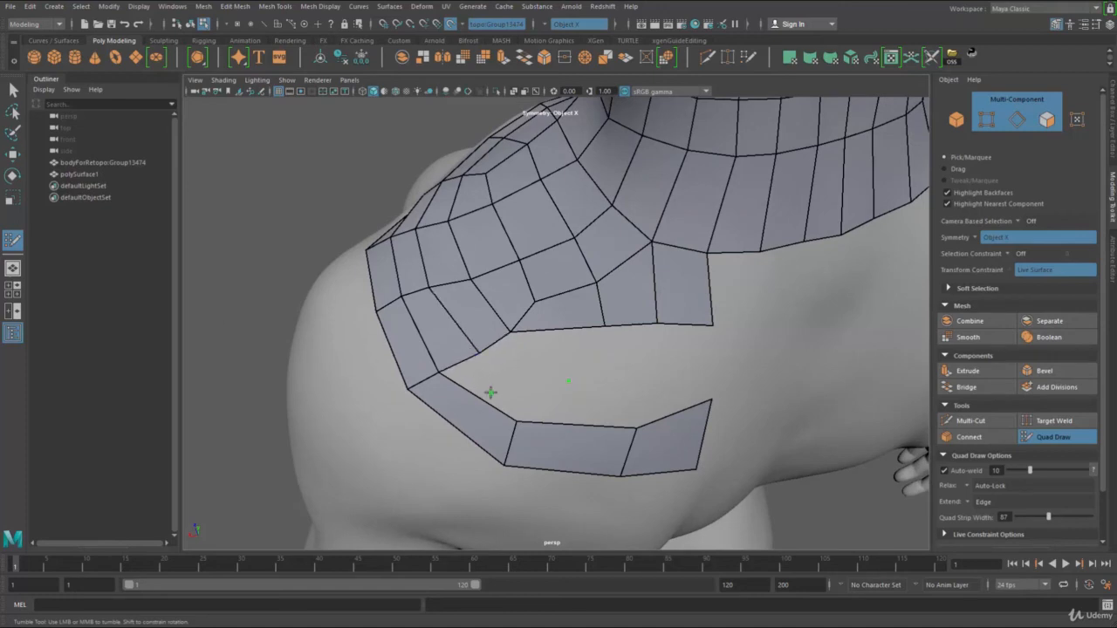
pyautogui.keyDown('shift'); pyautogui.click(490, 389); pyautogui.keyUp('shift')
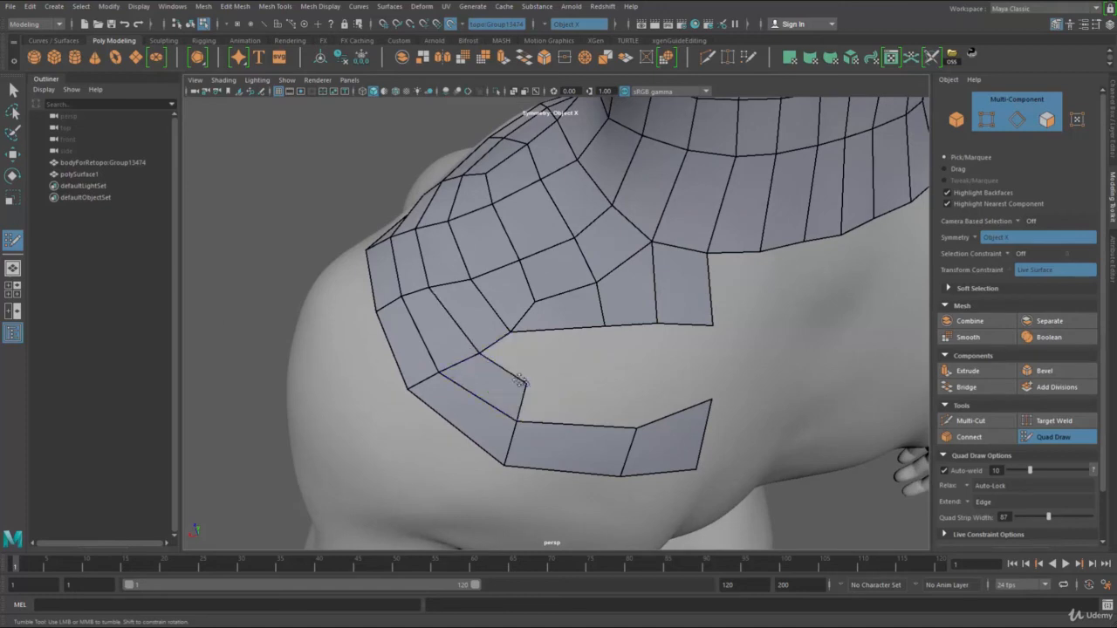
pyautogui.moveTo(531, 298); pyautogui.dragTo(532, 284)
pyautogui.moveTo(605, 321)
pyautogui.mouseDown()
pyautogui.moveTo(590, 325)
pyautogui.moveTo(611, 253)
pyautogui.mouseUp()
pyautogui.keyDown('shift'); pyautogui.click(541, 348); pyautogui.keyUp('shift')
# Fill the remaining gap between the upper-back row and the outer back strip with four quads
pyautogui.click(581, 303)
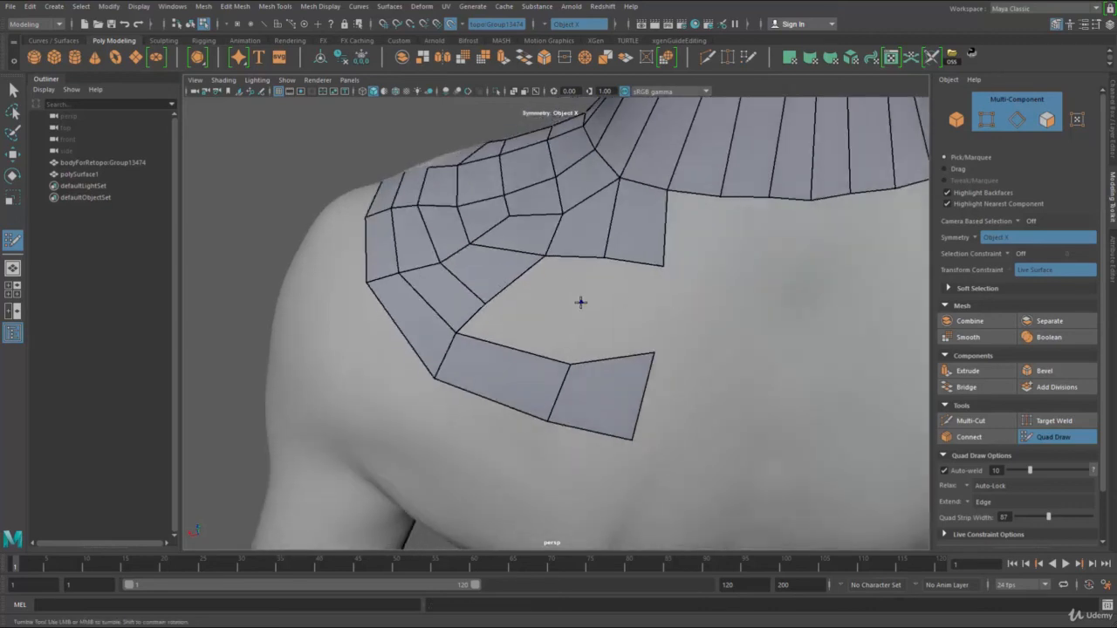
pyautogui.keyDown('shift'); pyautogui.click(617, 336); pyautogui.keyUp('shift')
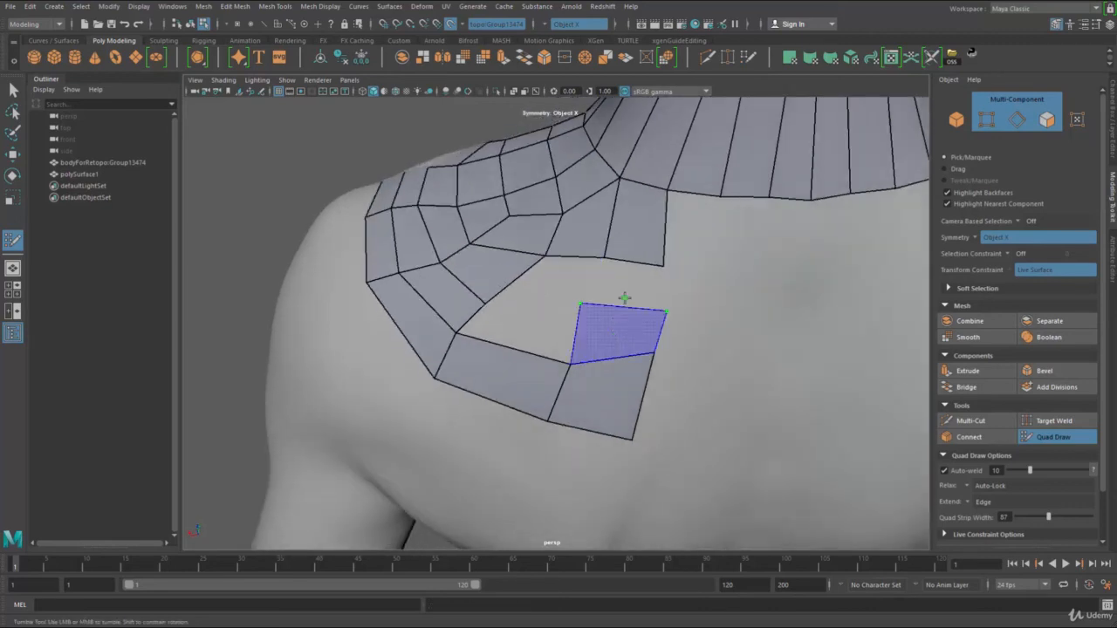
pyautogui.keyDown('shift'); pyautogui.click(622, 287); pyautogui.keyUp('shift')
pyautogui.keyDown('shift'); pyautogui.click(563, 285); pyautogui.keyUp('shift')
pyautogui.keyDown('shift'); pyautogui.click(534, 338); pyautogui.keyUp('shift')
# Relax the new quads on the back of the shoulder and reposition the strip's lower inner corner
pyautogui.moveTo(532, 336)
pyautogui.keyDown('shift'); pyautogui.mouseDown()
pyautogui.moveTo(522, 257)
pyautogui.moveTo(537, 220)
pyautogui.moveTo(574, 227)
pyautogui.moveTo(599, 258)
pyautogui.moveTo(546, 314)
pyautogui.moveTo(668, 321)
pyautogui.moveTo(663, 288)
pyautogui.moveTo(663, 300)
pyautogui.mouseUp(); pyautogui.keyUp('shift')
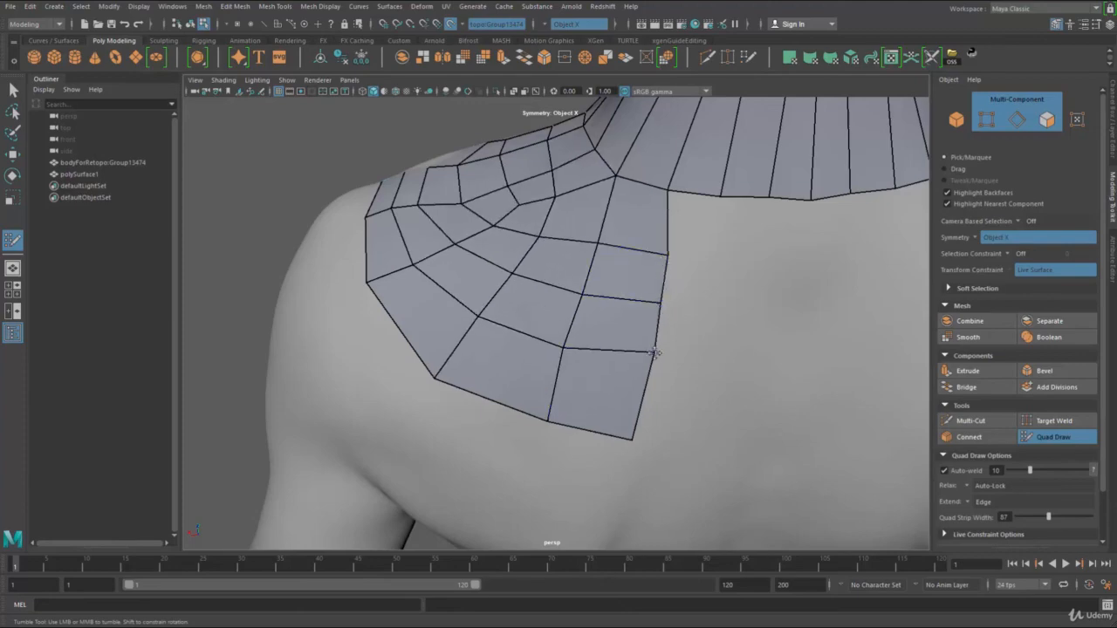
pyautogui.keyDown('alt'); pyautogui.moveTo(641, 356); pyautogui.dragTo(464, 344, button='right'); pyautogui.keyUp('alt')
pyautogui.keyDown('alt'); pyautogui.moveTo(463, 343); pyautogui.dragTo(572, 343); pyautogui.keyUp('alt')
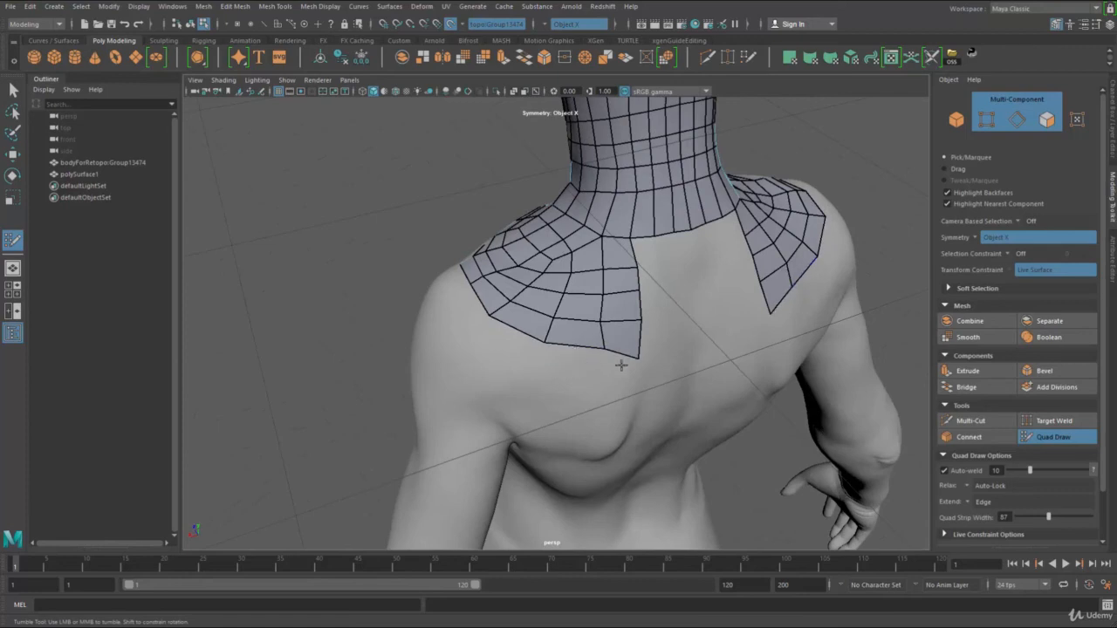
pyautogui.moveTo(638, 360); pyautogui.dragTo(634, 253)
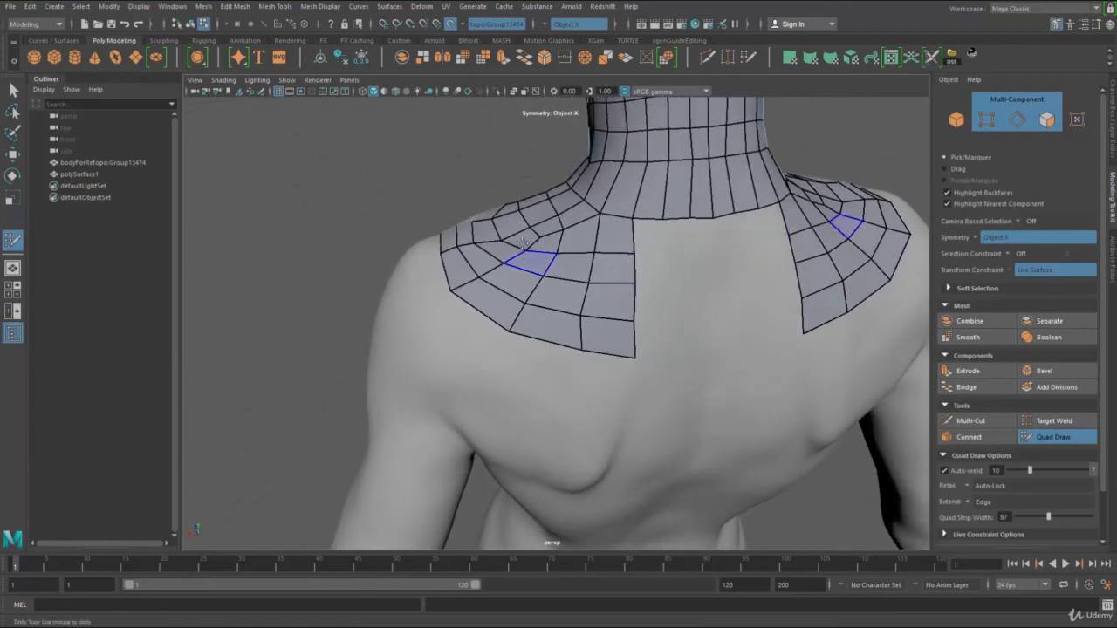
pyautogui.moveTo(527, 229)
pyautogui.keyDown('shift'); pyautogui.mouseDown()
pyautogui.moveTo(493, 274)
pyautogui.moveTo(567, 261)
pyautogui.moveTo(552, 218)
pyautogui.mouseUp(); pyautogui.keyUp('shift')
# Adjust the vertices along the outer rows of the shoulder cap to even out the quad spacing
pyautogui.keyDown('alt'); pyautogui.moveTo(628, 287); pyautogui.dragTo(780, 309); pyautogui.keyUp('alt')
pyautogui.keyDown('alt'); pyautogui.moveTo(780, 308); pyautogui.dragTo(816, 316, button='right'); pyautogui.keyUp('alt')
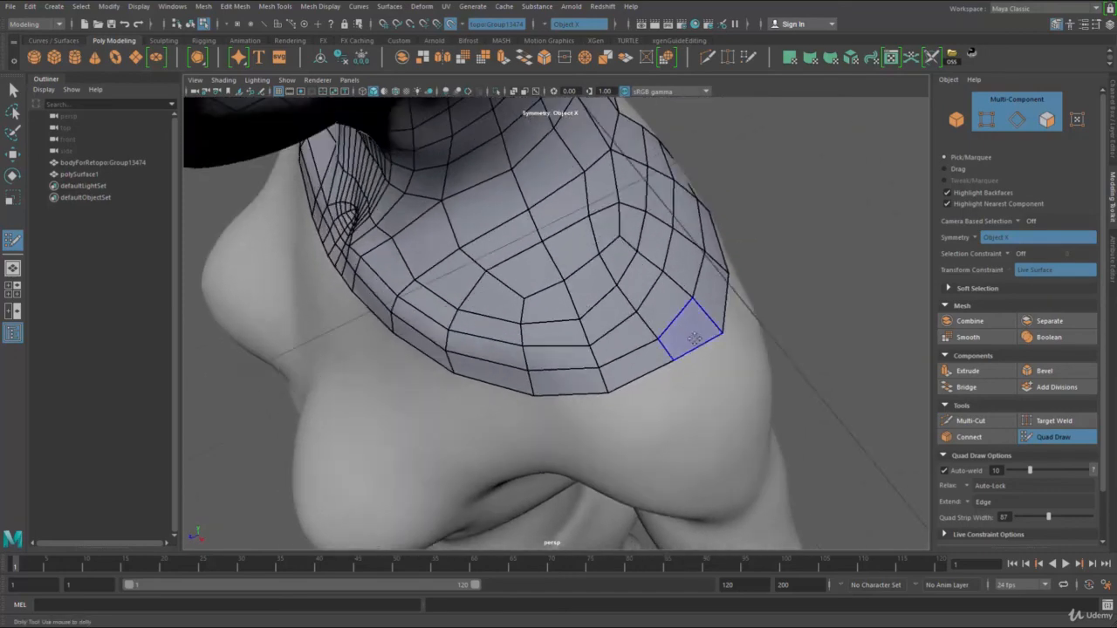
pyautogui.keyDown('alt'); pyautogui.moveTo(692, 344); pyautogui.dragTo(642, 336); pyautogui.keyUp('alt')
pyautogui.moveTo(657, 378); pyautogui.dragTo(663, 363)
pyautogui.moveTo(592, 376); pyautogui.dragTo(592, 378)
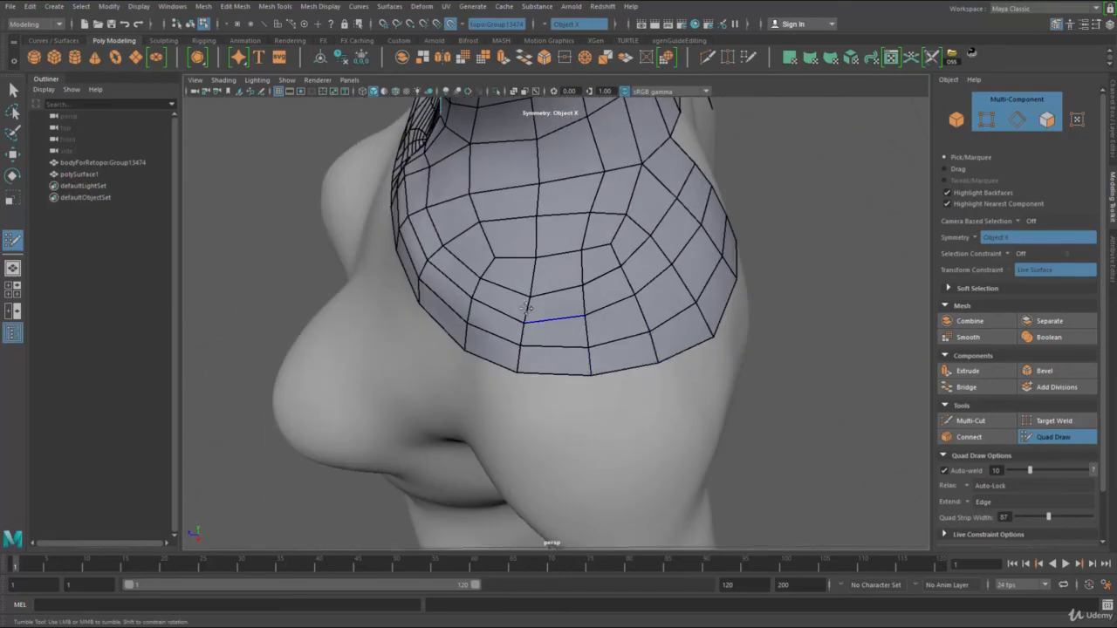
pyautogui.moveTo(531, 297); pyautogui.dragTo(521, 342)
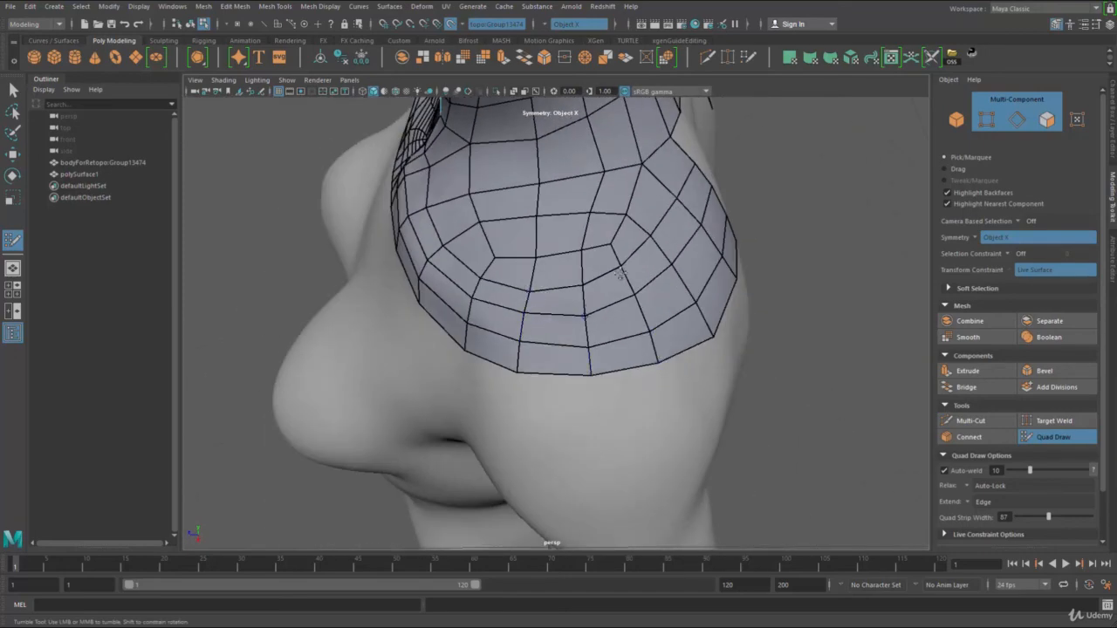
# Extend the neck's central back edges down between the shoulder blades and widen the strip to four columns
pyautogui.keyDown('alt'); pyautogui.moveTo(619, 273); pyautogui.dragTo(637, 253); pyautogui.keyUp('alt')
pyautogui.keyDown('alt'); pyautogui.moveTo(637, 253); pyautogui.dragTo(634, 243, button='right'); pyautogui.keyUp('alt')
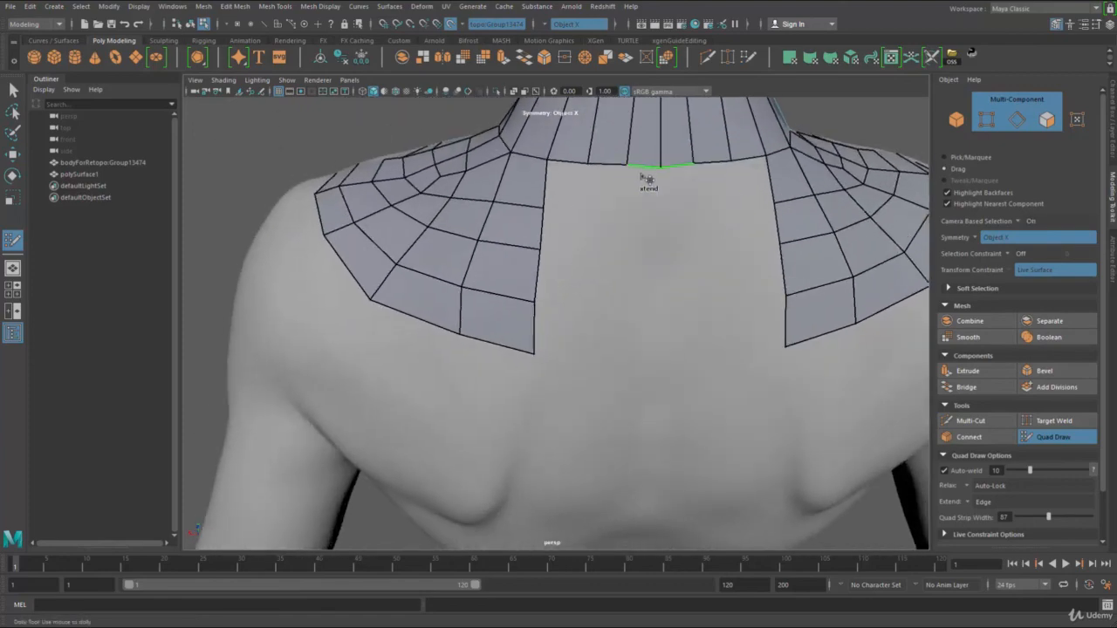
pyautogui.moveTo(650, 168); pyautogui.dragTo(643, 373)
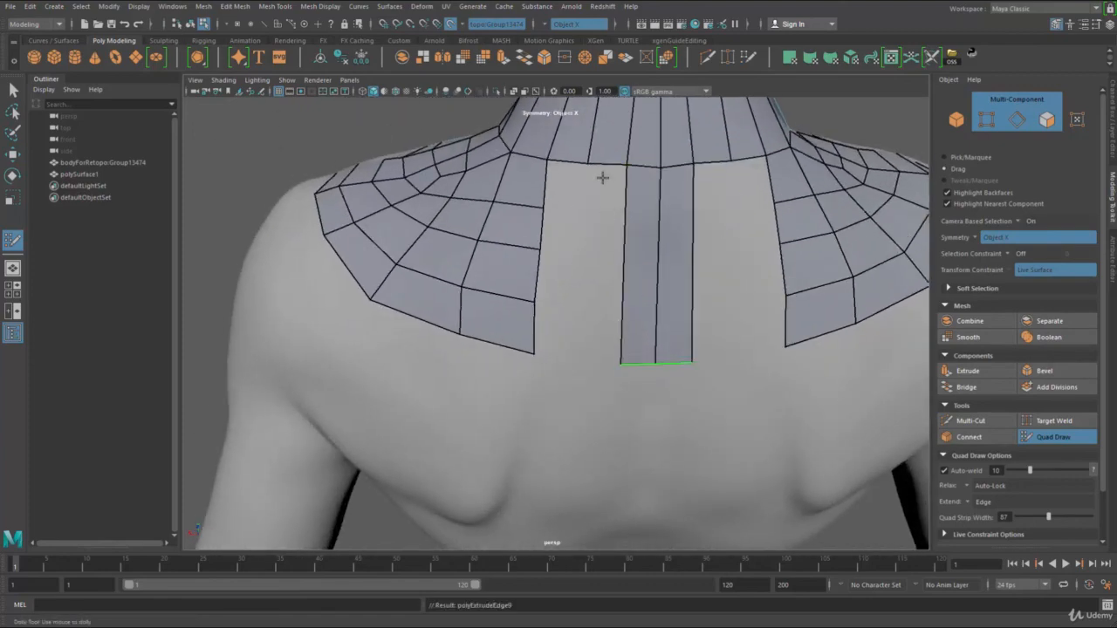
pyautogui.moveTo(605, 207); pyautogui.dragTo(588, 210)
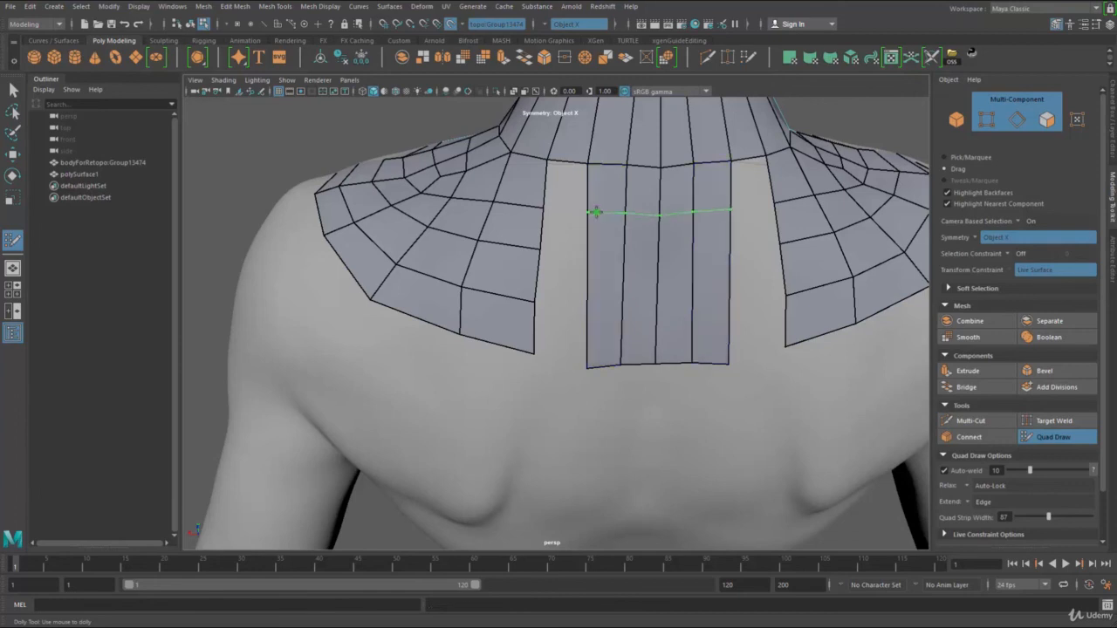
# Insert three horizontal edge loops in the central back strip and fill the side gaps to the shoulder patches with quads
pyautogui.keyDown('ctrl'); pyautogui.click(592, 212); pyautogui.keyUp('ctrl')
pyautogui.keyDown('ctrl'); pyautogui.click(593, 253); pyautogui.keyUp('ctrl')
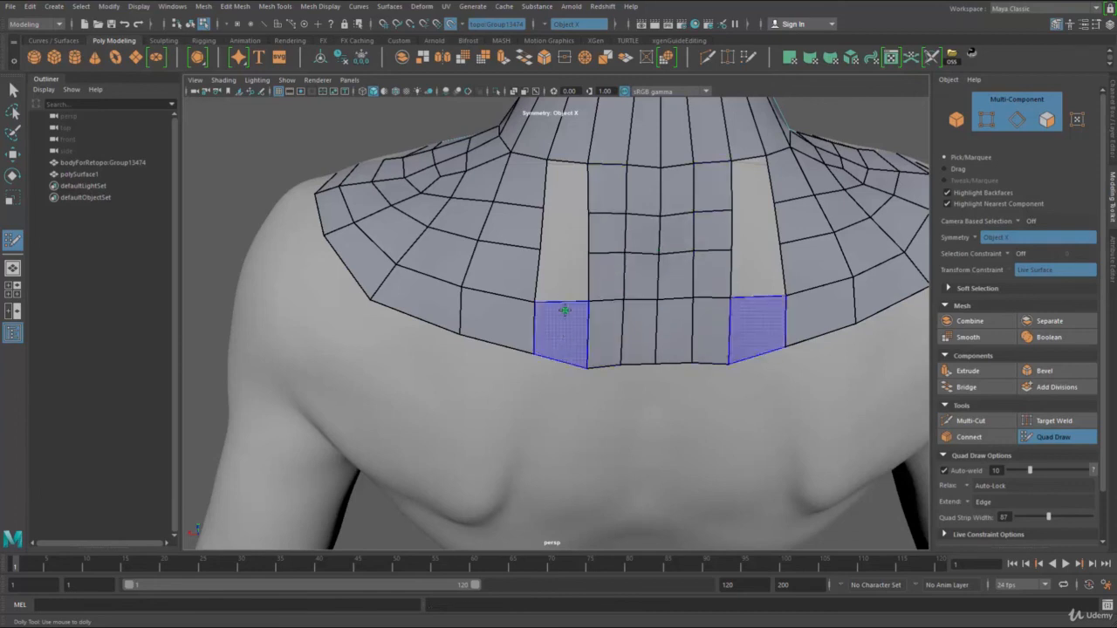
pyautogui.keyDown('shift'); pyautogui.click(576, 189); pyautogui.keyUp('shift')
pyautogui.keyDown('shift'); pyautogui.click(566, 334); pyautogui.keyUp('shift')
pyautogui.keyDown('shift'); pyautogui.click(567, 262); pyautogui.keyUp('shift')
pyautogui.keyDown('shift'); pyautogui.click(567, 252); pyautogui.keyUp('shift')
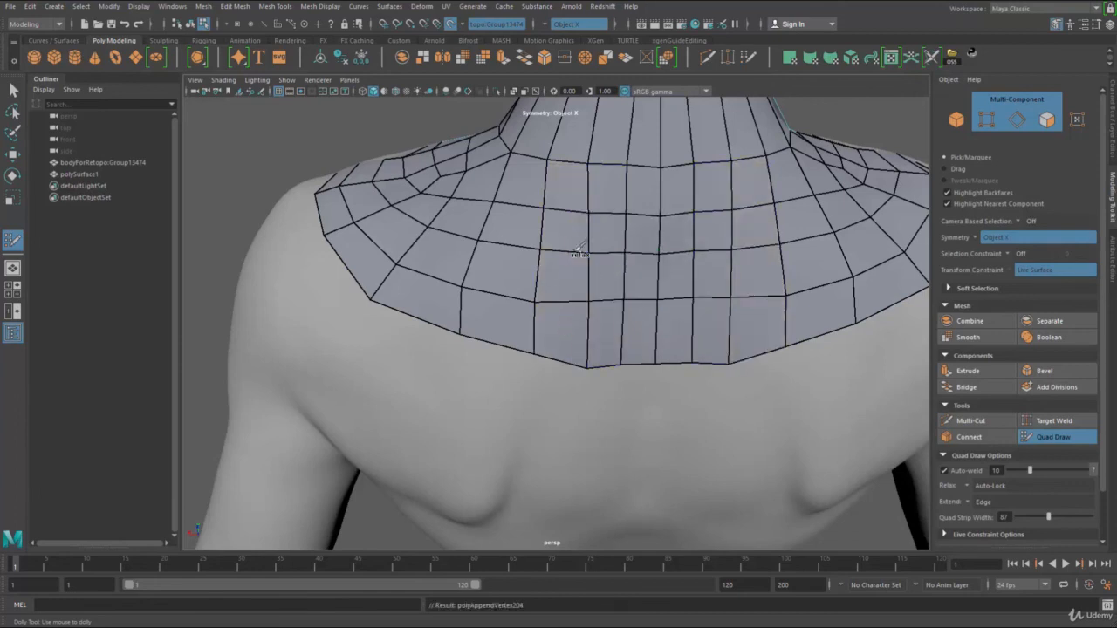
# Relax the central upper-back quads and nudge their vertices to even out the columns and lower border
pyautogui.moveTo(680, 249)
pyautogui.keyDown('shift'); pyautogui.mouseDown()
pyautogui.moveTo(696, 278)
pyautogui.moveTo(727, 269)
pyautogui.moveTo(689, 196)
pyautogui.moveTo(731, 286)
pyautogui.mouseUp(); pyautogui.keyUp('shift')
pyautogui.moveTo(739, 355)
pyautogui.keyDown('shift'); pyautogui.mouseDown()
pyautogui.moveTo(750, 317)
pyautogui.moveTo(792, 344)
pyautogui.mouseUp(); pyautogui.keyUp('shift')
pyautogui.moveTo(785, 296); pyautogui.dragTo(786, 294)
pyautogui.moveTo(737, 255); pyautogui.dragTo(739, 254)
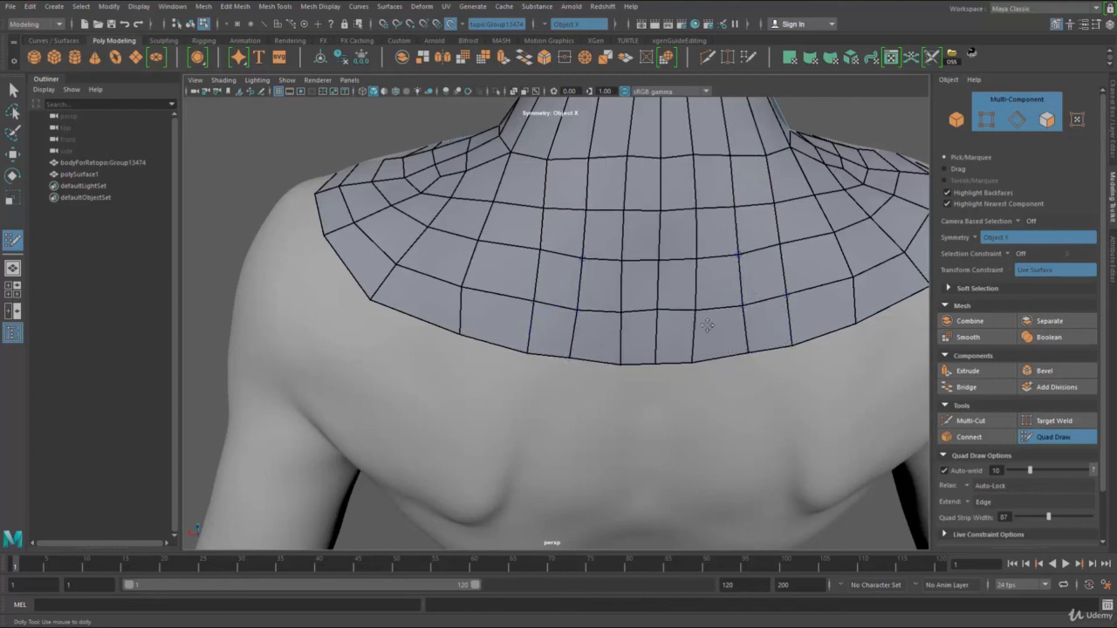